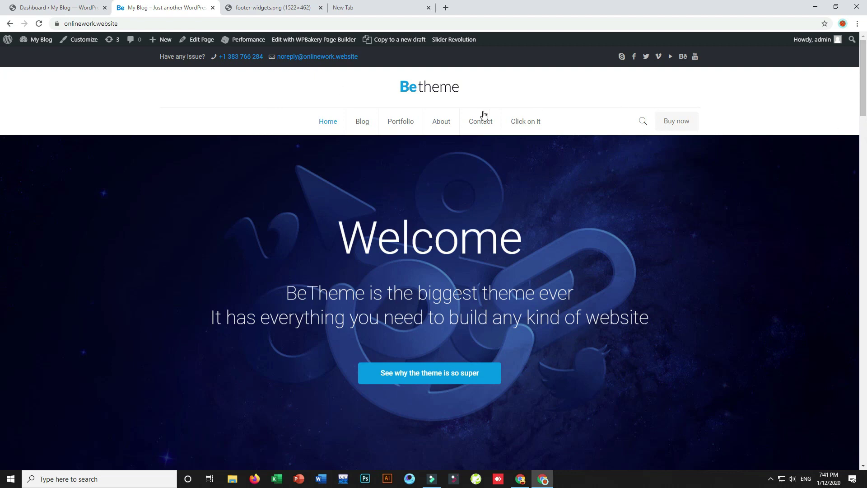
Examine the footer of the site's home page, from the call-to-action line down to the copyright and social icons
drag(864, 72, 866, 444)
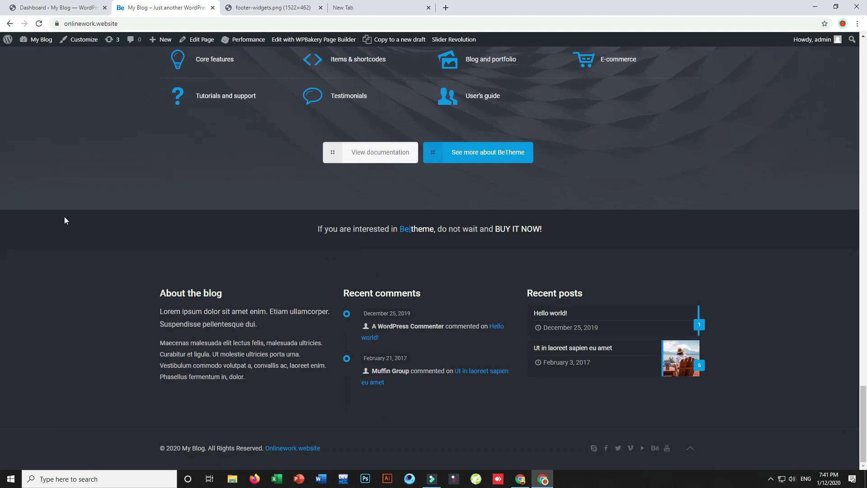
drag(64, 220, 804, 284)
click(769, 287)
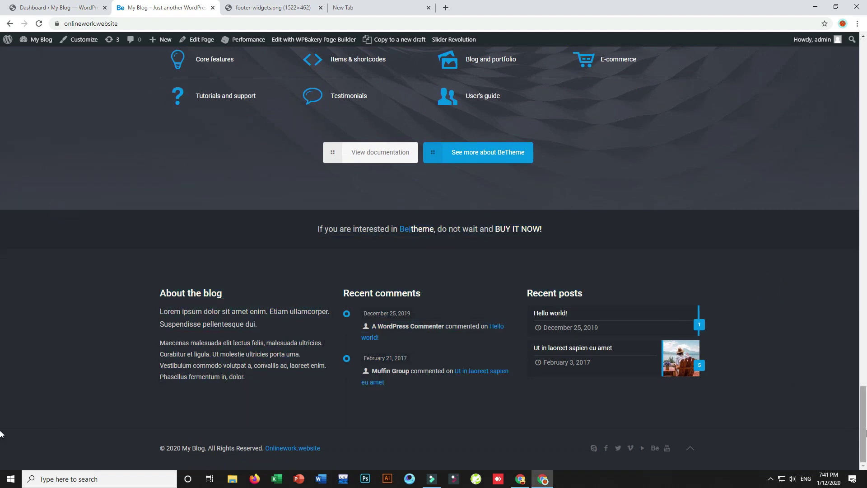
mouse_move(866, 425)
mouse_down()
mouse_move(863, 72)
mouse_move(863, 429)
mouse_up()
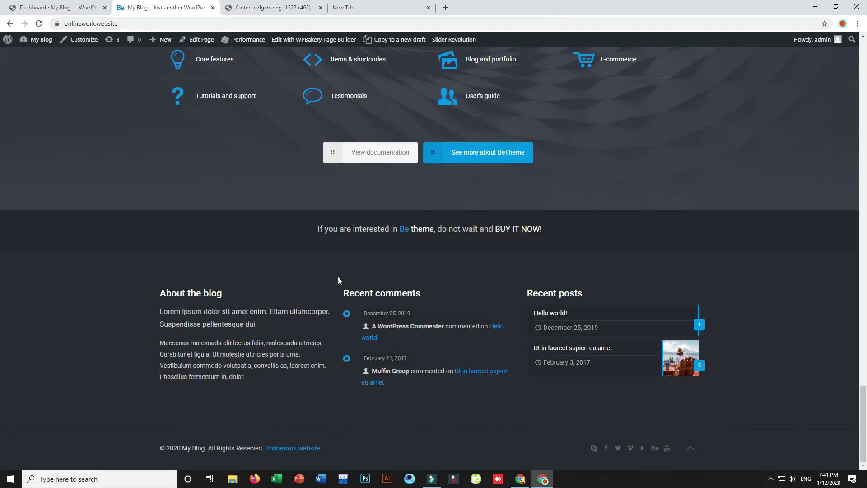
drag(303, 225, 649, 438)
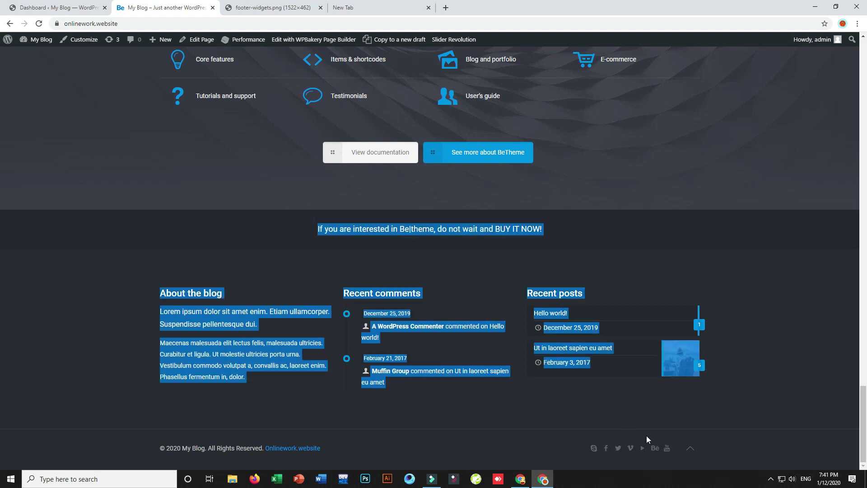
click(737, 390)
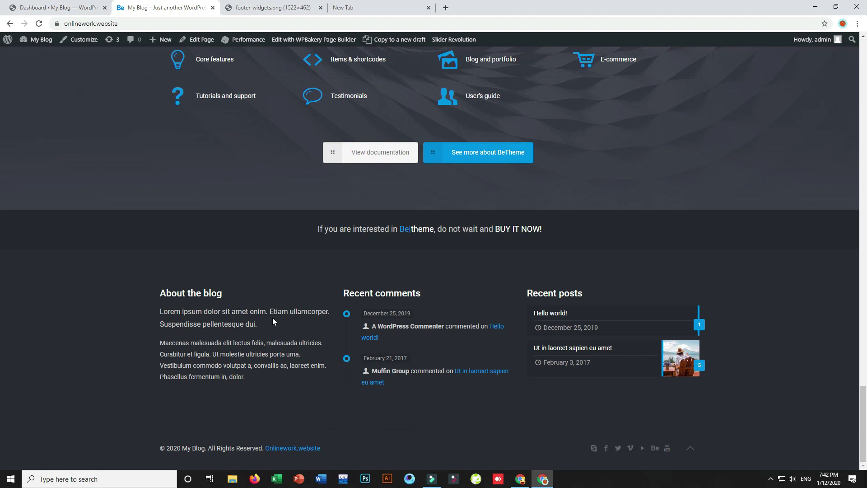
Compare the annotated footer-widgets.png reference image with the footer of the live home page
click(275, 7)
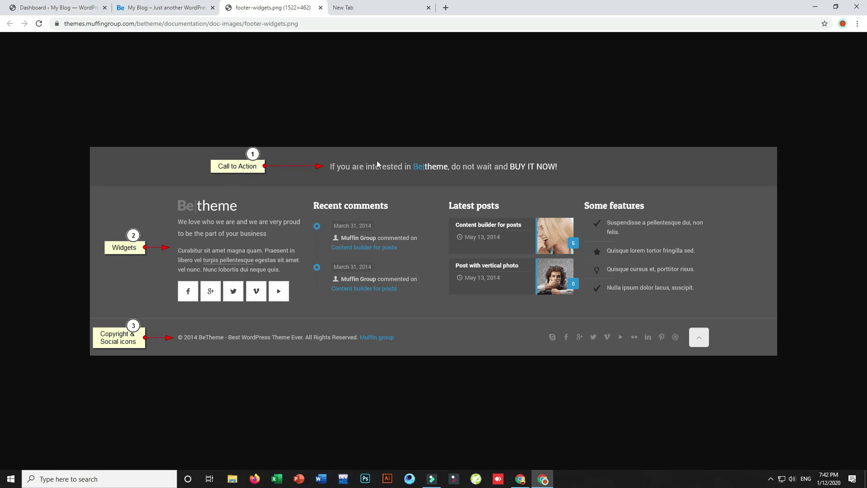
click(149, 8)
click(298, 7)
click(178, 6)
click(92, 4)
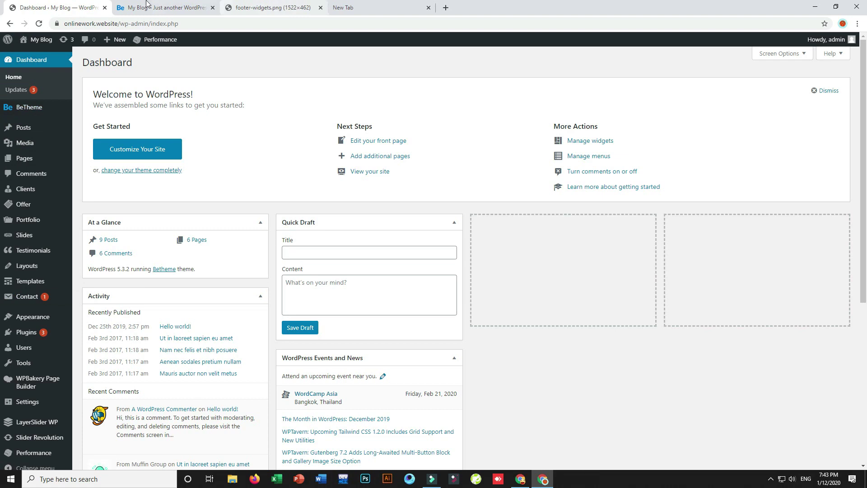
click(145, 7)
drag(866, 423, 866, 41)
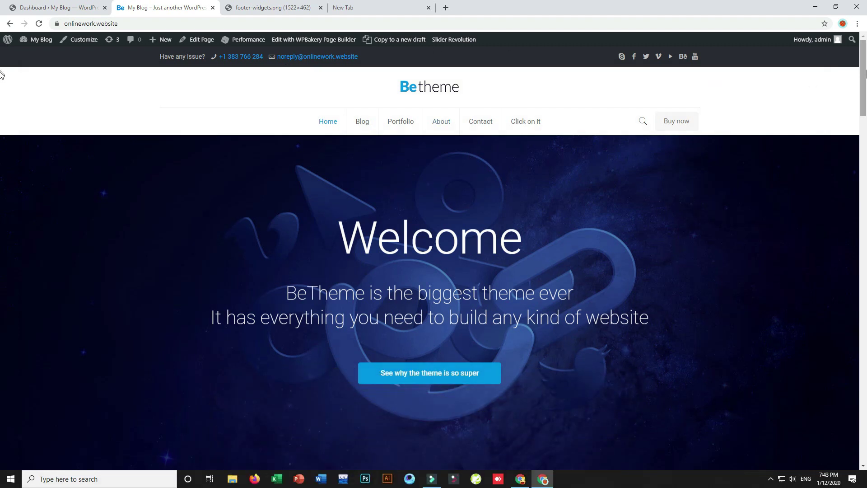
key(End)
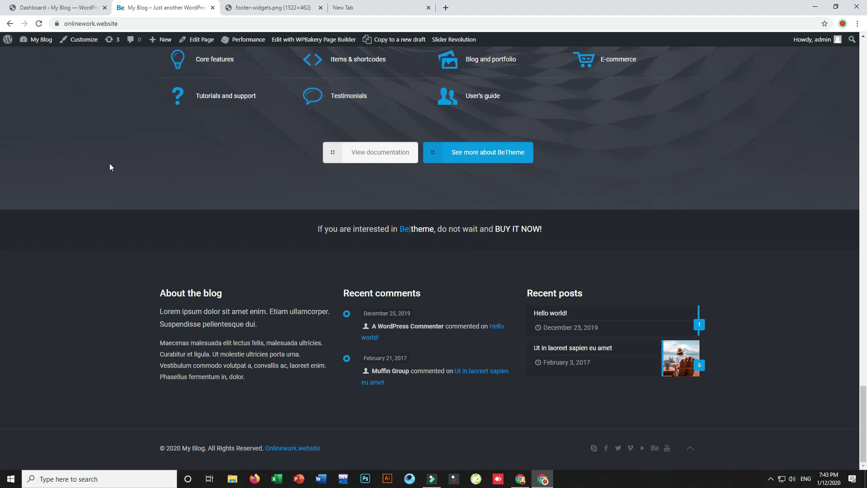
Open the General footer settings in BeTheme's Theme Options from the WordPress dashboard
click(59, 7)
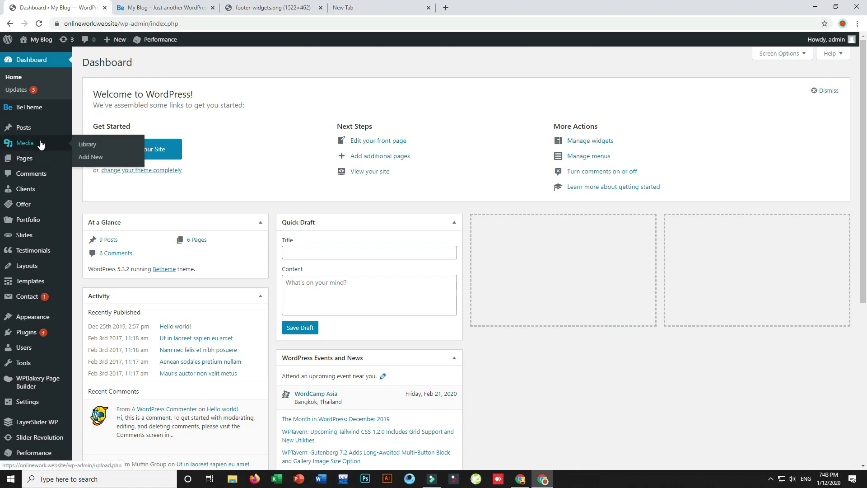
mouse_move(24, 109)
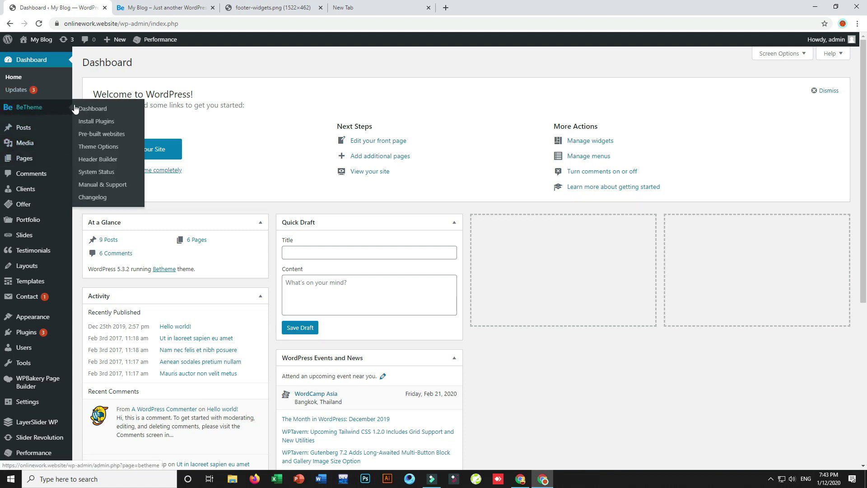
click(99, 148)
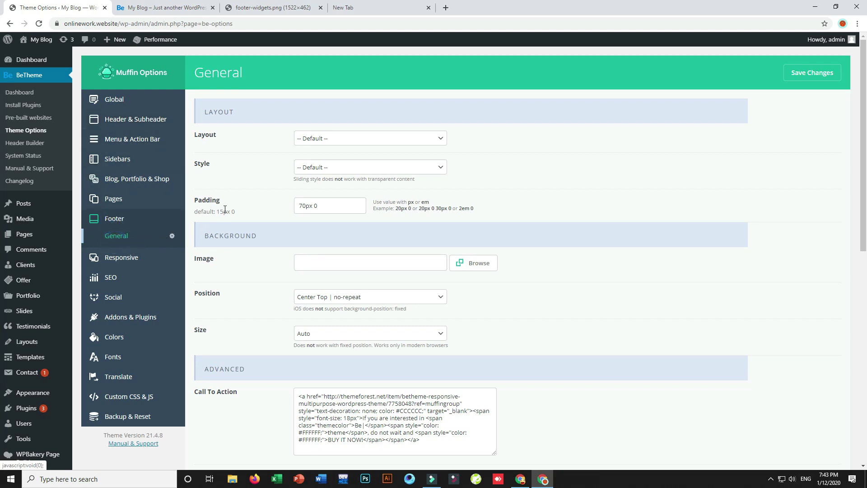
scroll(1, 164, down, 1)
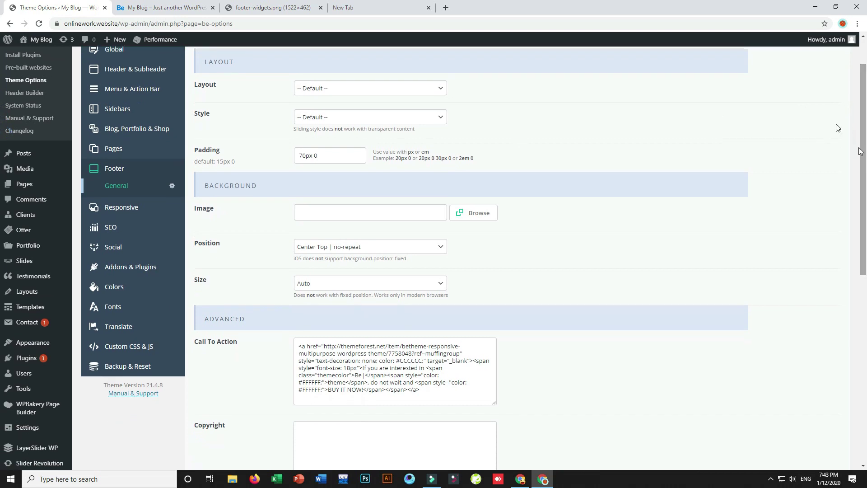
Check the call-to-action area in the footer reference image and the live site, and return to the footer options
click(284, 9)
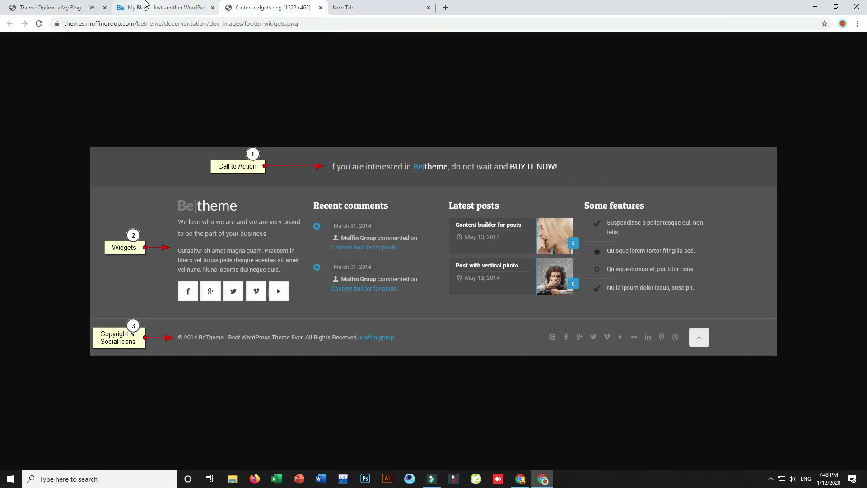
click(146, 5)
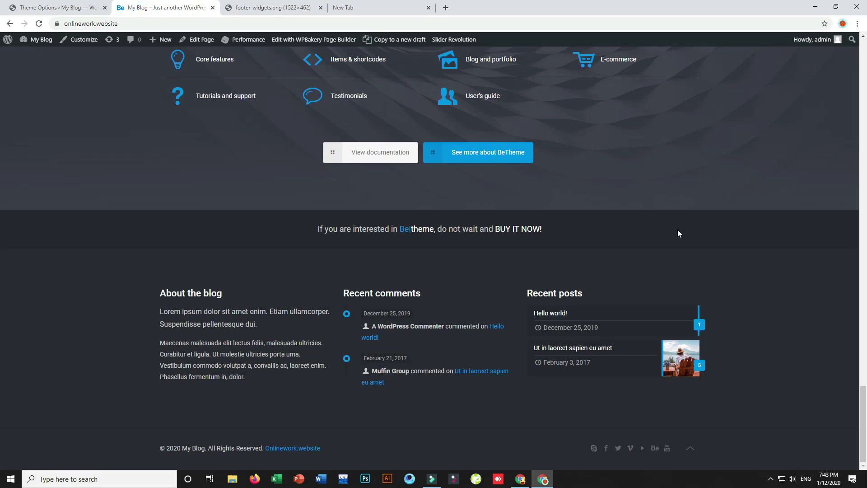
click(273, 7)
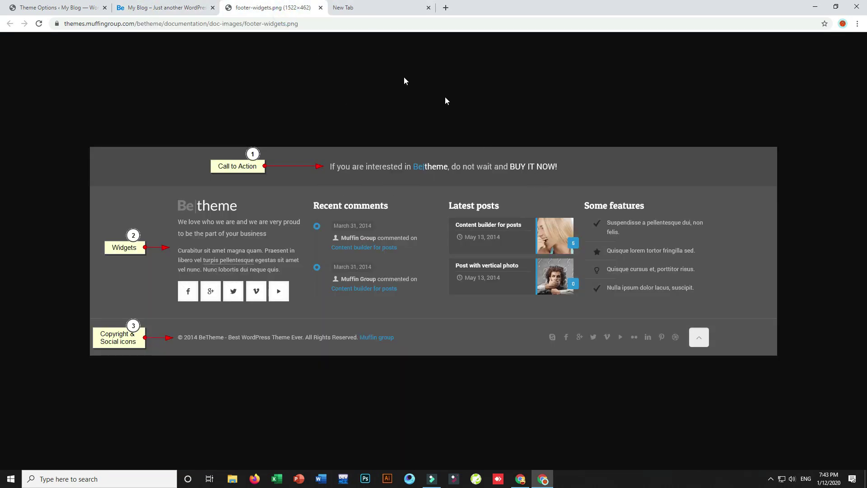
click(182, 7)
click(90, 7)
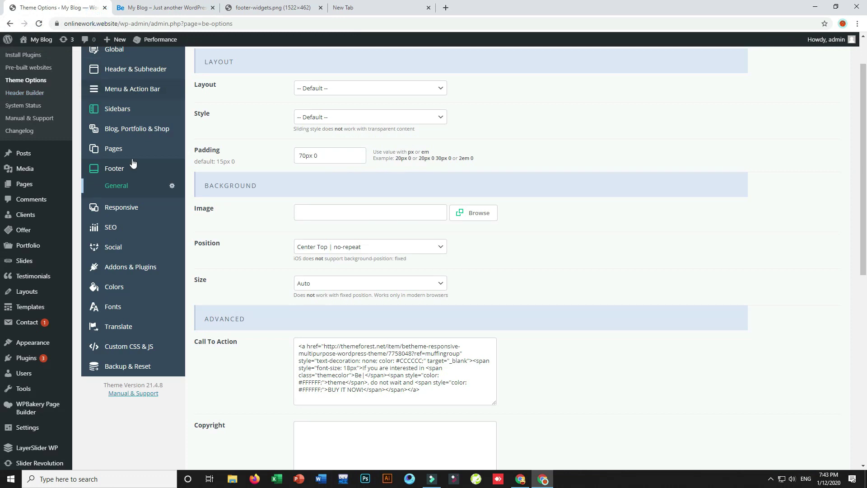
Review the Layout, Background and Advanced sections of the footer options and inspect the Call To Action code
drag(863, 202, 865, 283)
drag(202, 164, 253, 169)
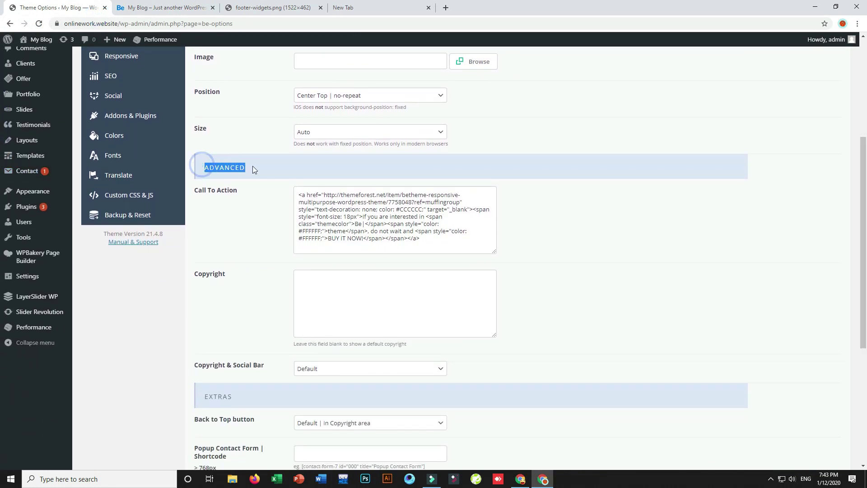
scroll(235, 135, up, 5)
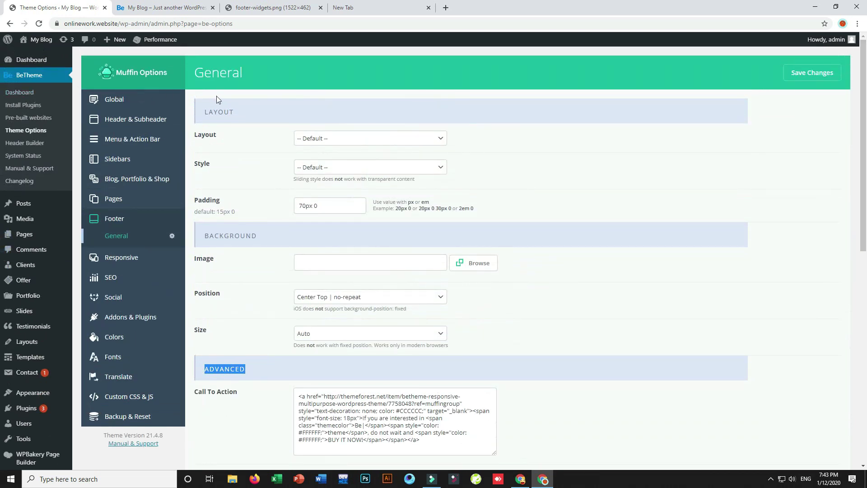
click(219, 235)
double_click(224, 368)
click(248, 369)
scroll(2, 180, down, 5)
drag(194, 159, 240, 159)
click(239, 159)
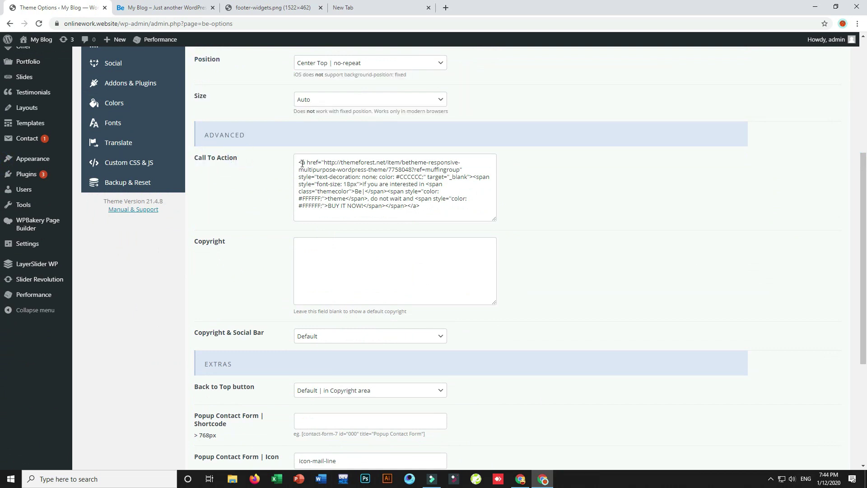
drag(299, 162, 438, 206)
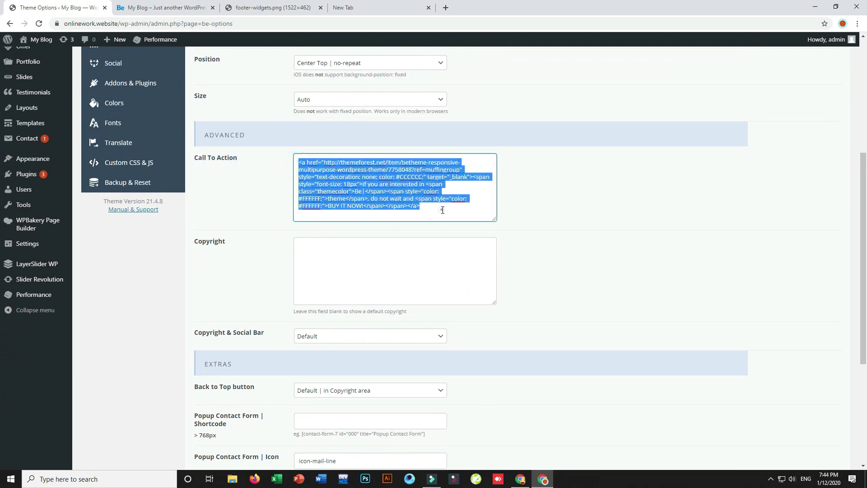
click(442, 210)
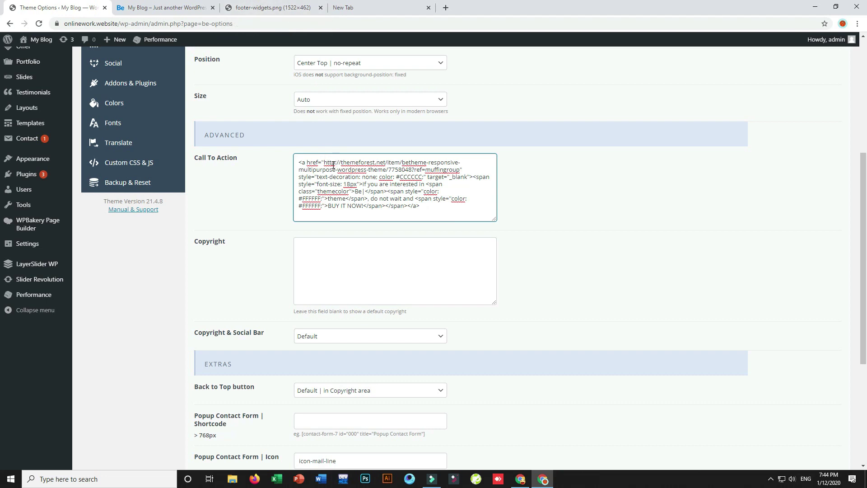
Open the live footer's BUY IT NOW link in a separate tab to check its target page, and close that tab
click(167, 7)
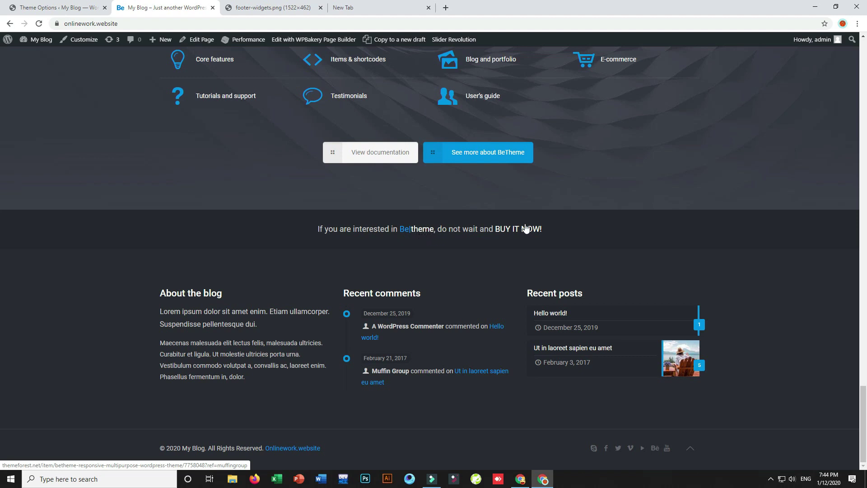
right_click(502, 230)
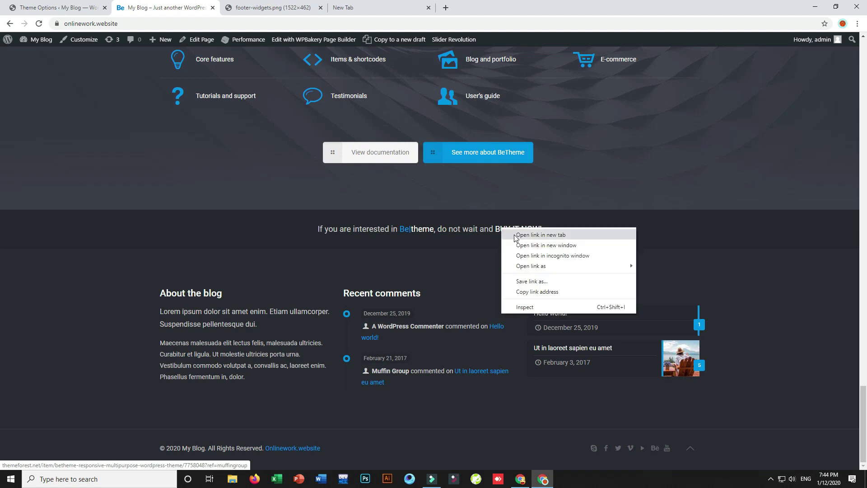
click(540, 235)
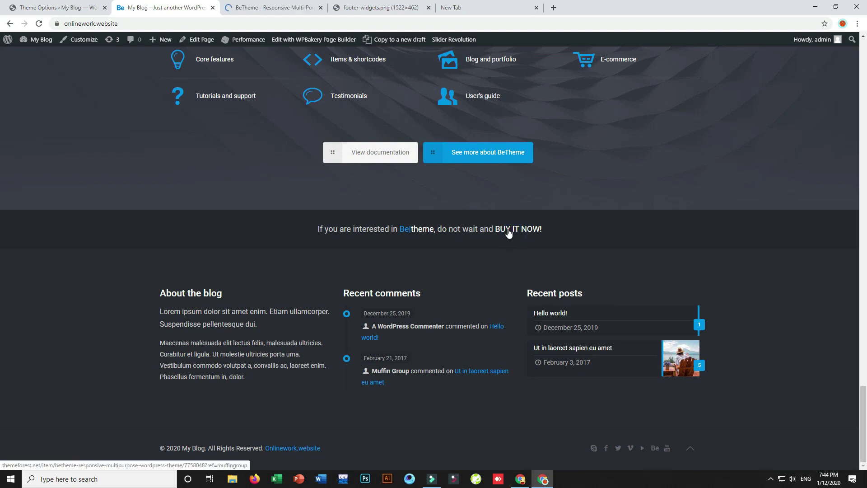
click(266, 8)
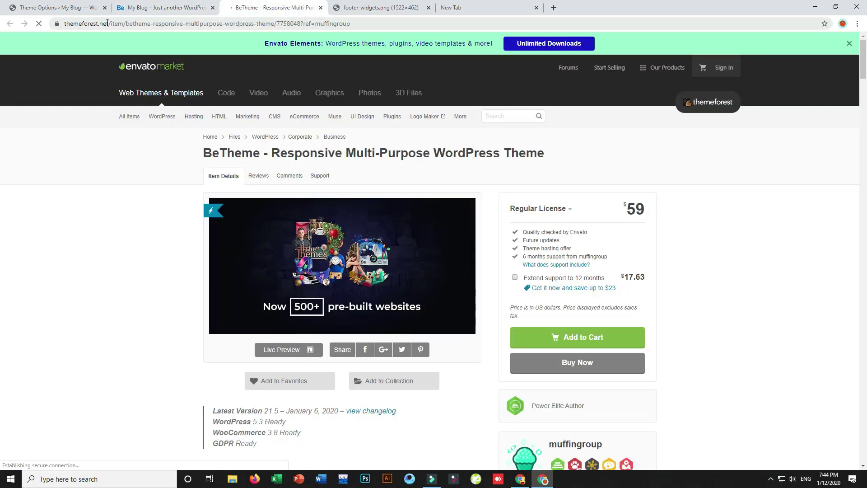
scroll(858, 79, down, 2)
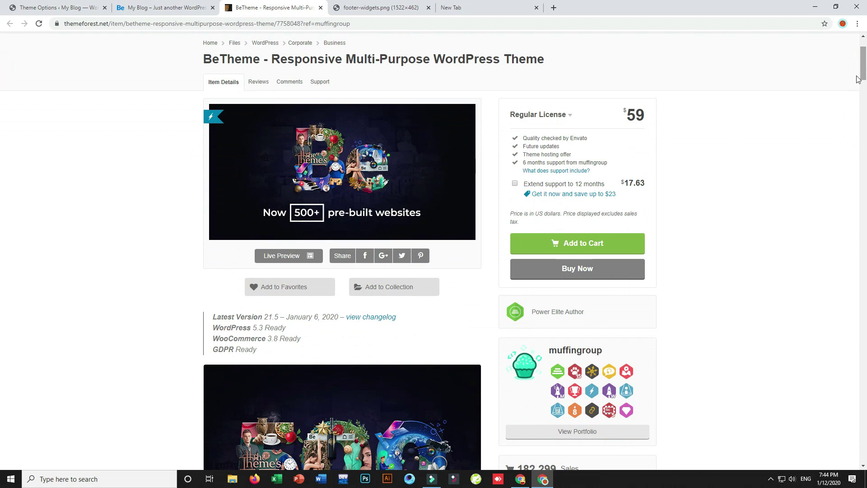
drag(211, 55, 556, 54)
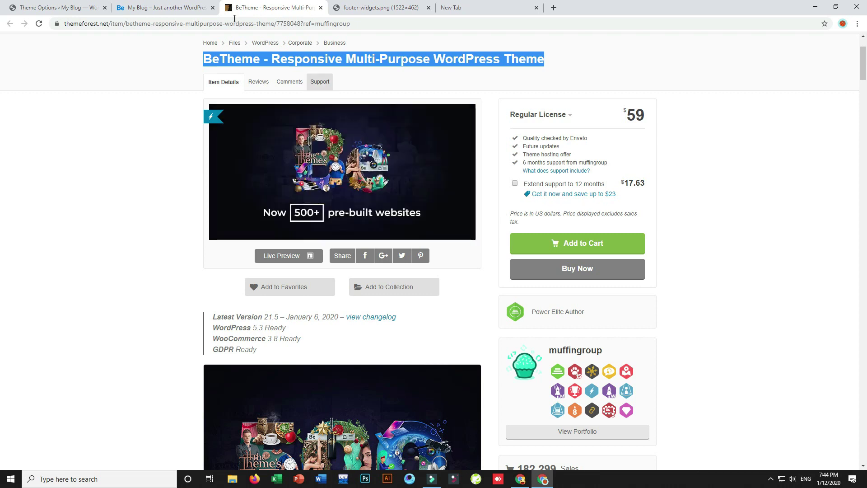
click(133, 7)
click(320, 7)
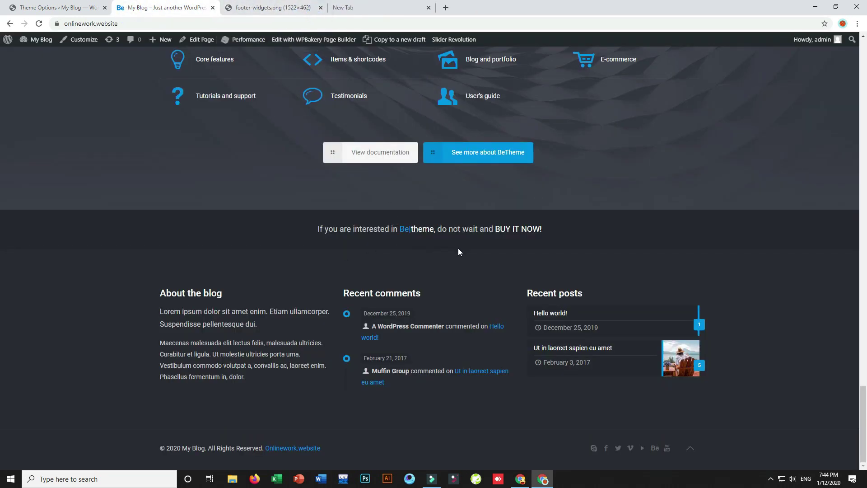
Copy the home page's address and paste it over the themeforest.net item URL in the Call To Action code
click(31, 7)
click(146, 4)
click(62, 27)
key(ctrl+c)
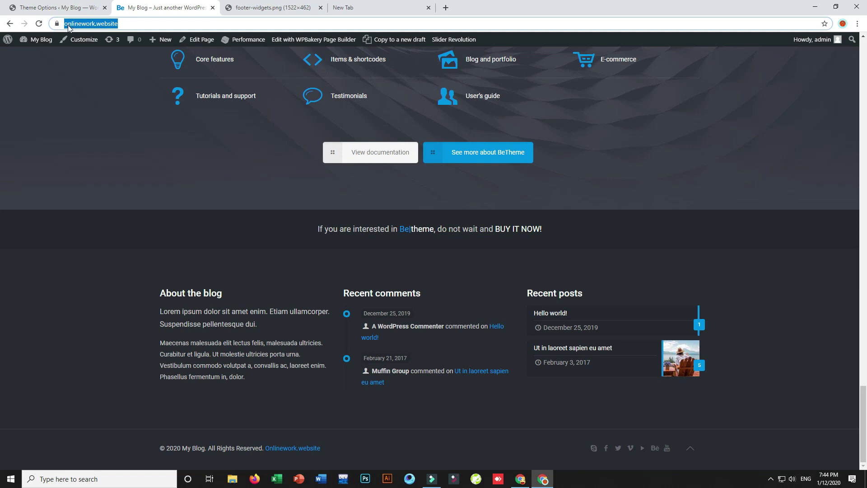
click(67, 8)
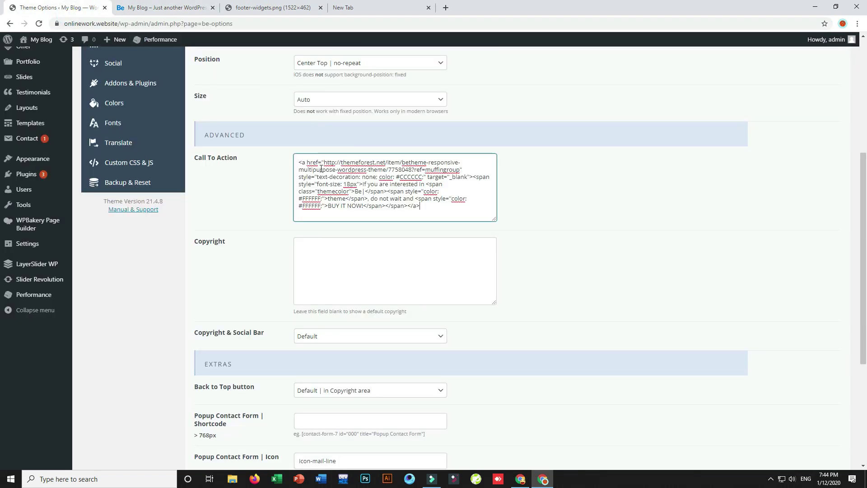
drag(325, 162, 406, 169)
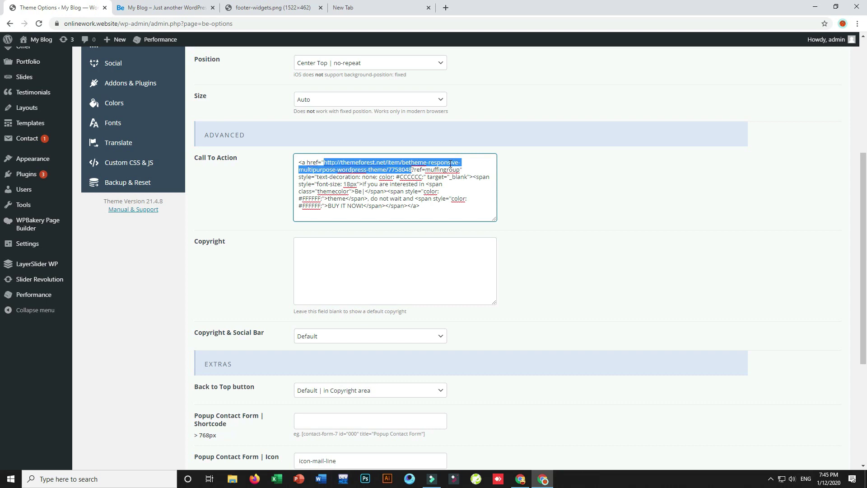
key(BackSpace)
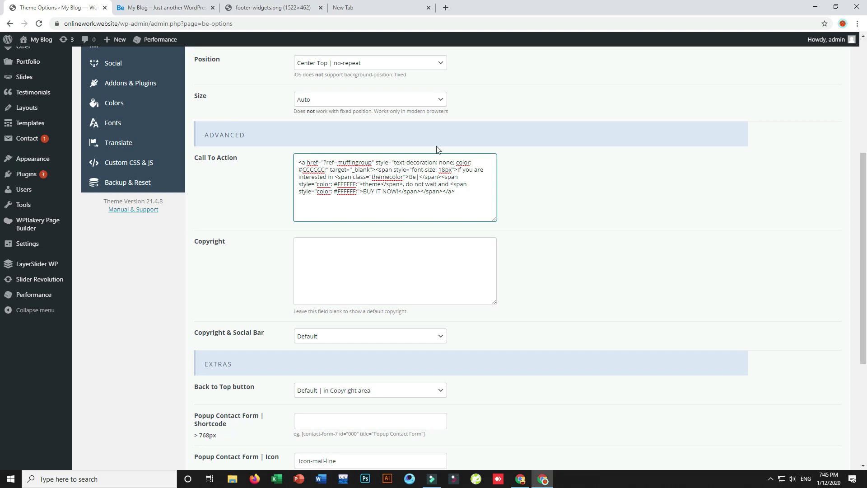
key(ctrl+v)
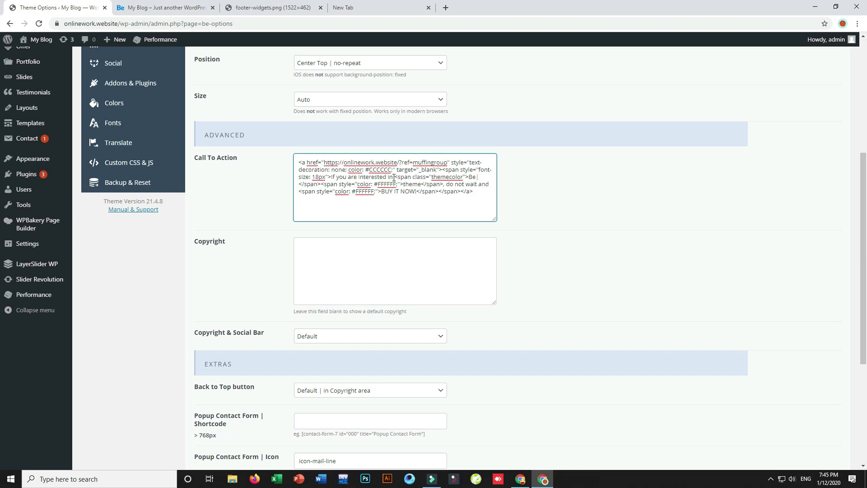
Remove the slash before "?ref=muffingroup" in the Call To Action link and inspect the style attributes, including the #CCCCCC color
key(BackSpace)
drag(397, 162, 328, 170)
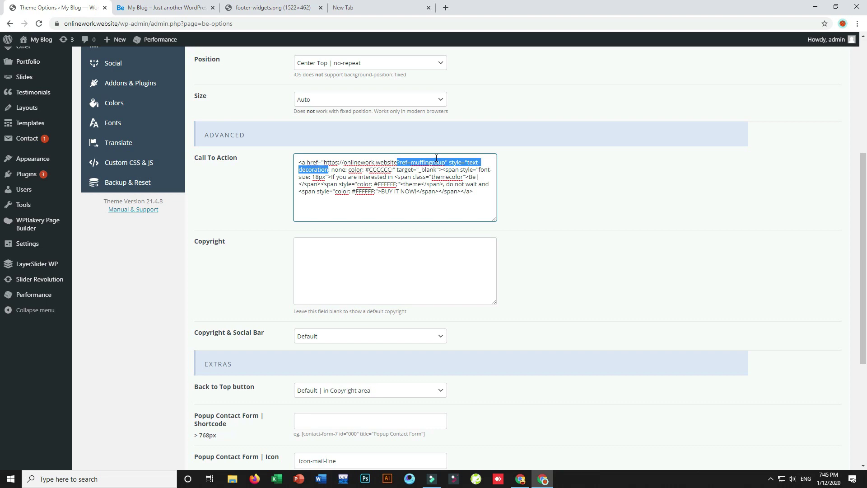
click(364, 185)
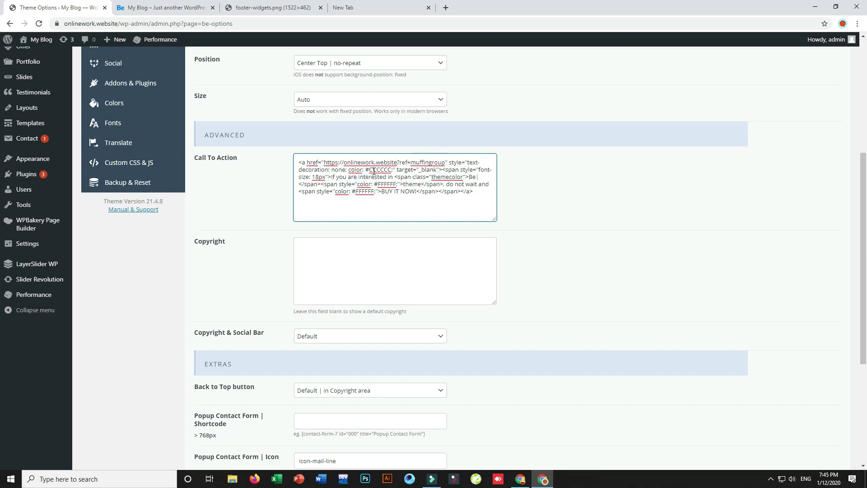
drag(369, 170, 393, 171)
click(394, 171)
Compare the "If you are interested in" text of the Call To Action code with the line in the live footer
click(154, 5)
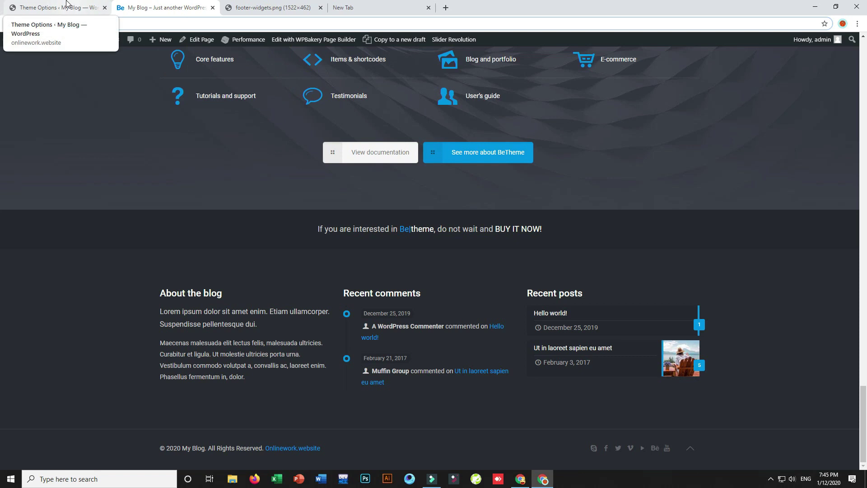
click(66, 3)
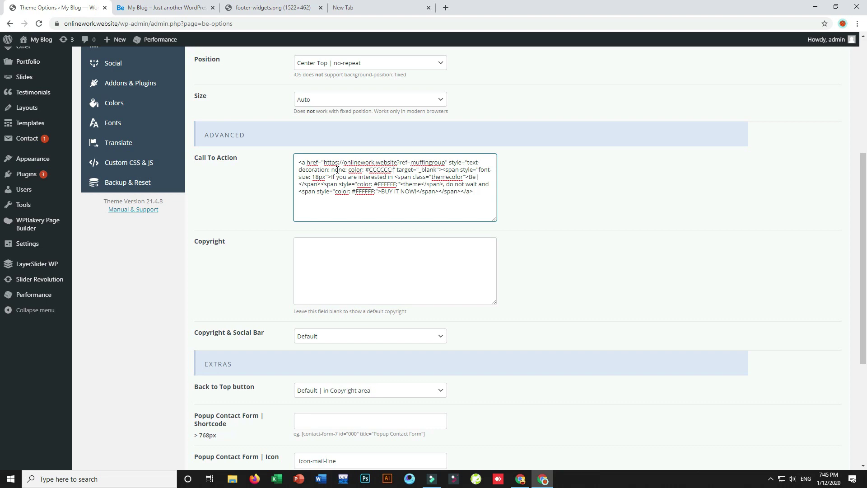
click(312, 178)
drag(332, 177, 391, 178)
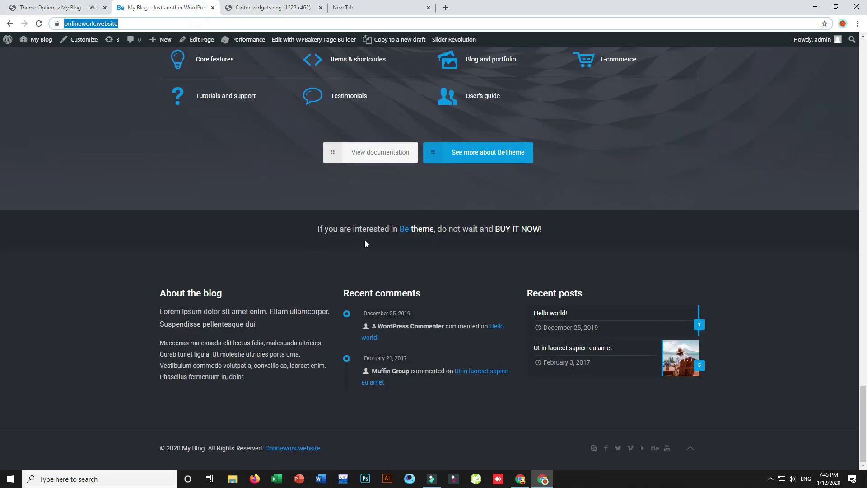
click(163, 7)
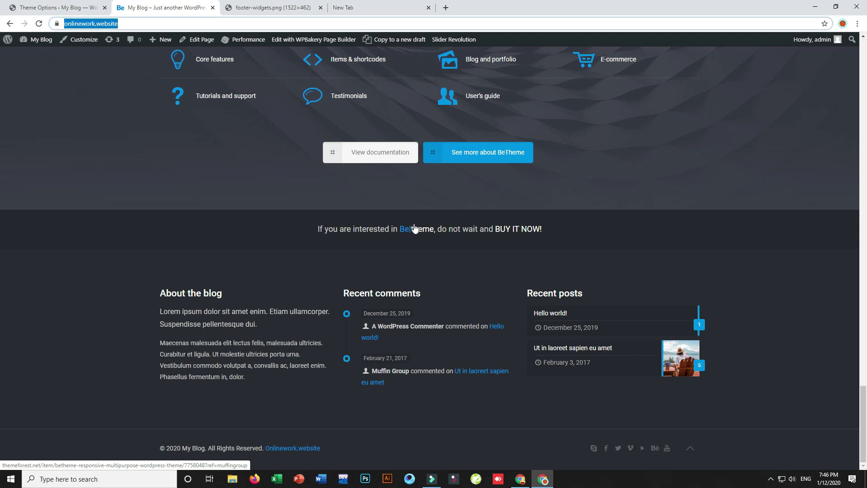
click(56, 8)
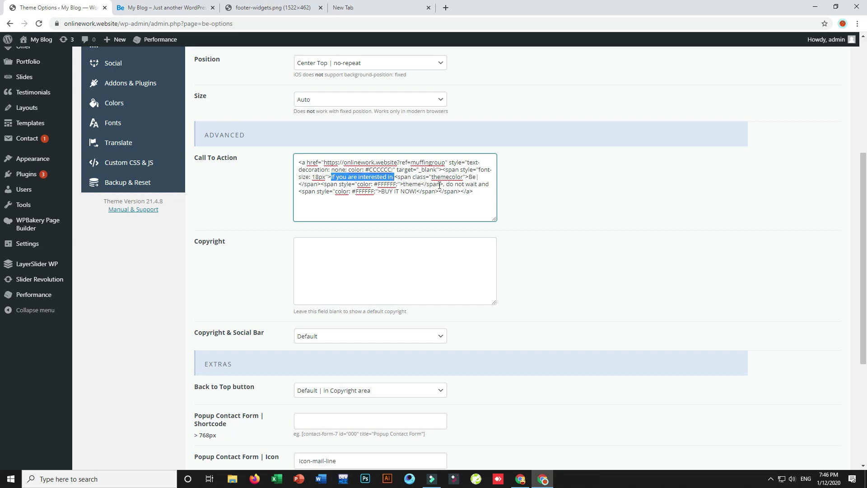
Match the "Be|", "theme", "do not wait and" and "BUY IT NOW!" parts of the Call To Action code with the live footer
click(394, 176)
drag(395, 177, 328, 177)
drag(468, 177, 478, 179)
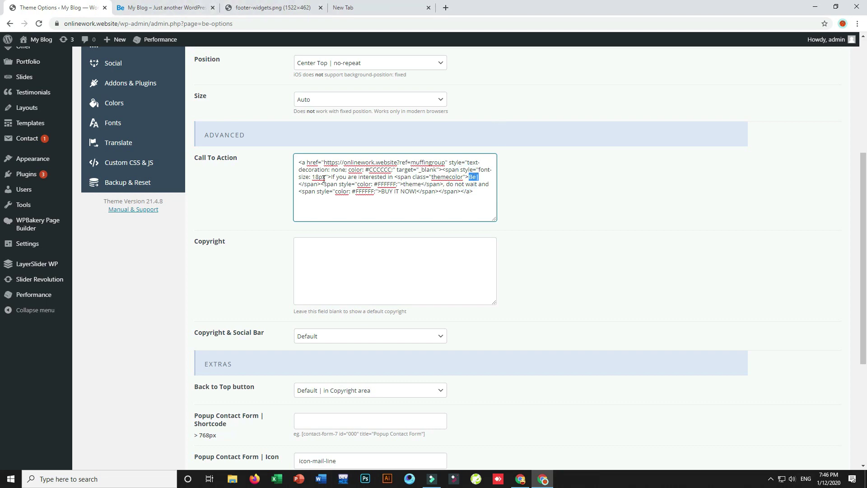
click(403, 184)
click(188, 10)
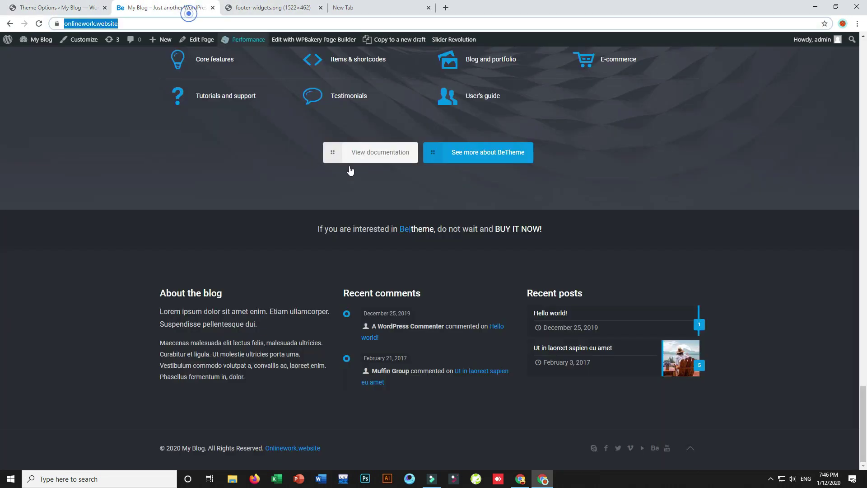
click(59, 7)
drag(443, 185, 491, 185)
drag(382, 191, 418, 194)
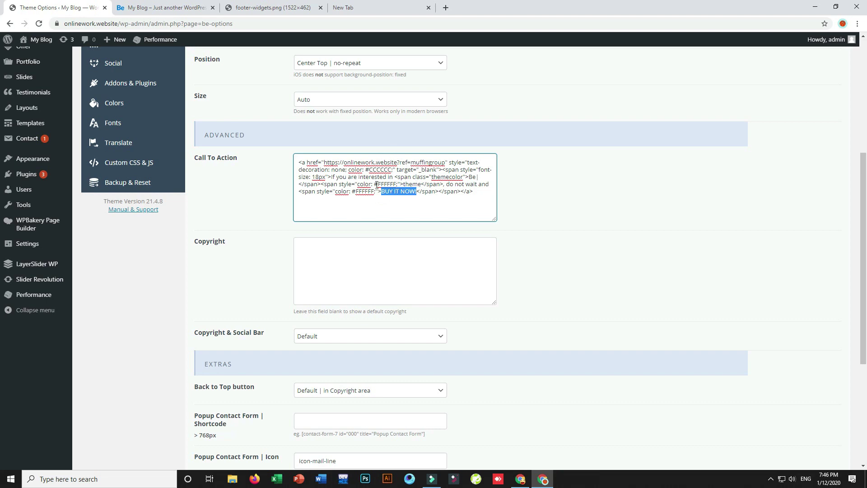
Save the footer options with the edited Call To Action link and reload the live home page
click(356, 162)
click(397, 191)
scroll(397, 225, down, 5)
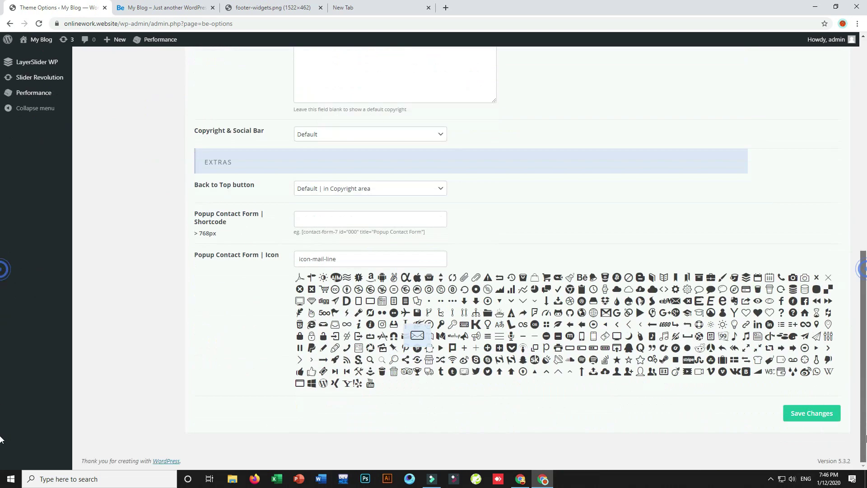
click(818, 413)
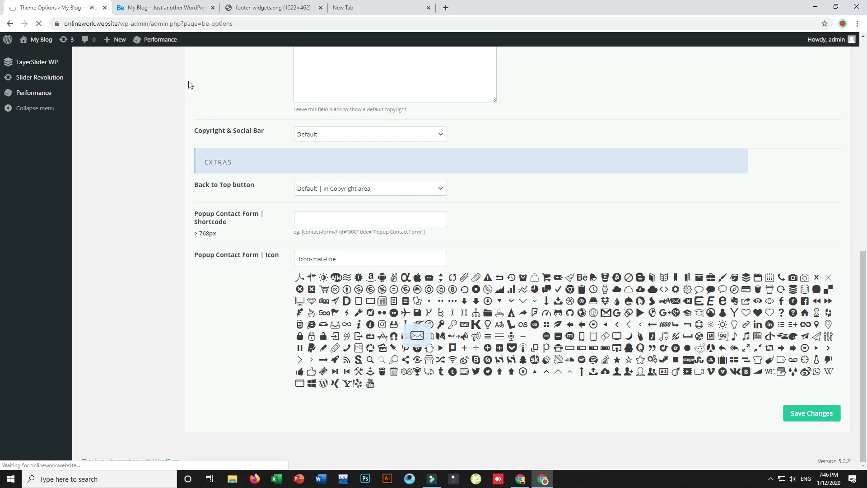
click(143, 3)
click(39, 24)
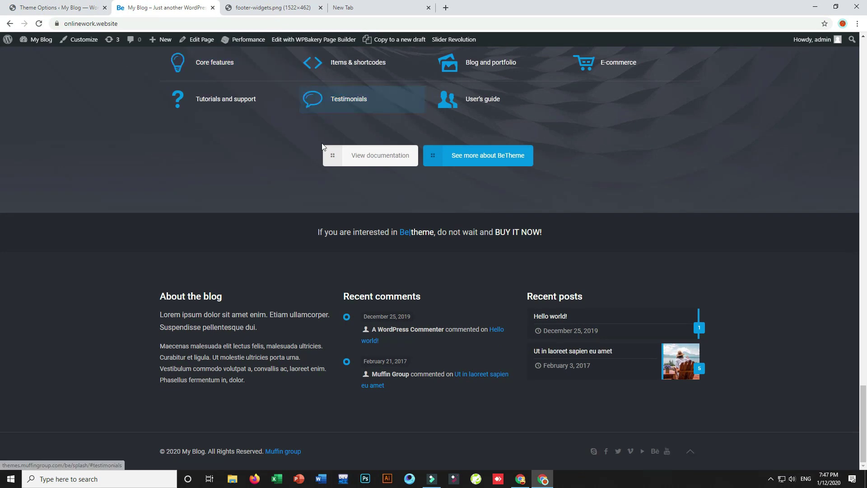
Follow the live footer's call-to-action link to check its target address, and close the tab it opens
click(397, 232)
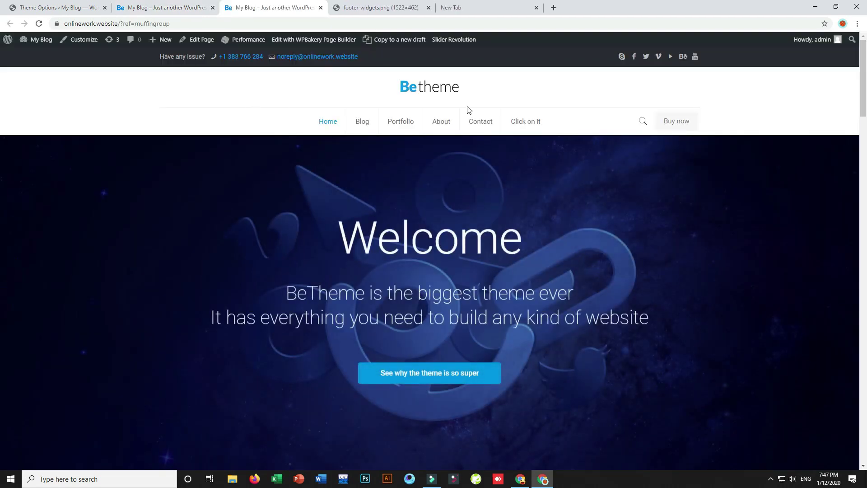
scroll(1, 154, down, 12)
scroll(2, 215, down, 20)
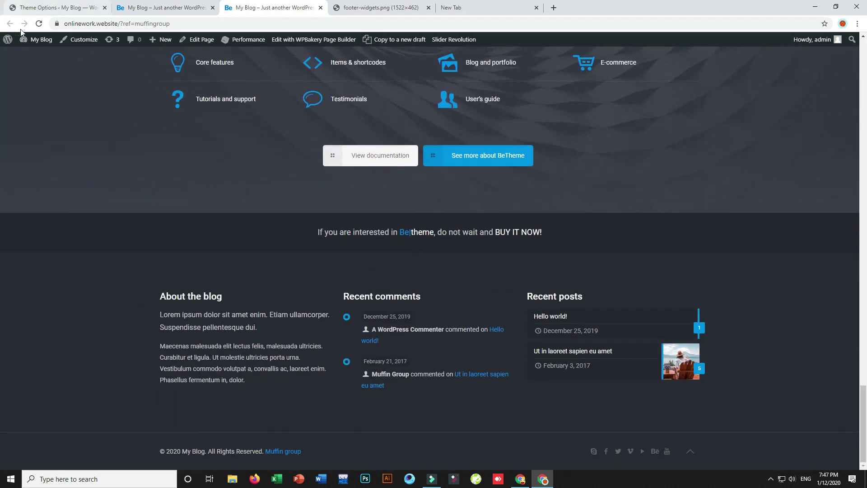
drag(77, 24, 121, 26)
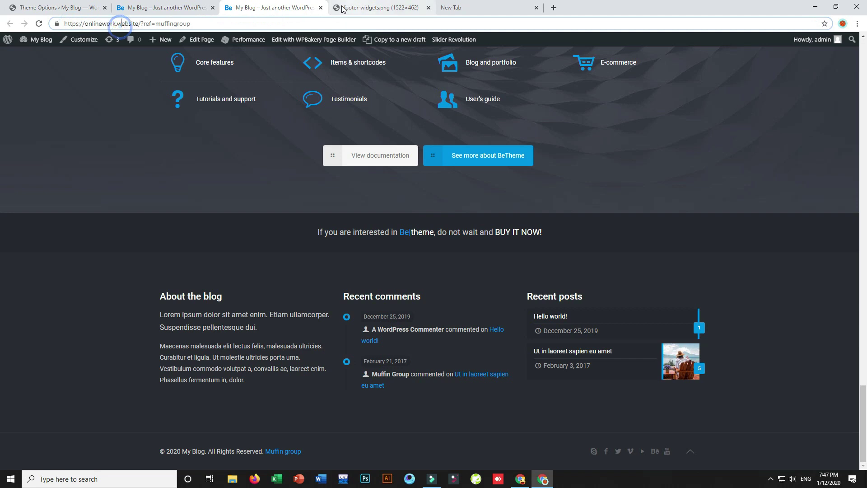
click(321, 7)
Review the Advanced footer options and examine the Widgets columns in the footer-widgets.png reference image
click(43, 6)
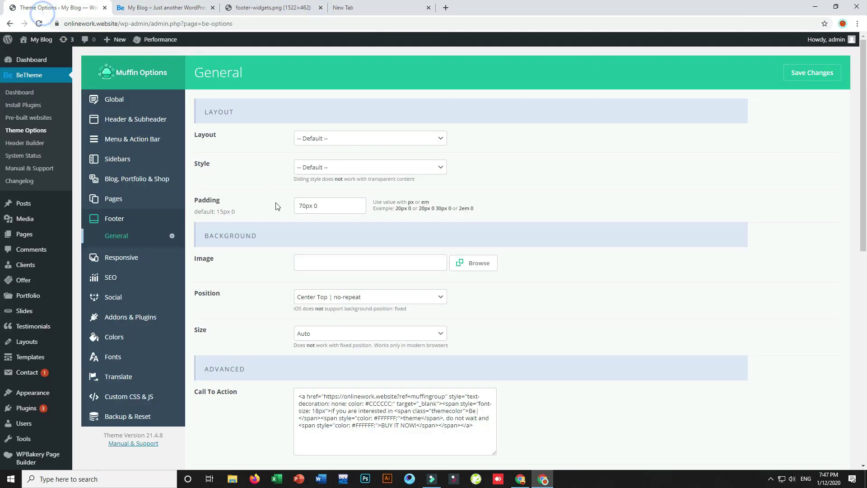
scroll(1, 264, down, 4)
scroll(0, 263, down, 3)
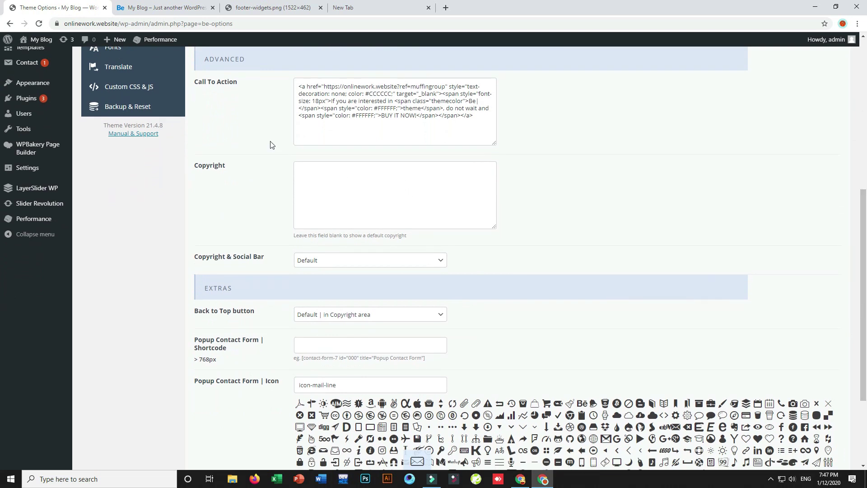
click(136, 6)
click(244, 6)
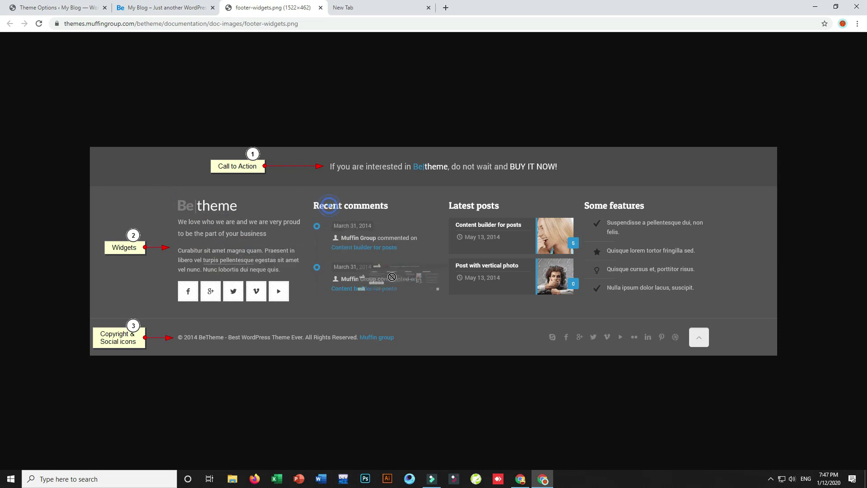
click(427, 203)
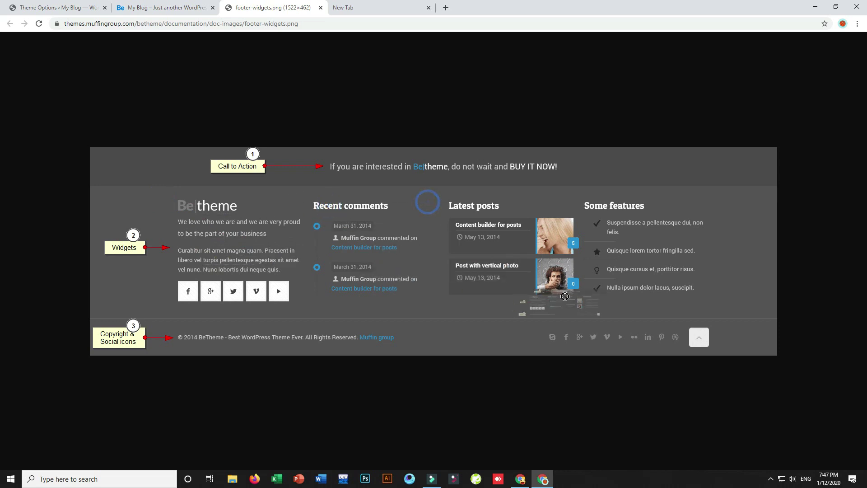
click(586, 207)
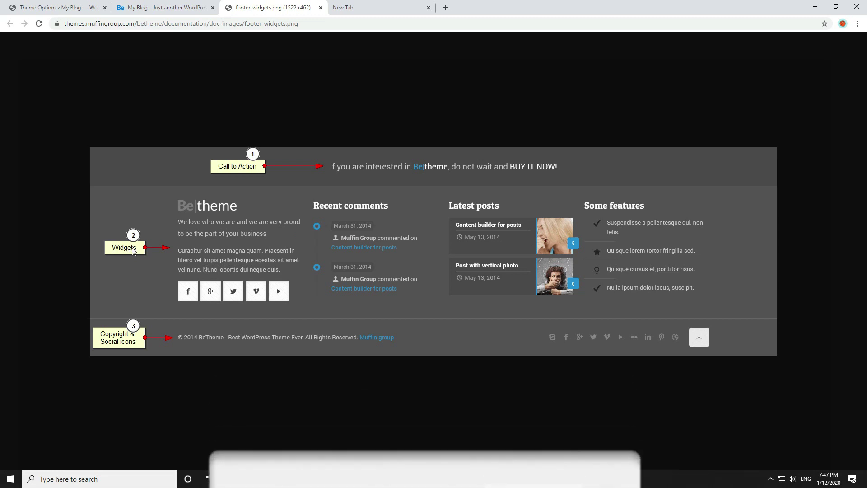
Return to the WordPress admin and open the Widgets page of the Appearance settings
click(54, 7)
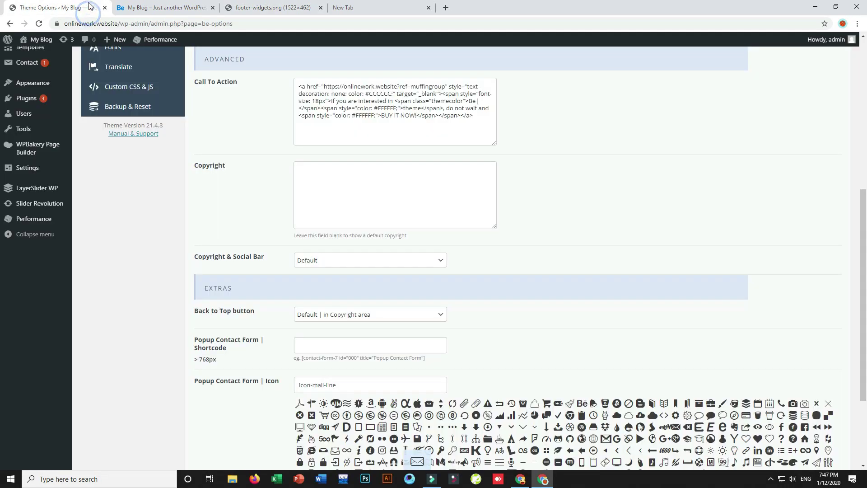
scroll(1, 231, up, 1)
scroll(1, 232, up, 5)
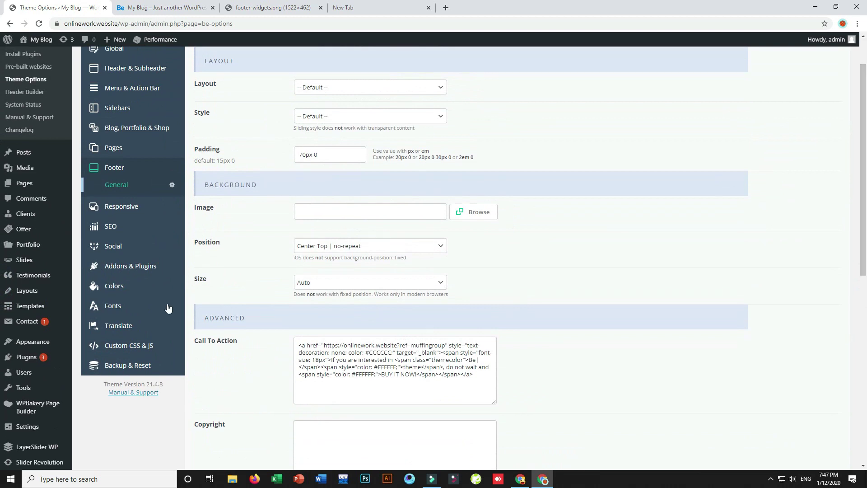
mouse_move(27, 345)
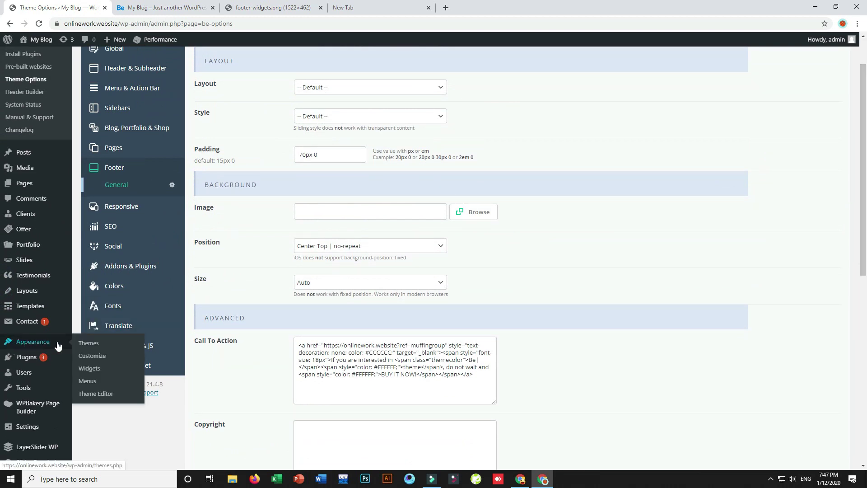
click(94, 371)
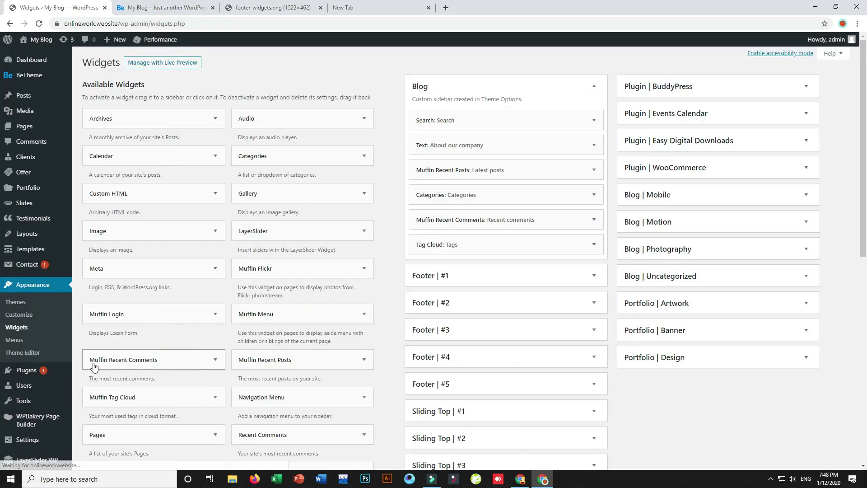
Expand the Footer #1 to Footer #5 widget areas and review which widgets each one contains
scroll(451, 181, down, 3)
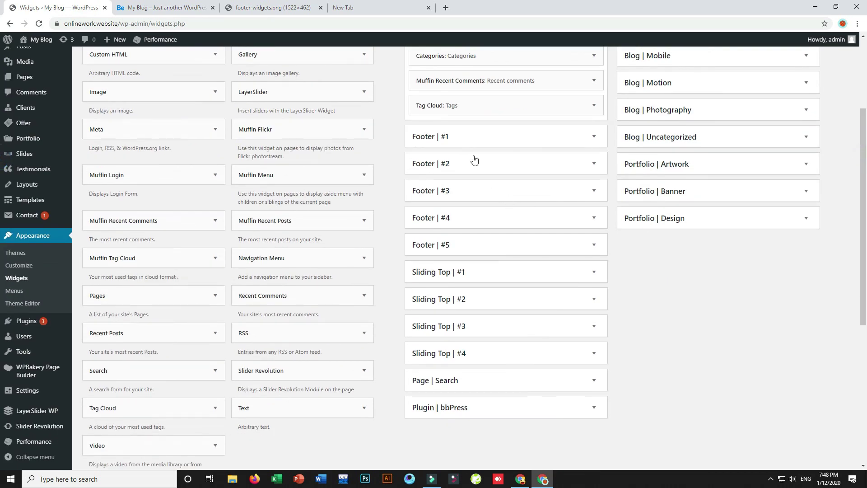
click(459, 137)
click(459, 198)
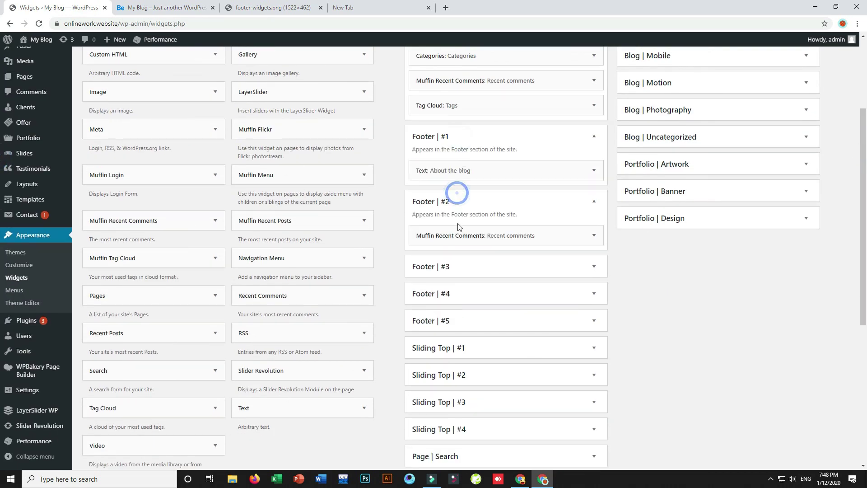
click(441, 267)
click(444, 334)
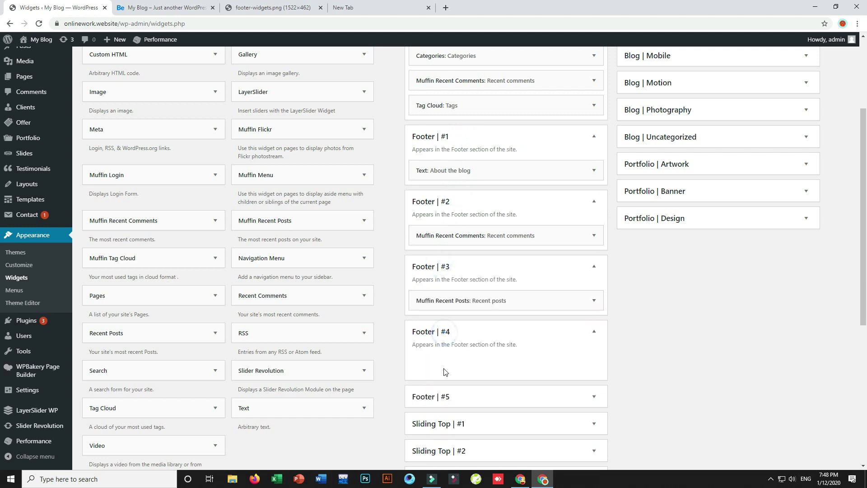
click(443, 397)
mouse_move(863, 180)
mouse_down()
mouse_move(863, 190)
mouse_move(862, 179)
mouse_up()
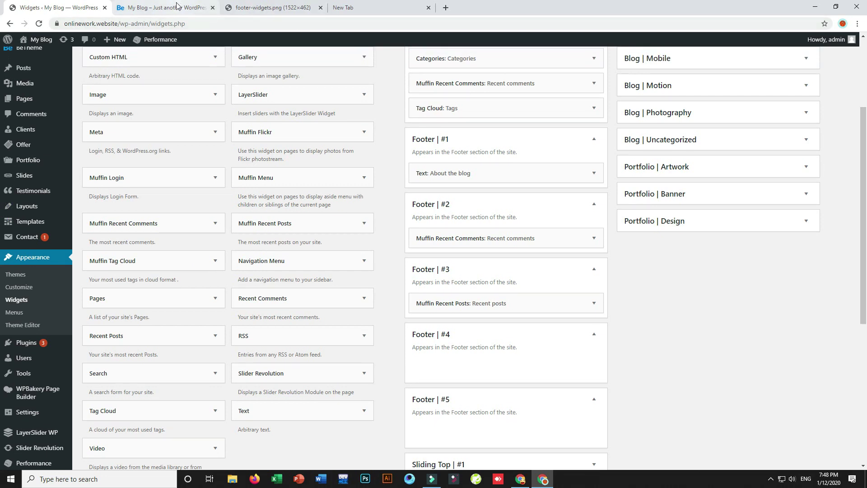
scroll(471, 324, down, 5)
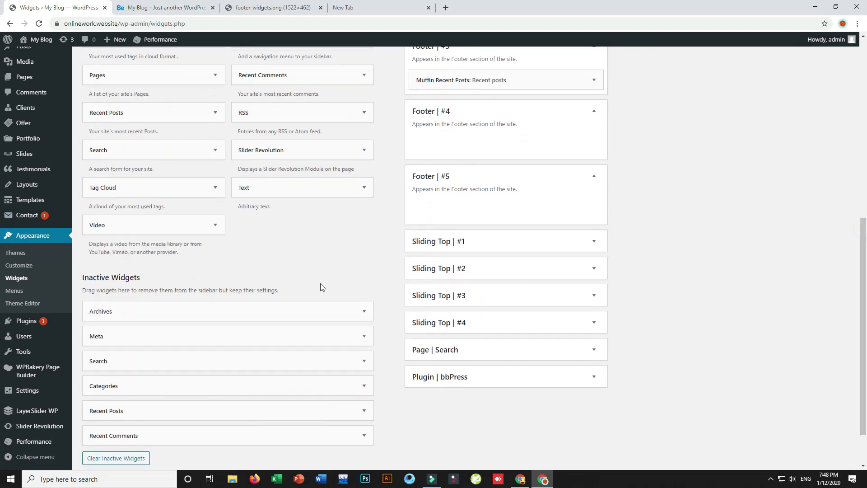
scroll(807, 146, up, 6)
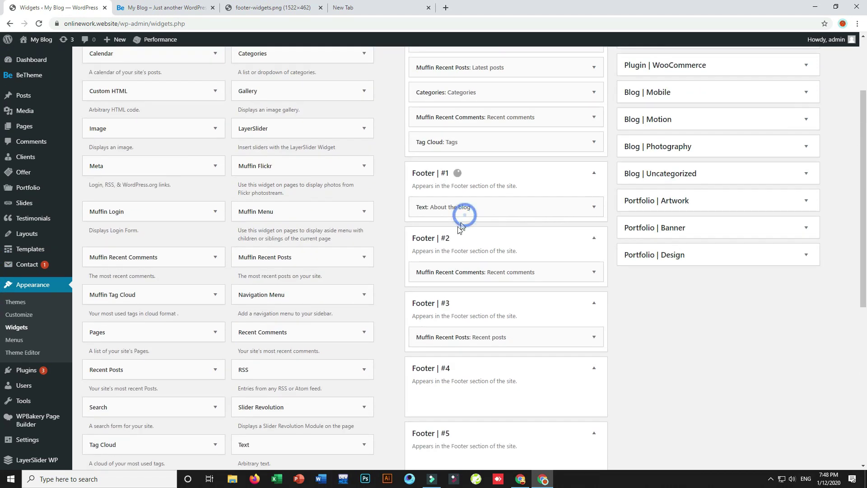
Check the "About the blog" text block in the live footer and return to the Widgets page
click(183, 8)
drag(147, 289, 250, 389)
click(249, 387)
click(73, 8)
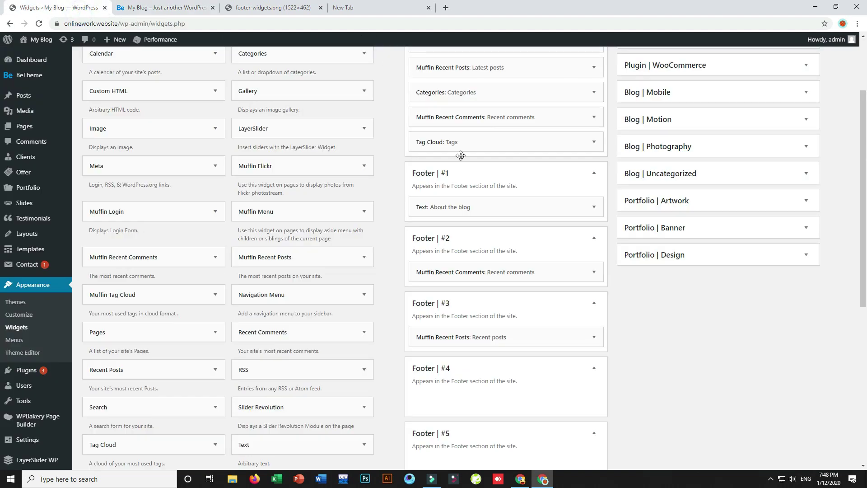
Open the "About the blog" Text widget in Footer #1, inspect its title and content, and select the first paragraph's text
click(457, 206)
mouse_move(472, 240)
mouse_down()
mouse_move(427, 244)
mouse_move(456, 241)
mouse_up()
click(455, 240)
click(464, 336)
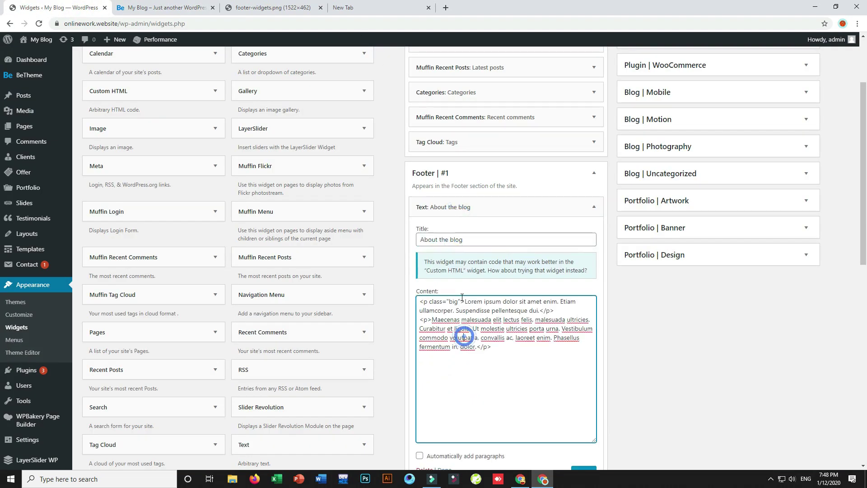
click(463, 301)
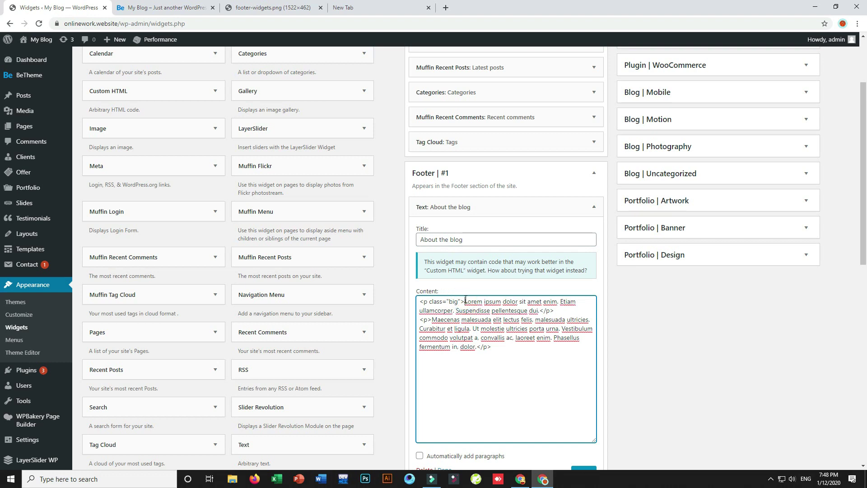
drag(477, 303, 540, 312)
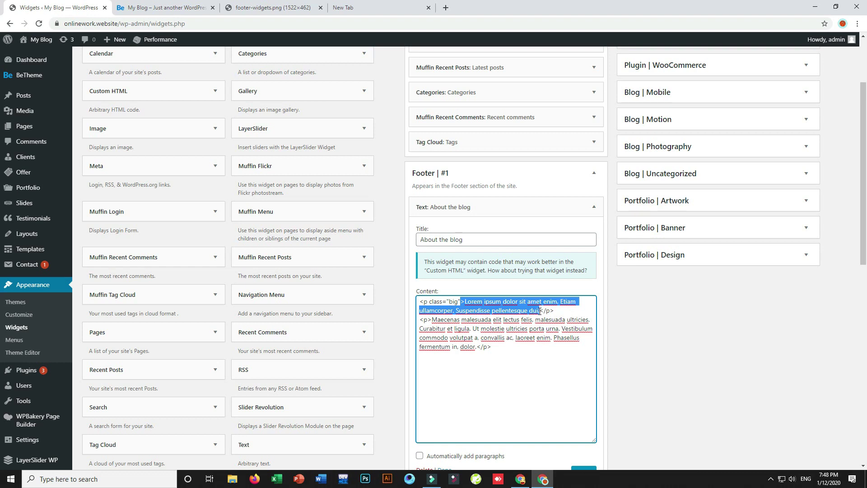
Highlight the text inside the first and second paragraphs of the "About the blog" widget's content in turn
click(538, 310)
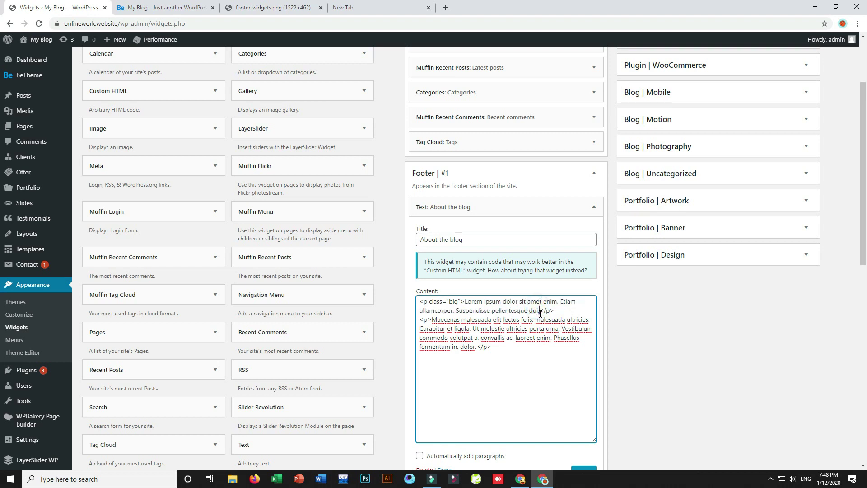
drag(540, 312, 468, 305)
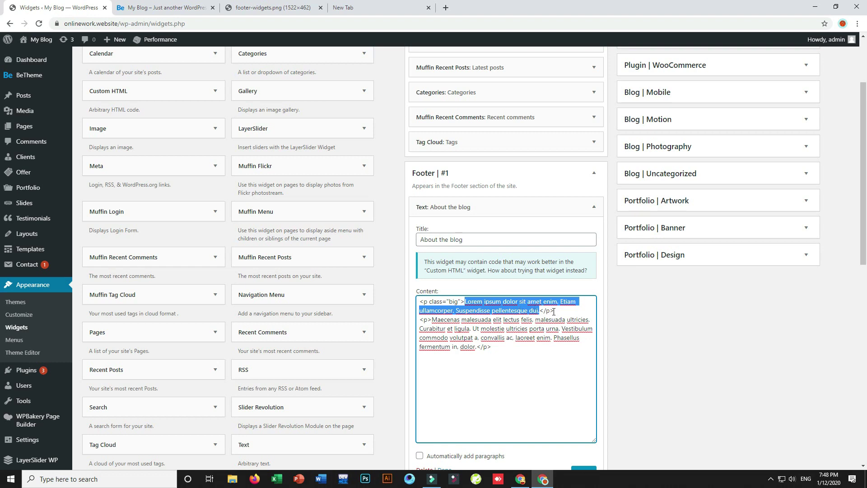
click(553, 311)
click(562, 311)
drag(432, 320, 469, 347)
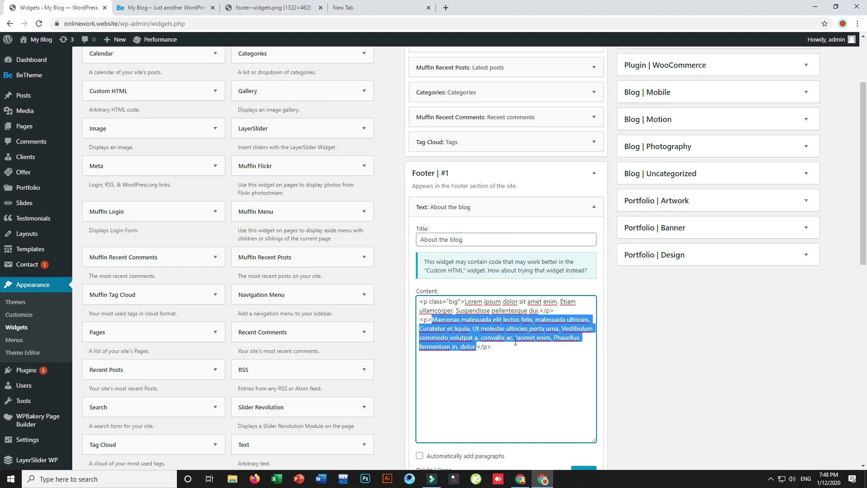
click(567, 313)
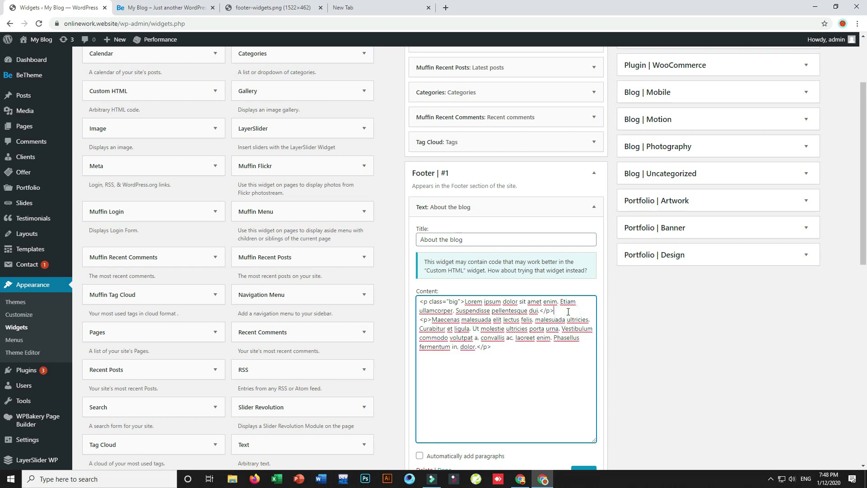
Separate the two paragraphs with a blank line, move the second paragraph's text and both closing tags to new lines, and space the first opening tag
key(Return)
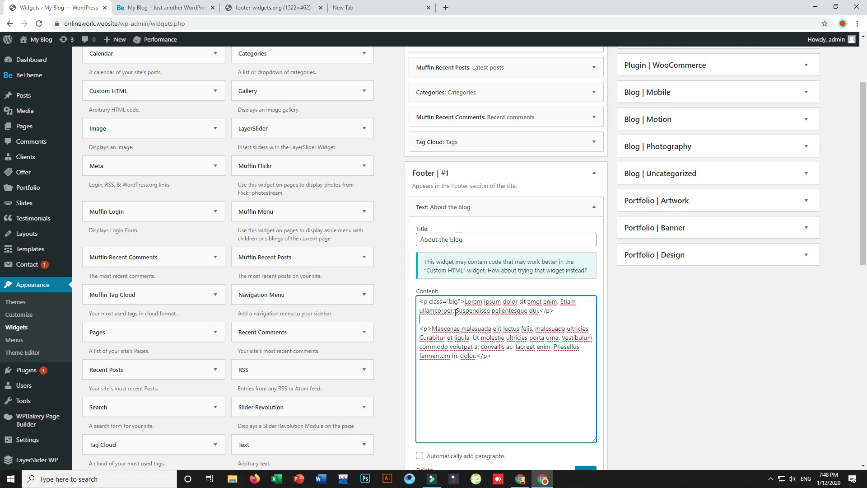
drag(432, 330, 461, 346)
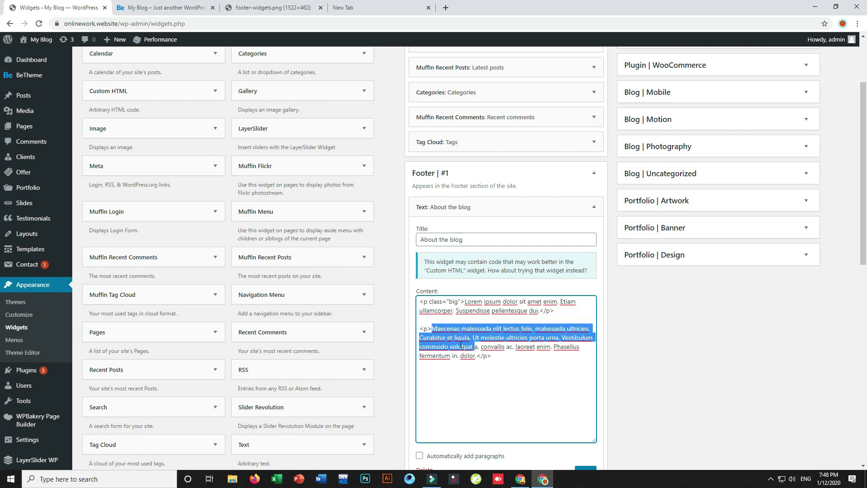
click(434, 329)
key(Return)
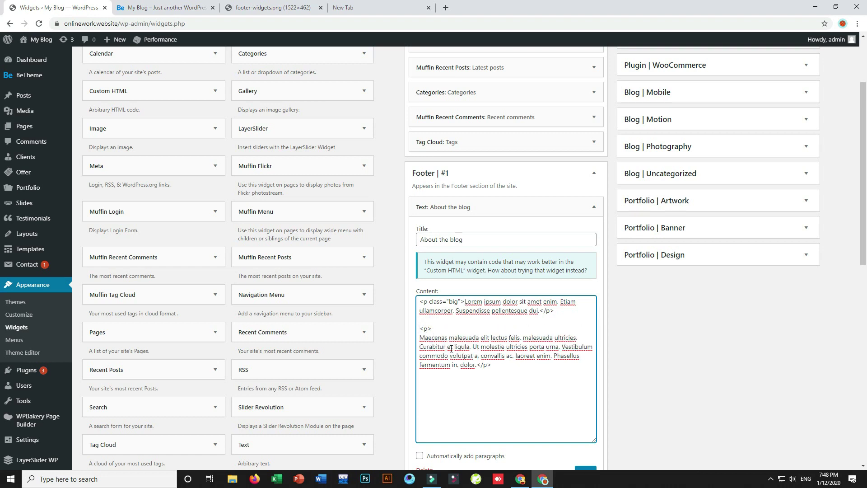
key(Return)
click(540, 309)
key(Return)
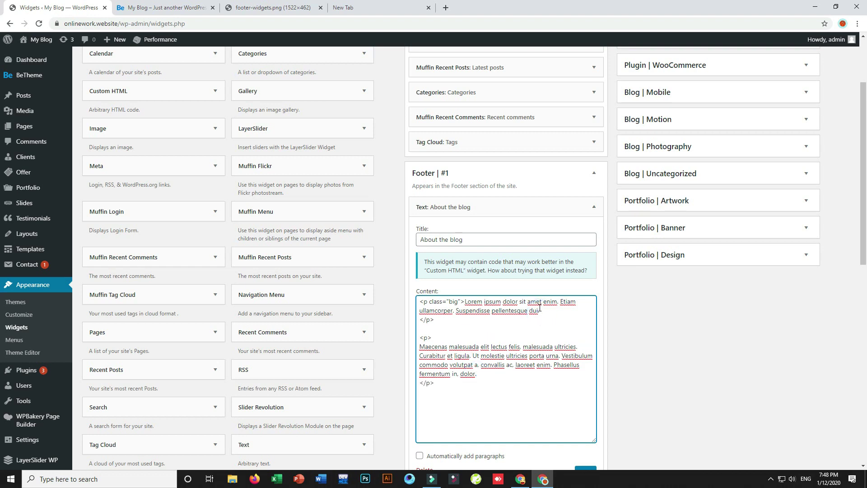
click(465, 301)
Examine which parts of the widget's content are editable text and which are the surrounding paragraph tags
click(480, 344)
drag(466, 301, 540, 311)
drag(422, 345, 489, 373)
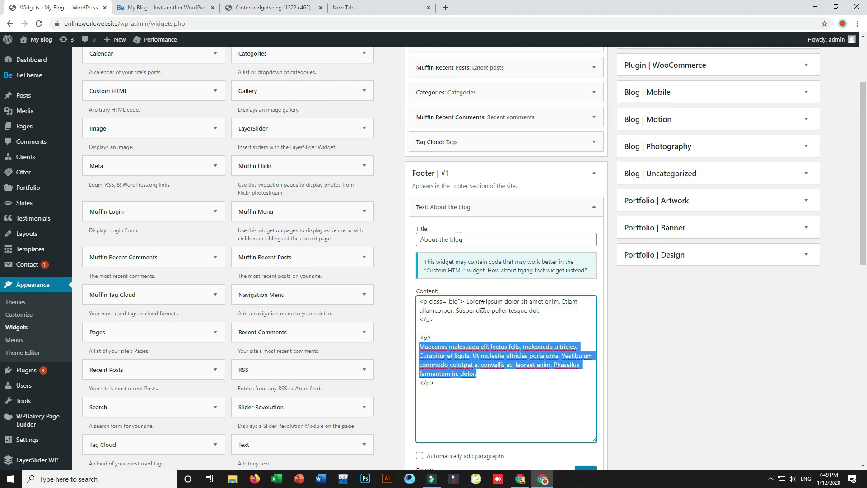
click(477, 344)
click(431, 336)
click(435, 382)
click(427, 338)
click(432, 321)
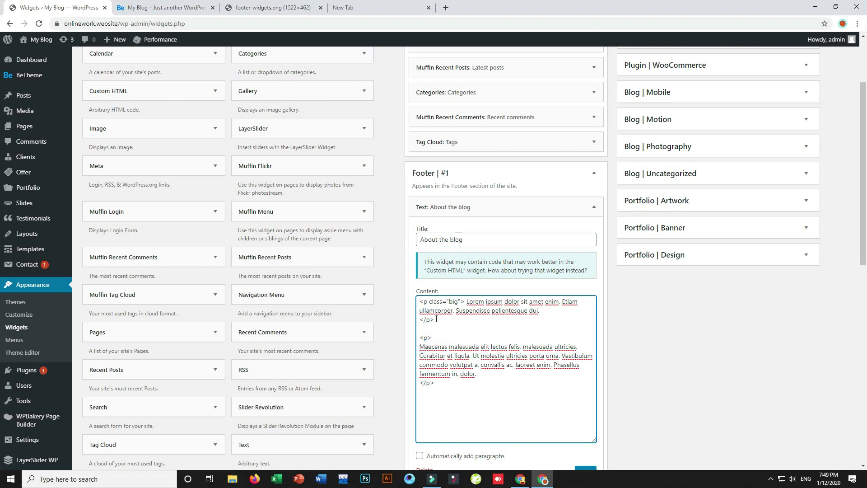
Check the "About the blog" paragraphs in the live footer and return to the Widgets page
click(218, 11)
drag(166, 313, 264, 395)
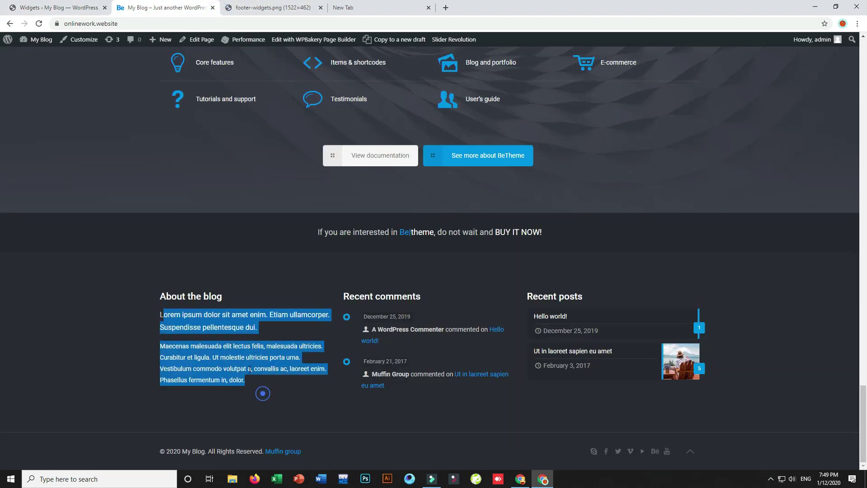
click(75, 4)
Save the "About the blog" Text widget in Footer #1
click(461, 392)
scroll(618, 372, down, 6)
click(586, 206)
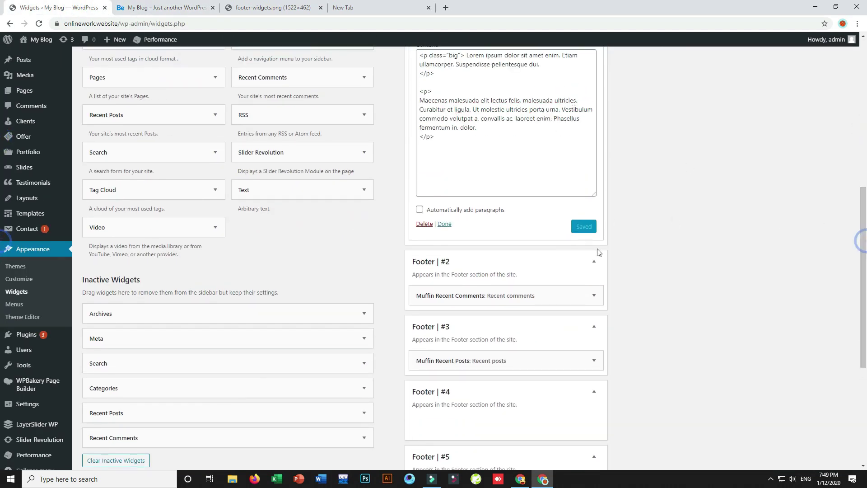
Open the Muffin Recent Comments widget in Footer #2 and compare it with the live footer's Recent comments column
click(470, 296)
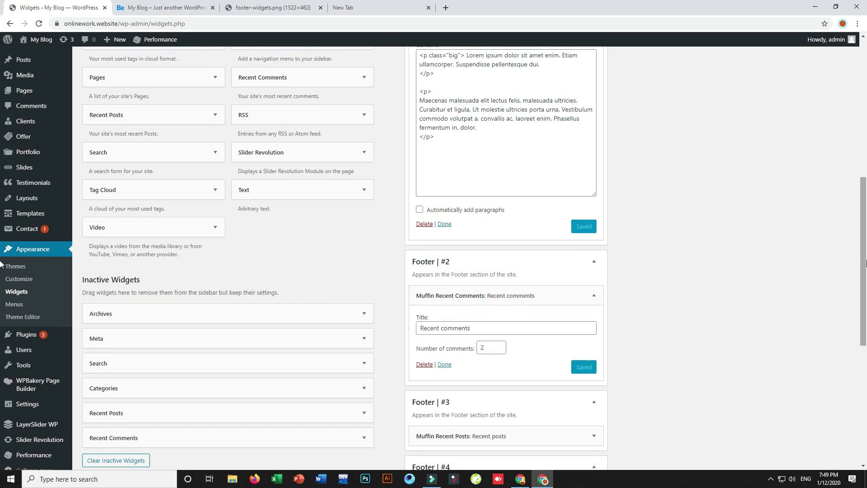
drag(863, 263, 863, 315)
click(180, 6)
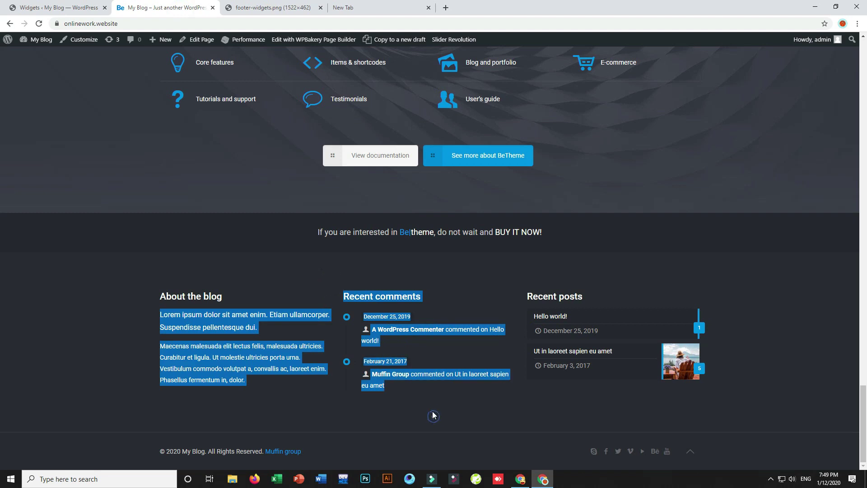
click(380, 293)
click(1, 4)
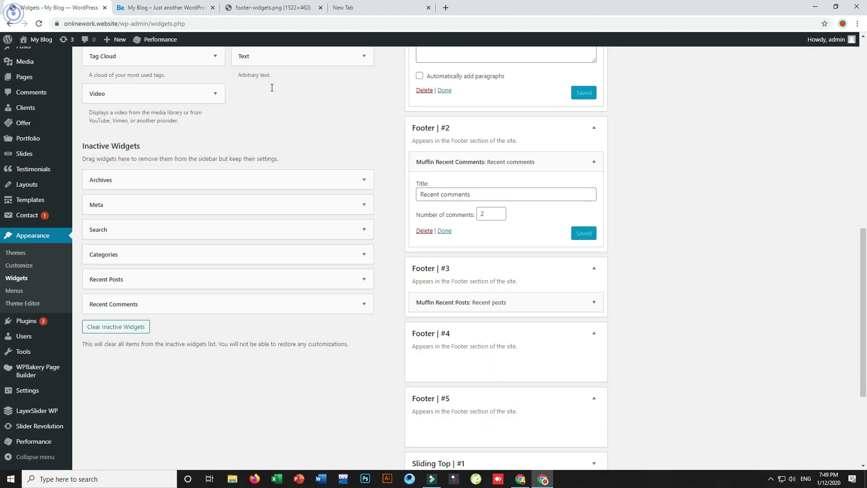
Set the Muffin Recent Posts widget in Footer #3 to 3 posts, review its category and style options, and save it
click(470, 303)
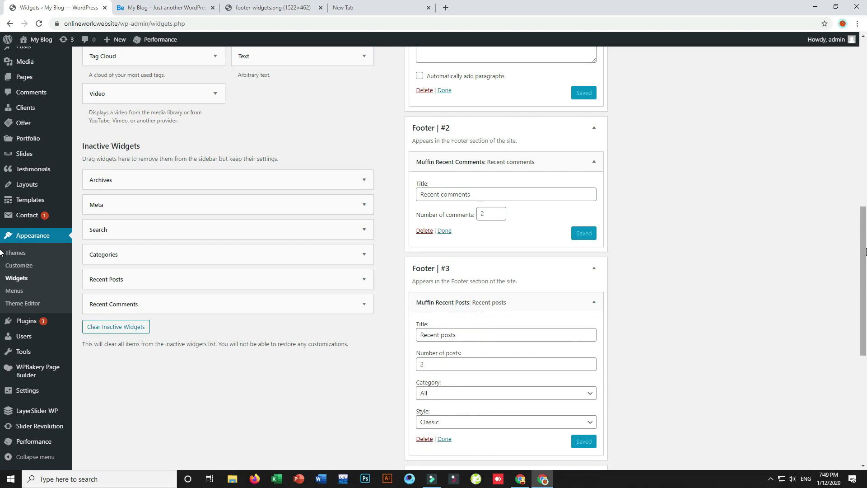
drag(864, 257, 864, 308)
click(439, 213)
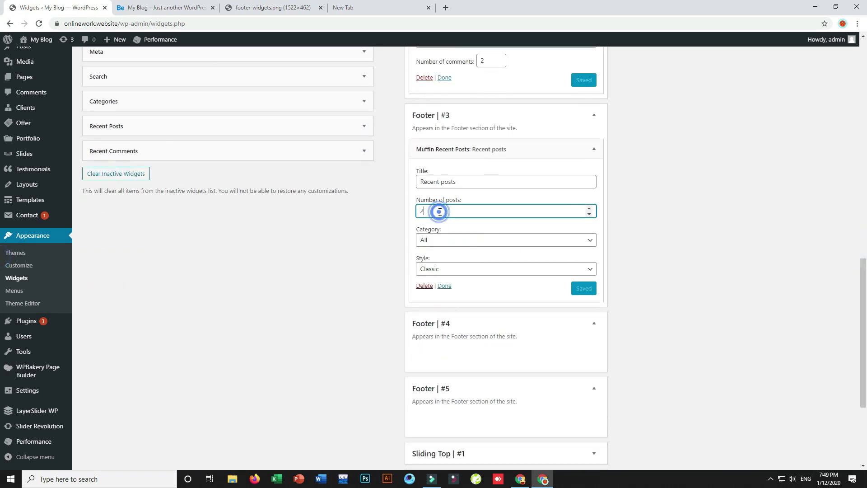
key(BackSpace)
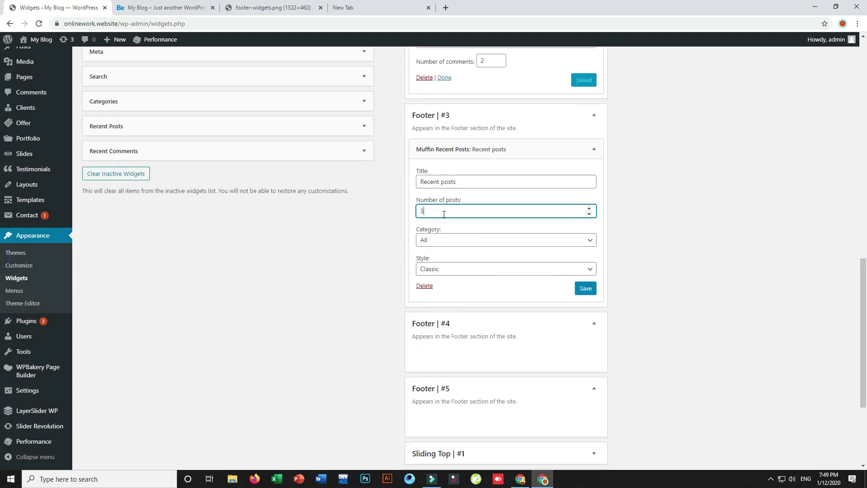
click(440, 244)
click(430, 240)
click(438, 269)
click(438, 269)
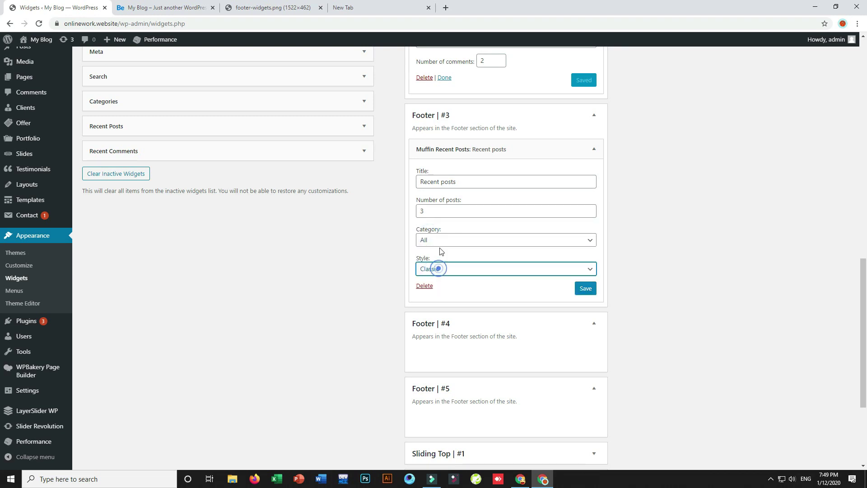
click(584, 288)
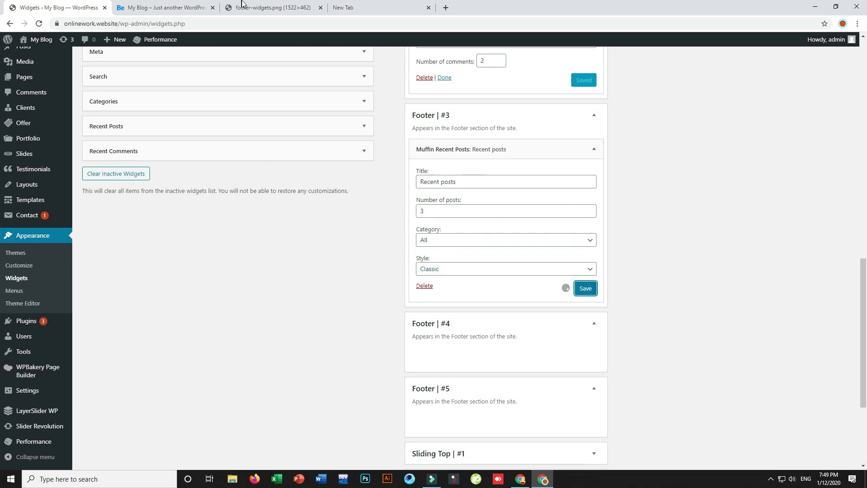
Reload the live site, check the footer's Recent posts column, and return to the Widgets page
click(164, 8)
click(43, 22)
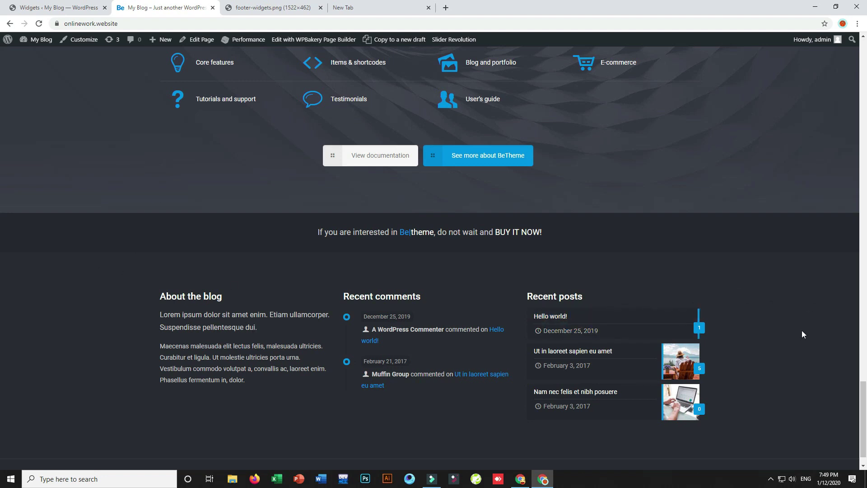
click(77, 8)
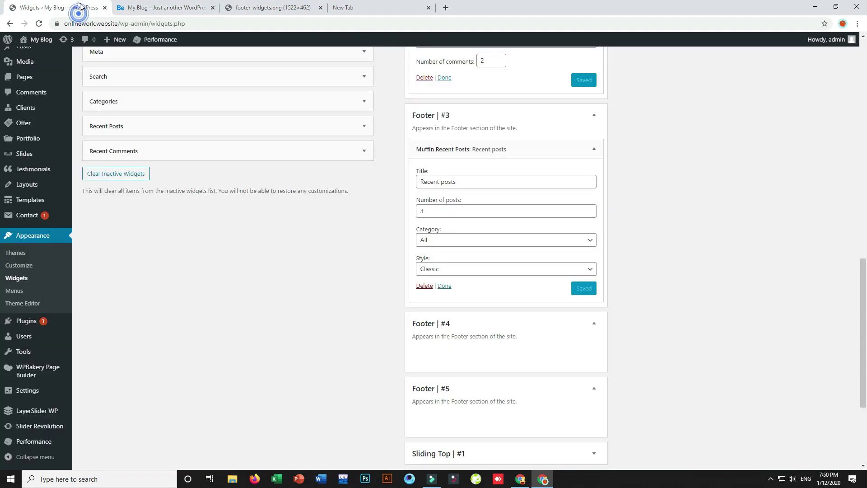
Collapse the Footer #3 and Footer #2 areas and the "About the blog" widget in Footer #1
click(593, 115)
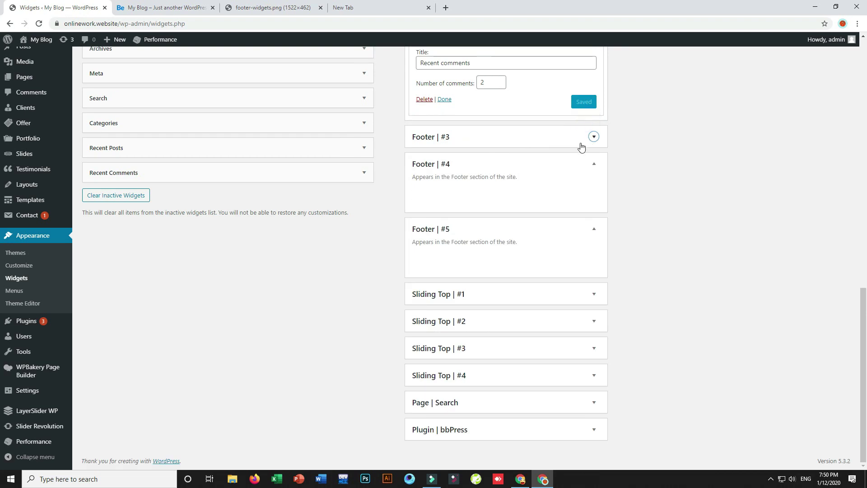
click(446, 178)
click(440, 246)
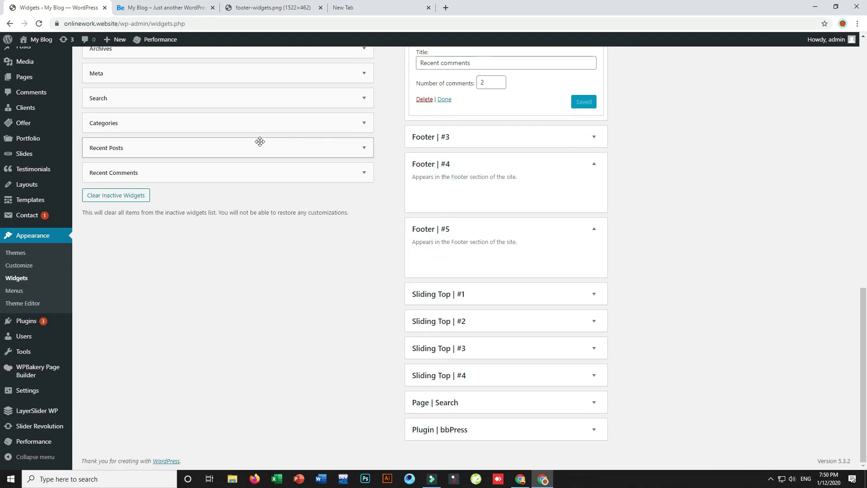
scroll(259, 141, up, 4)
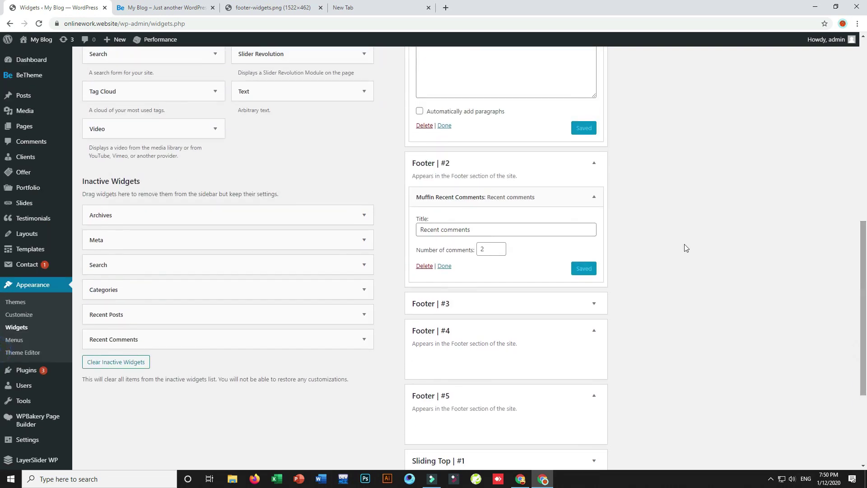
click(593, 197)
click(590, 169)
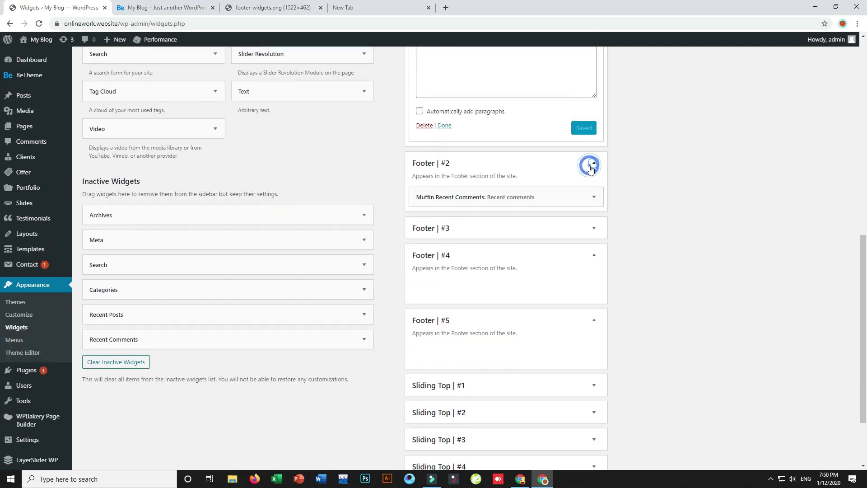
scroll(856, 186, up, 5)
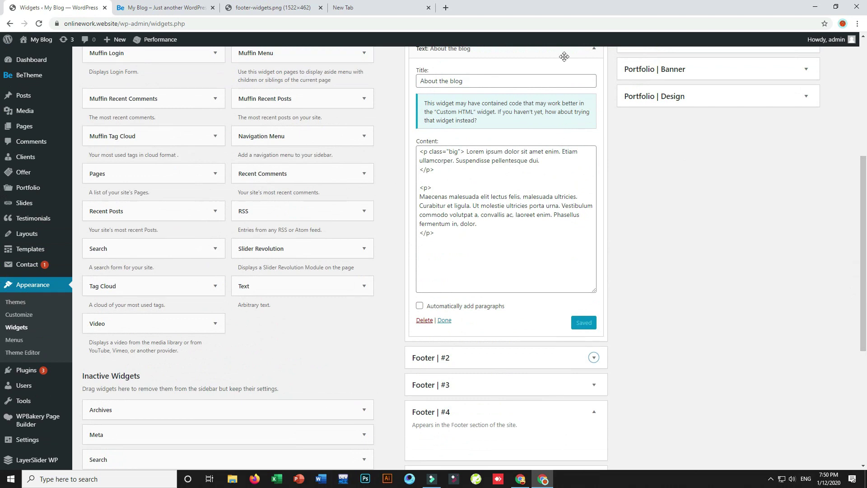
click(594, 49)
scroll(447, 253, up, 5)
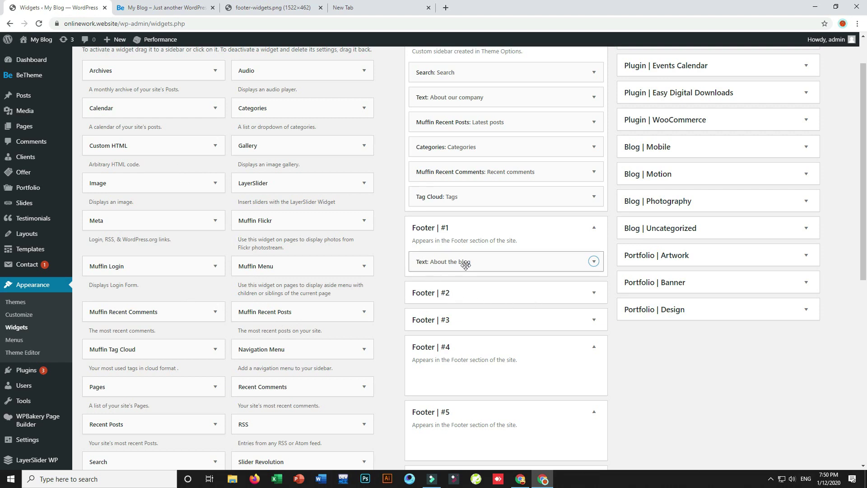
Add the Pages widget to the Footer #4 widget area
click(432, 365)
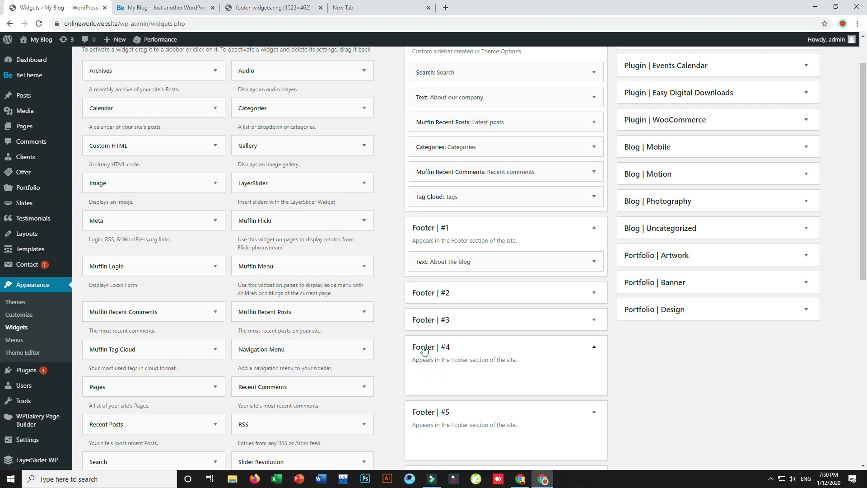
scroll(2, 203, down, 5)
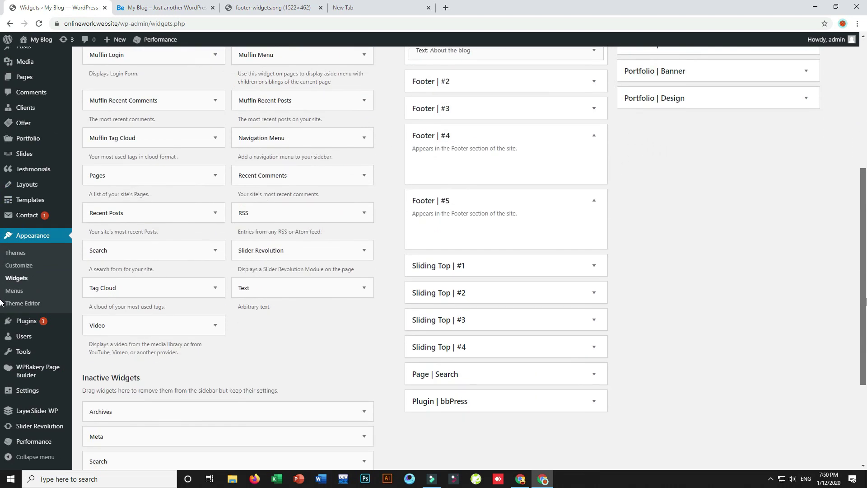
scroll(1, 301, up, 1)
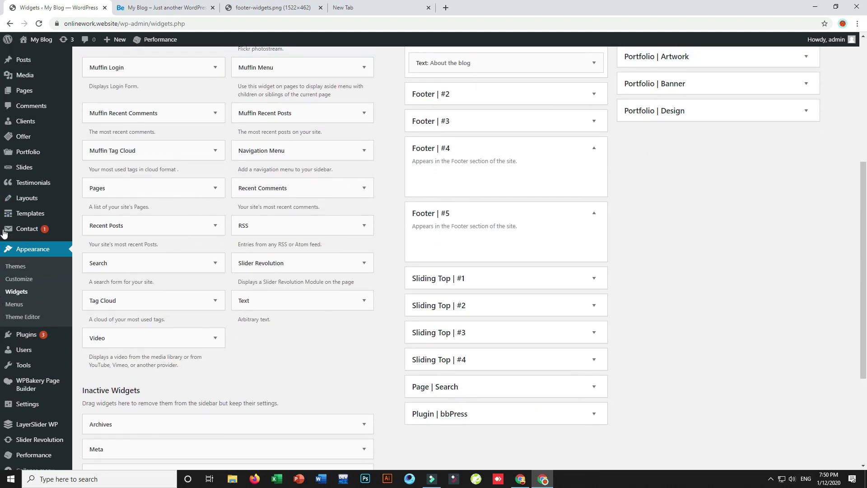
click(137, 193)
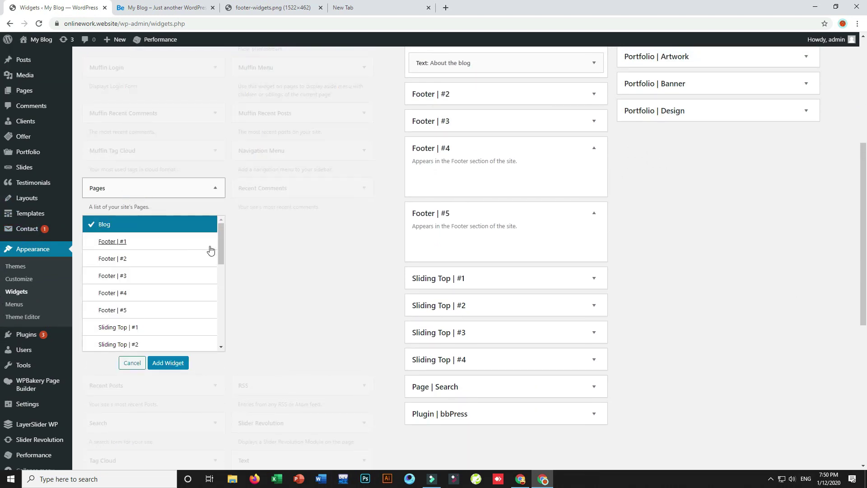
click(138, 293)
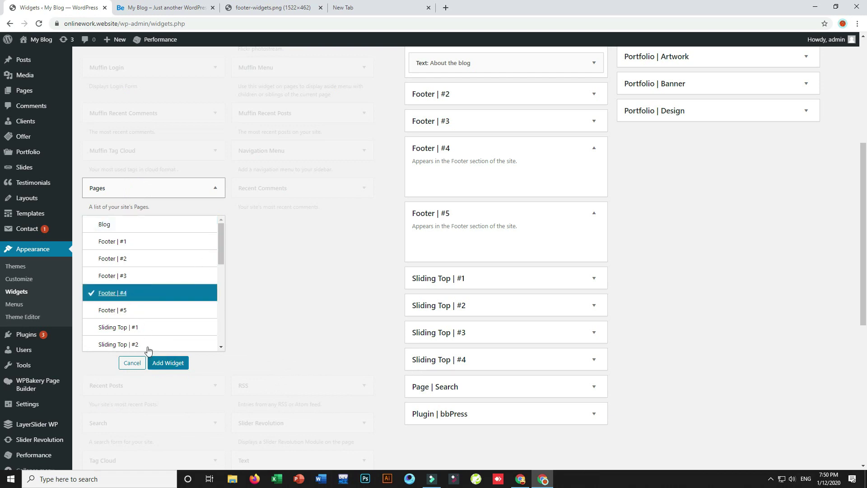
click(164, 362)
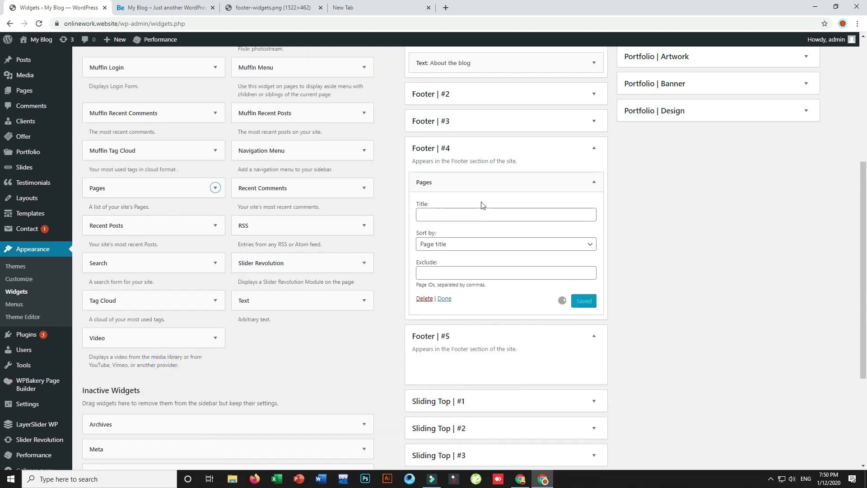
Title the Pages widget in Footer #4 "All Pages" and save it
click(433, 216)
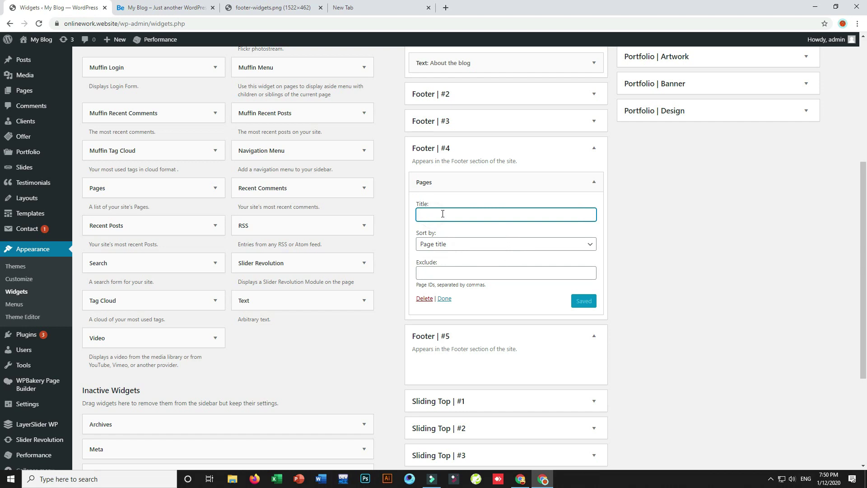
text(A)
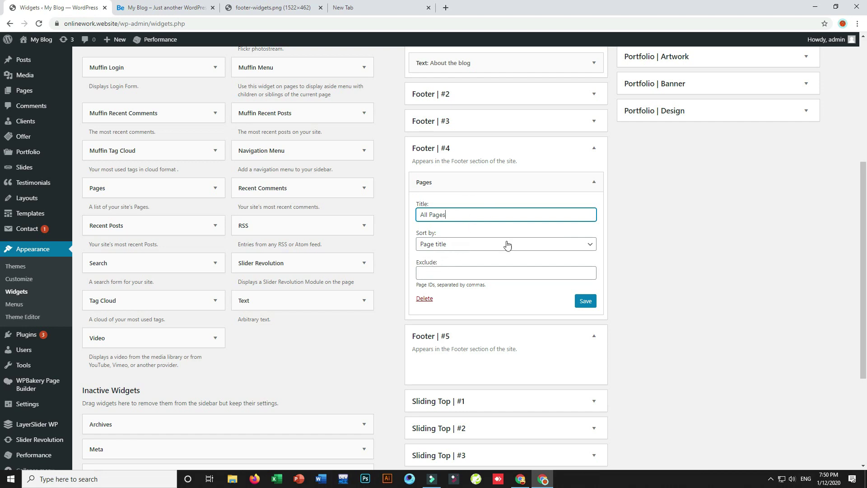
text(ll Pages)
click(582, 301)
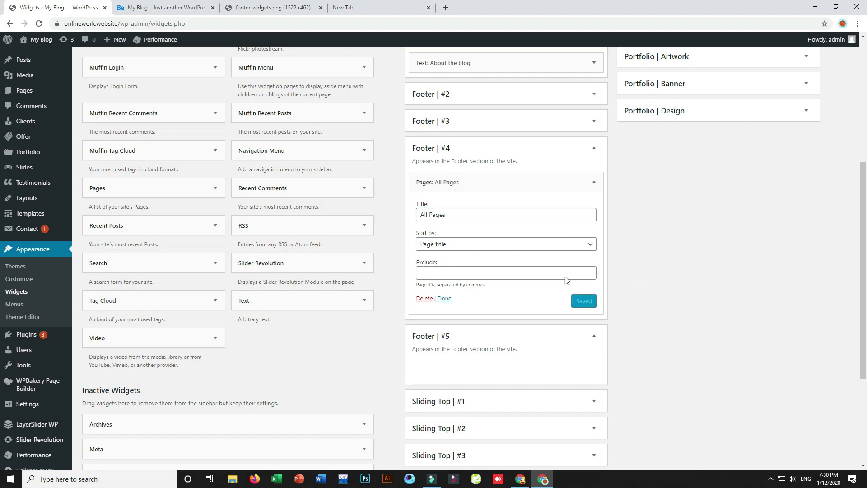
Reload the live site and examine the footer's four widget columns, including All Pages, and the copyright bar
click(185, 13)
click(38, 24)
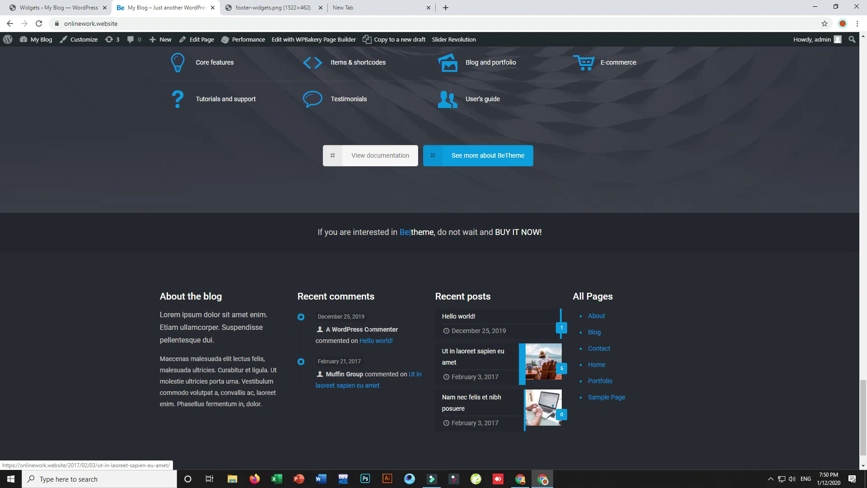
drag(123, 288, 705, 348)
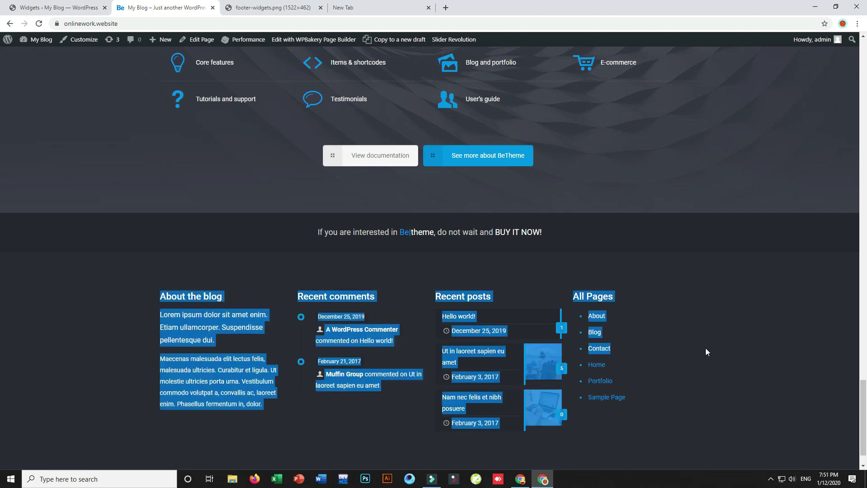
click(704, 345)
scroll(4, 399, down, 1)
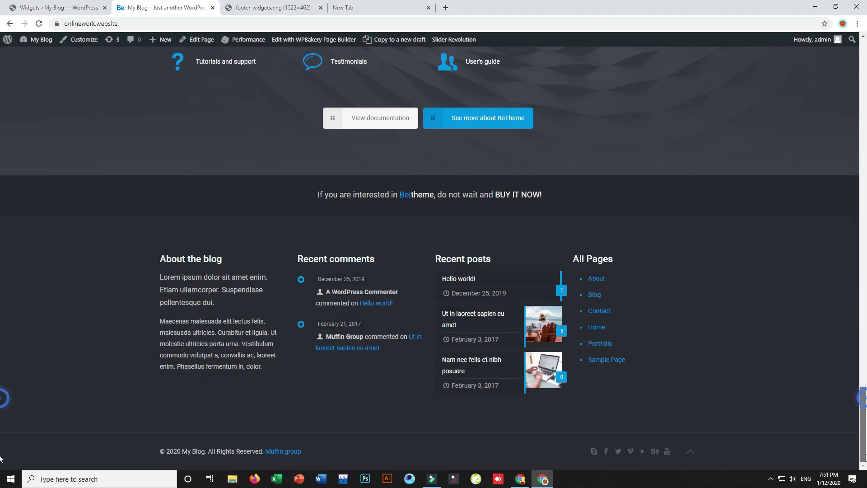
Compare the live footer with the footer-widgets.png reference image and return to the Widgets page
click(285, 5)
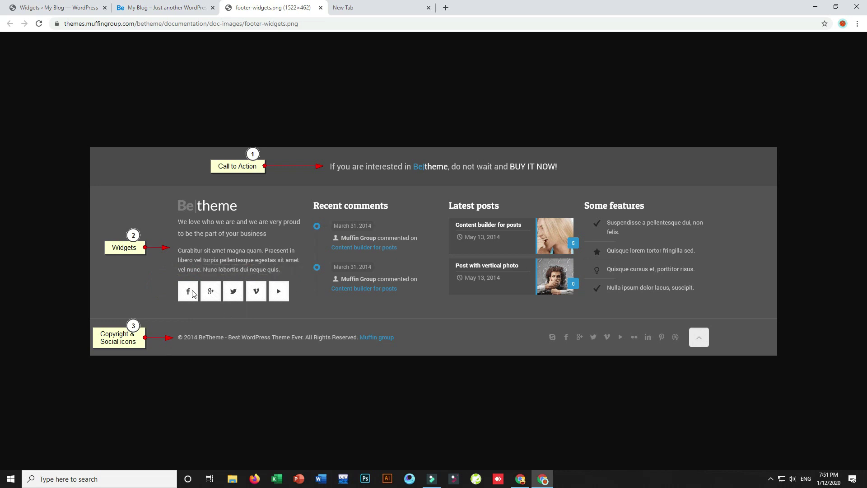
click(192, 6)
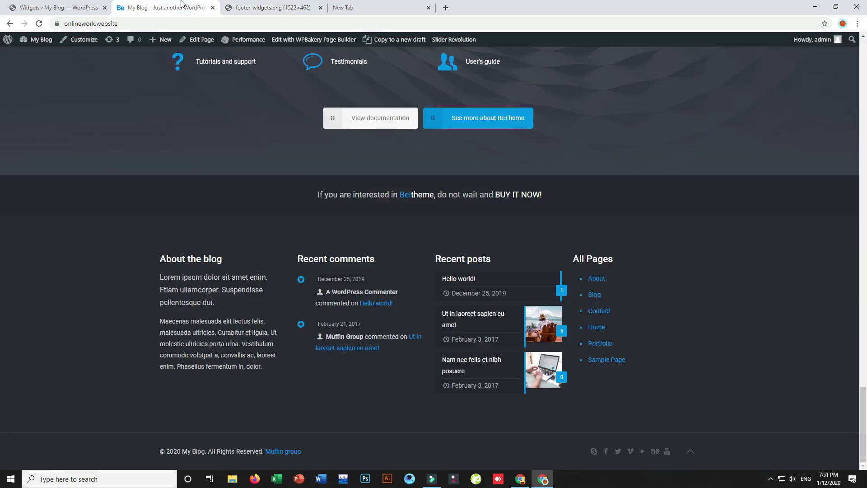
click(75, 7)
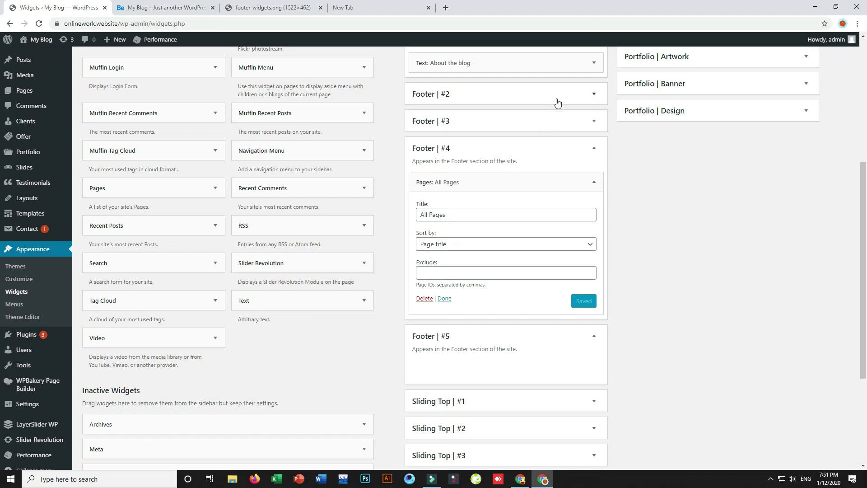
Expand the Footer #3 and Footer #2 areas and the "About the blog" text widget in Footer #1
click(580, 125)
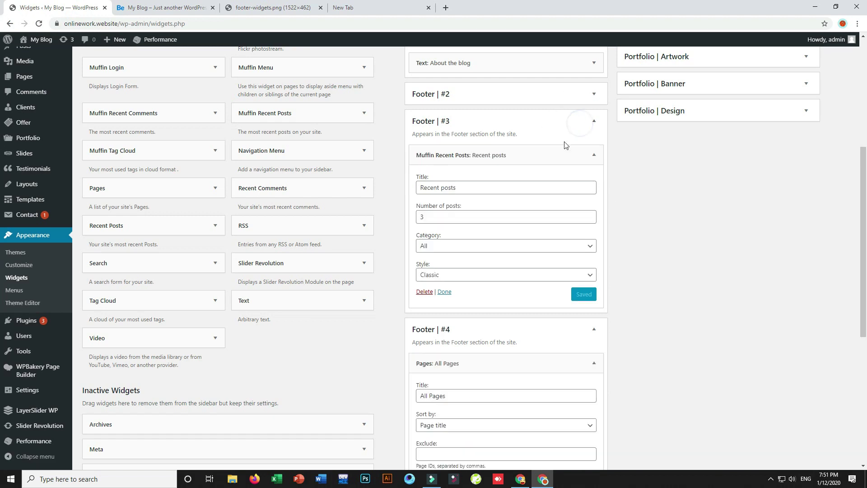
click(530, 93)
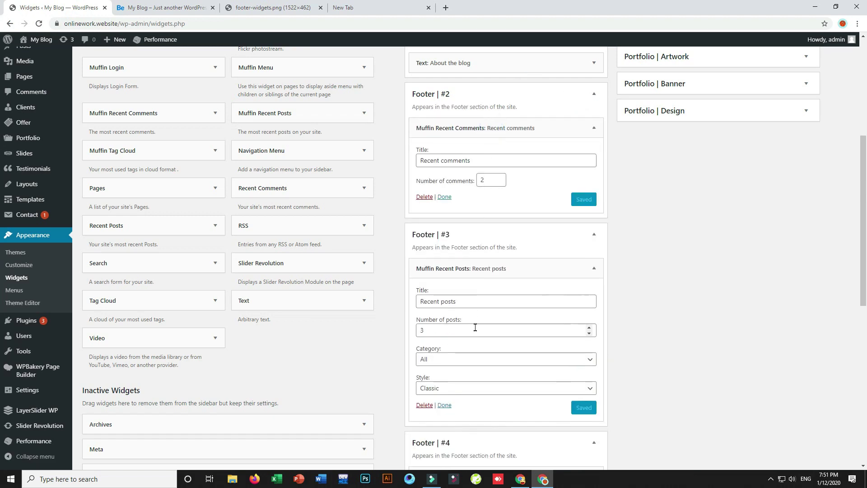
scroll(475, 327, up, 2)
click(510, 155)
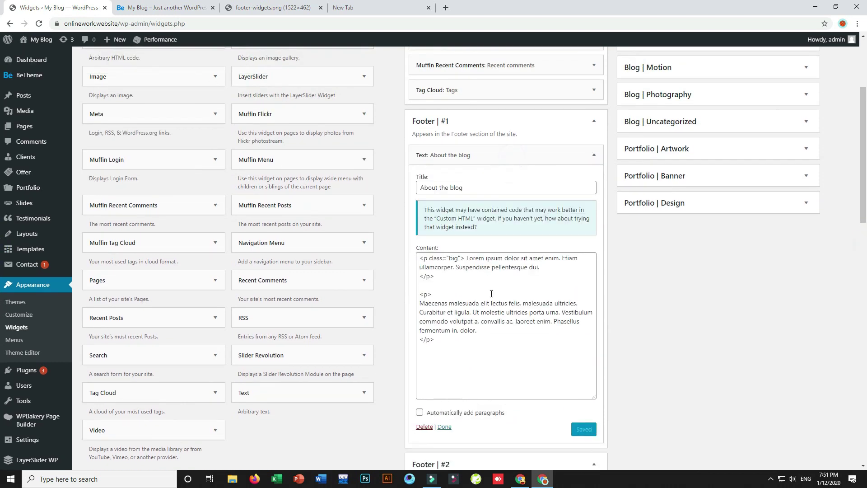
Add blank lines after the last paragraph in the content of the "About the blog" widget
click(436, 338)
key(Return)
key(Return)
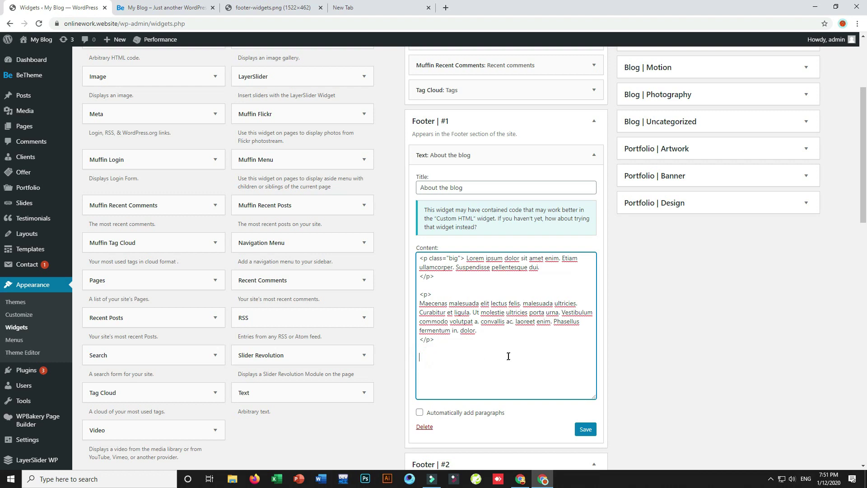
click(484, 361)
click(422, 359)
click(420, 356)
click(457, 355)
click(567, 422)
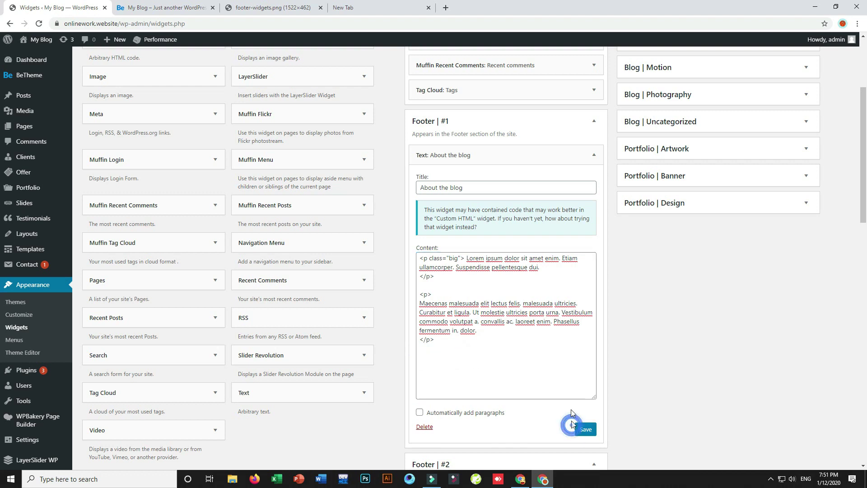
Compare the live footer's copyright and social icons with the footer-widgets.png reference image, and return to the Widgets page
click(136, 8)
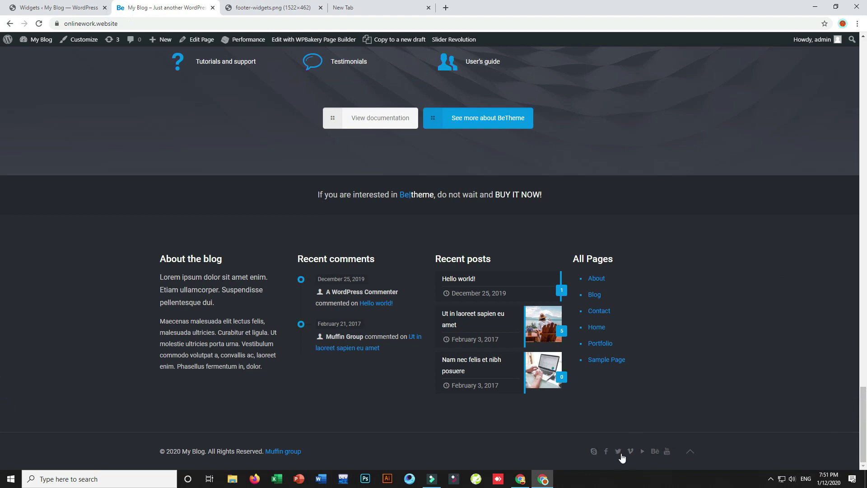
click(257, 7)
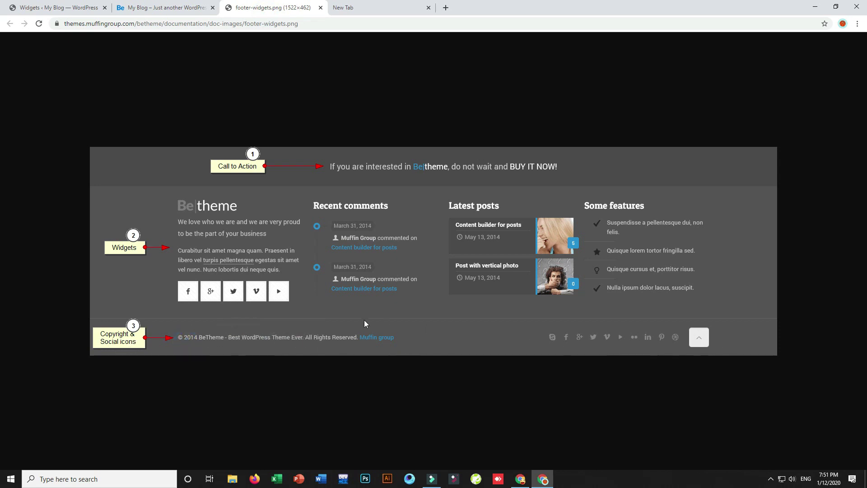
click(140, 7)
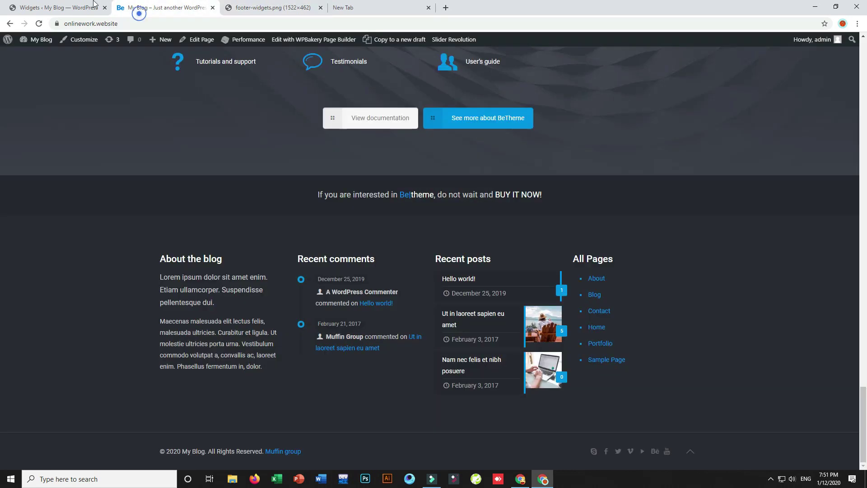
click(35, 9)
drag(863, 183, 861, 105)
click(149, 7)
click(67, 8)
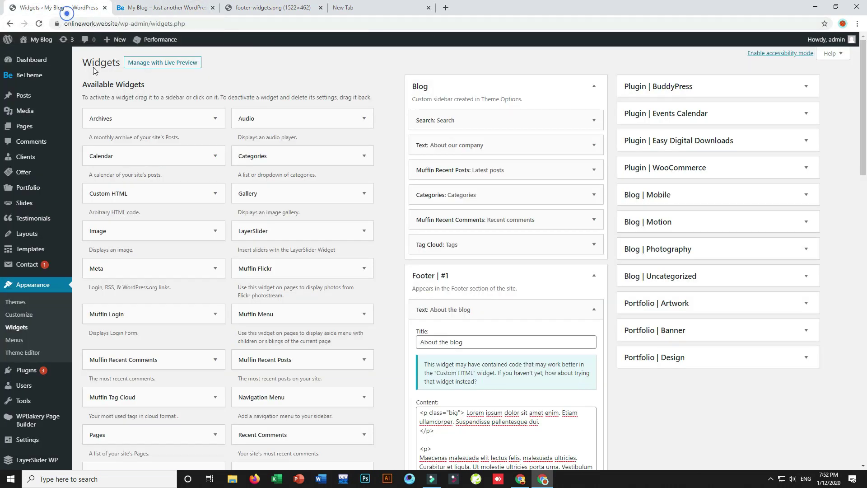
Open the Footer section of the BeTheme Theme Options and place the cursor in the Copyright field under Advanced
mouse_move(59, 77)
click(100, 115)
click(477, 74)
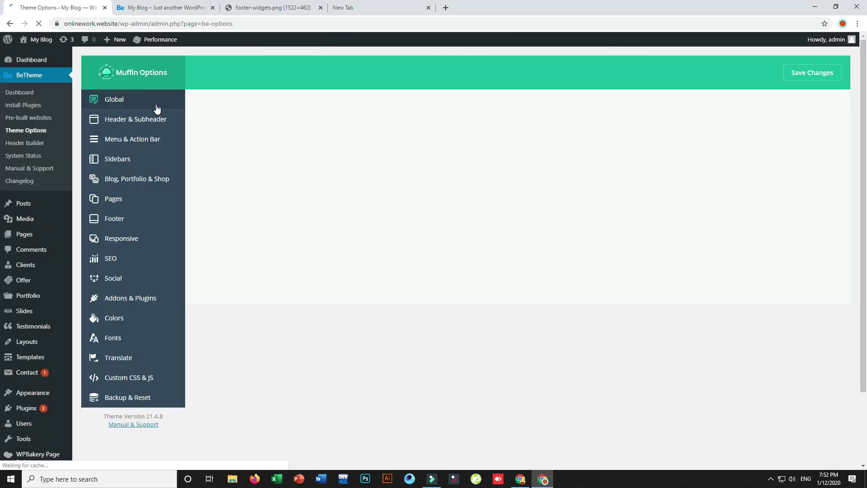
click(118, 220)
scroll(590, 265, down, 6)
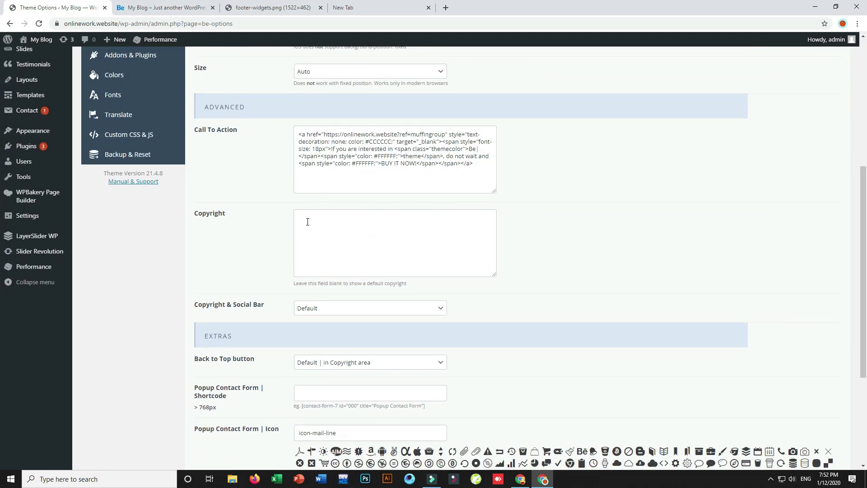
click(303, 217)
click(482, 265)
click(319, 224)
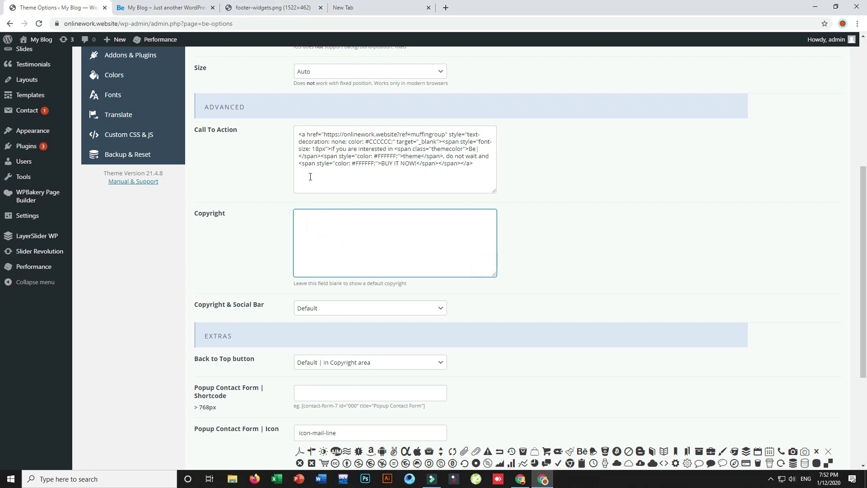
Examine the copyright text and its Muffin group link in the live site's footer, and return to the Theme Options
click(139, 4)
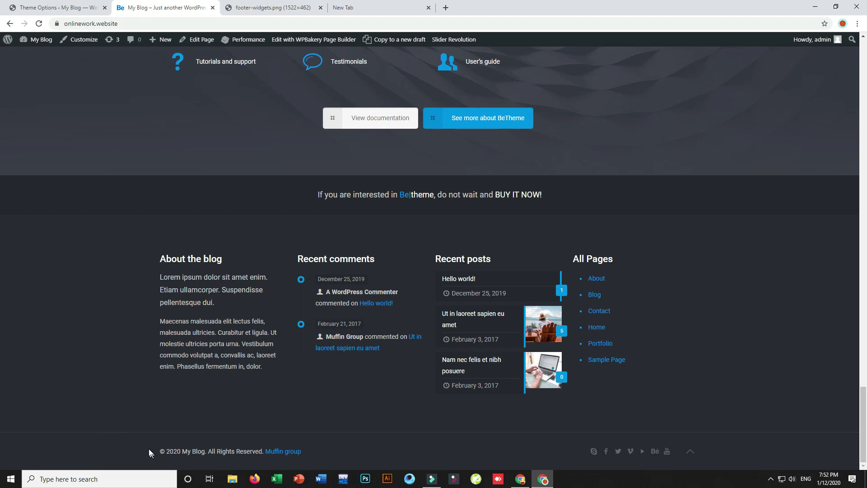
drag(147, 446, 316, 446)
click(315, 446)
drag(308, 448, 234, 455)
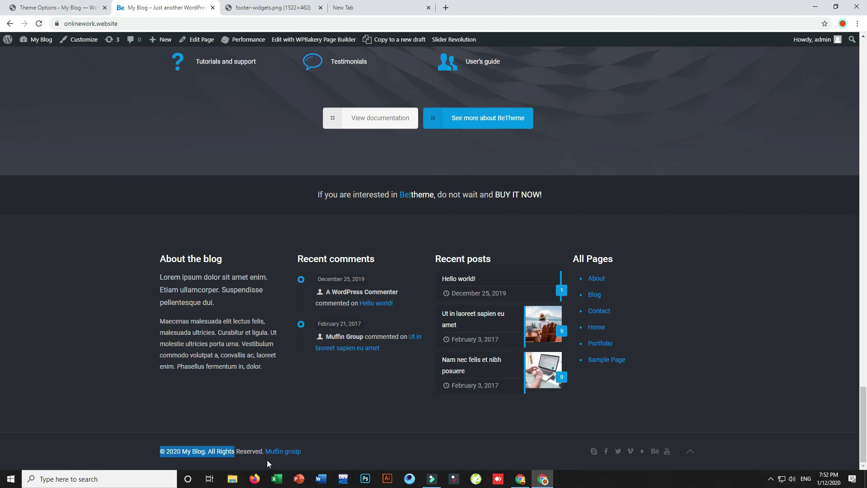
click(327, 450)
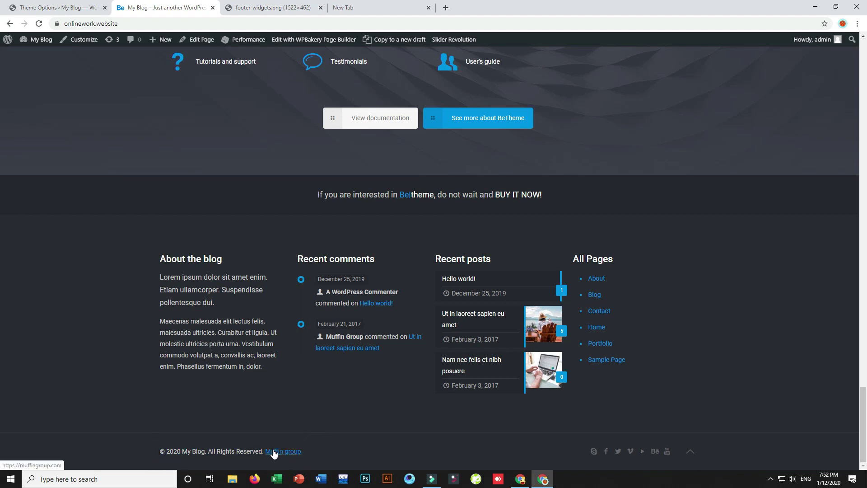
drag(334, 451, 167, 447)
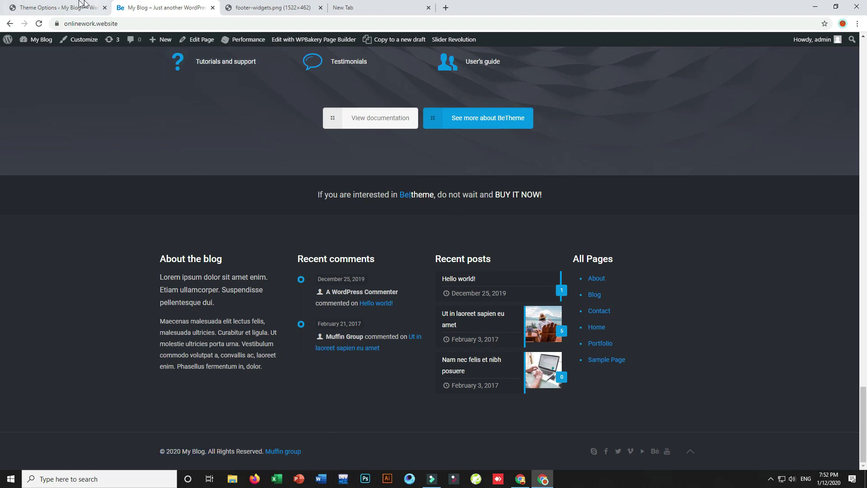
click(55, 7)
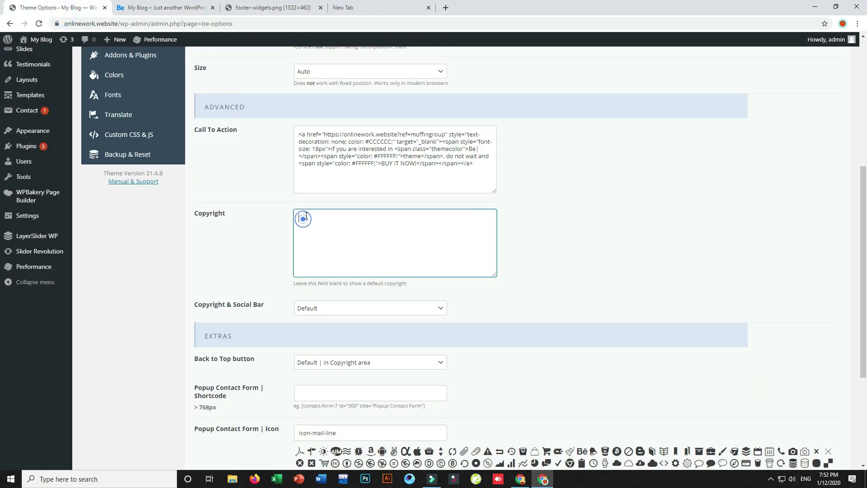
Minimize the browser windows and open the "ii" text file from the desktop in Notepad
click(822, 5)
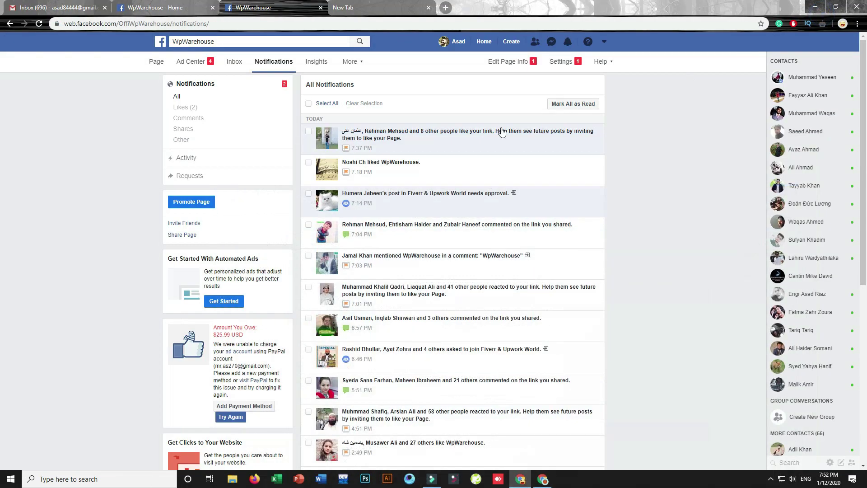
click(818, 7)
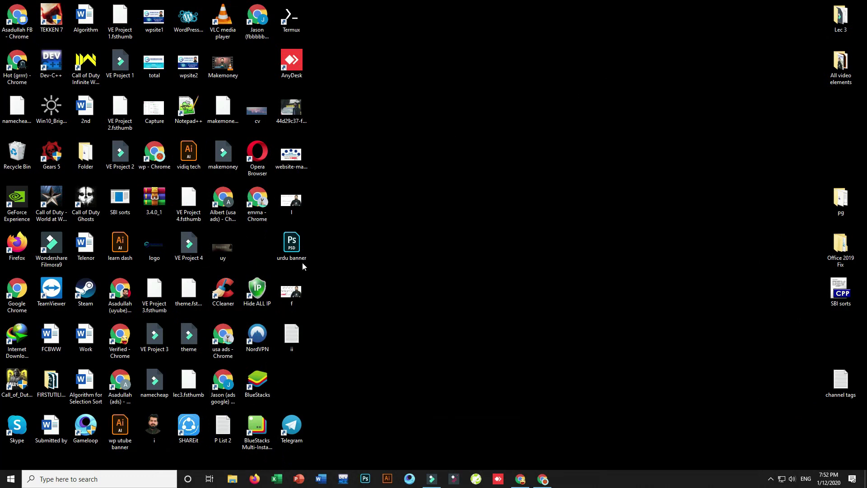
double_click(290, 339)
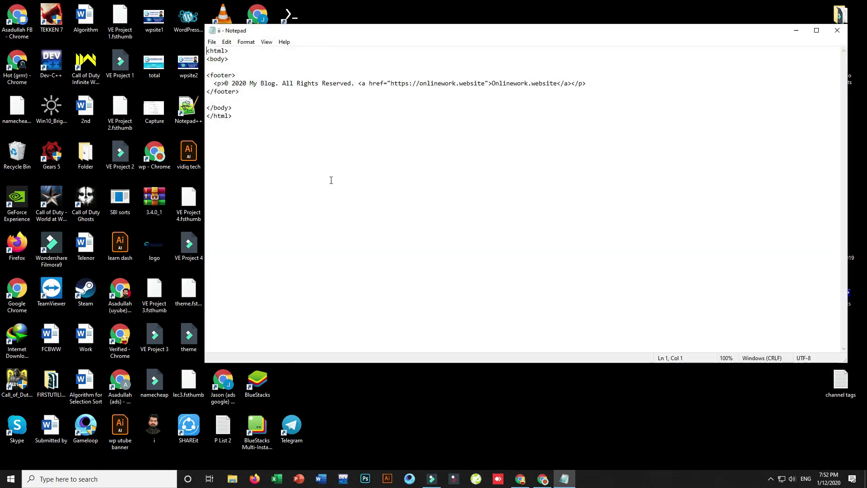
Copy the whole footer HTML from the Notepad file into the Copyright field of the Theme Options and save the changes
key(ctrl+a)
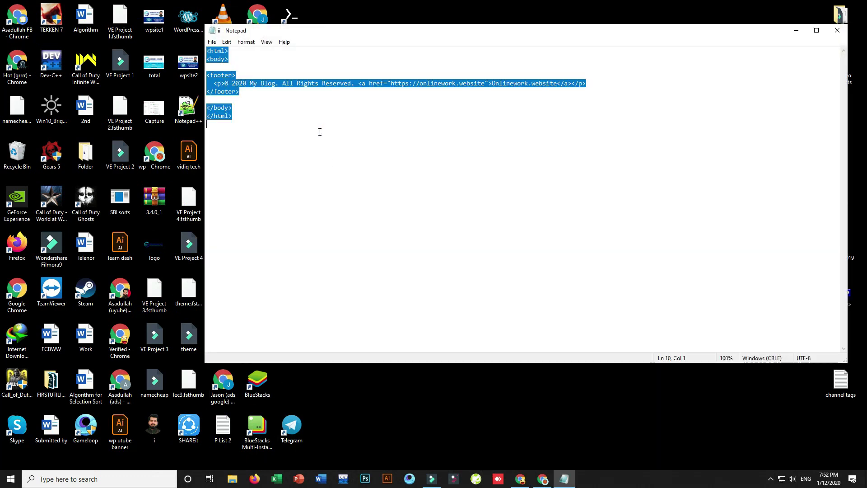
click(520, 479)
click(542, 478)
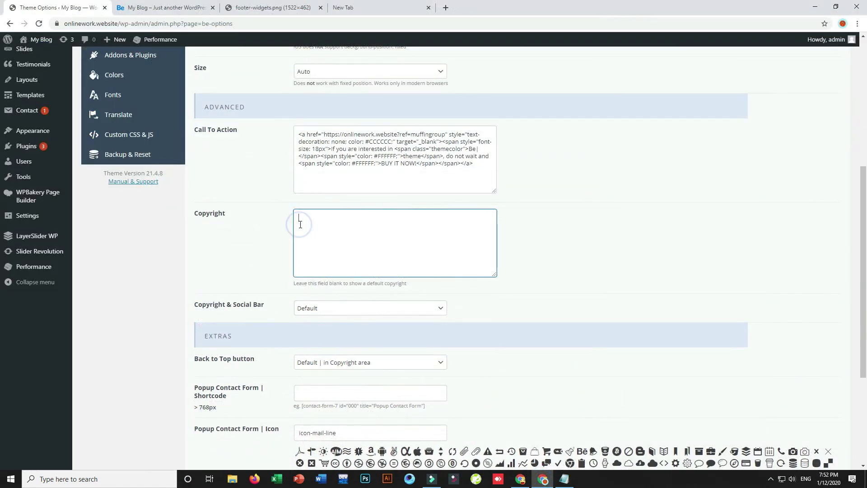
key(ctrl+v)
scroll(494, 242, up, 1)
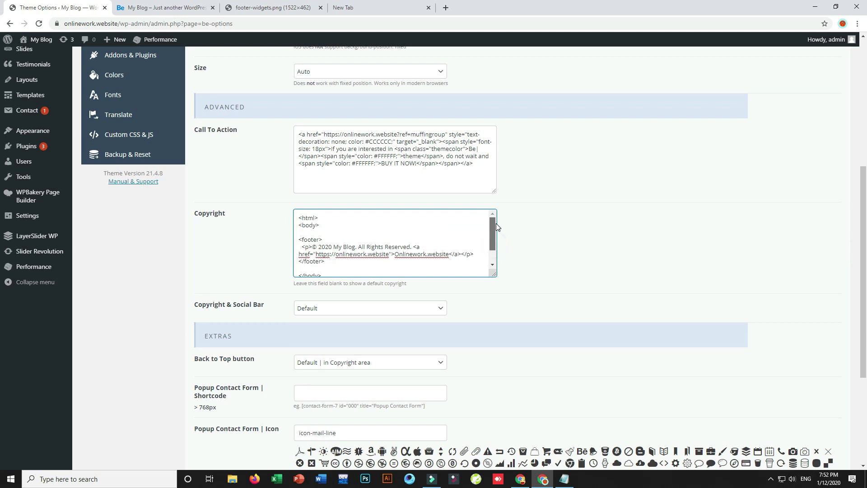
scroll(2, 400, down, 4)
click(808, 411)
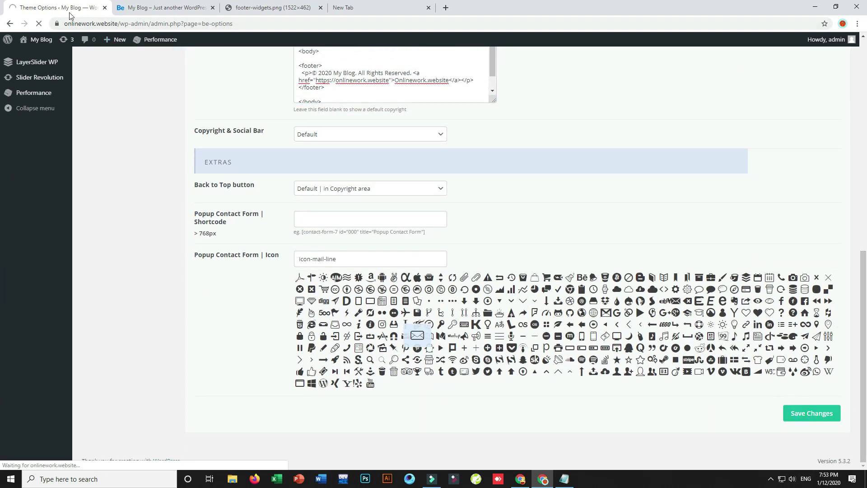
Reload the live site, check the footer copyright text, and test its Onlinework.website link in a new tab before closing that tab
click(168, 8)
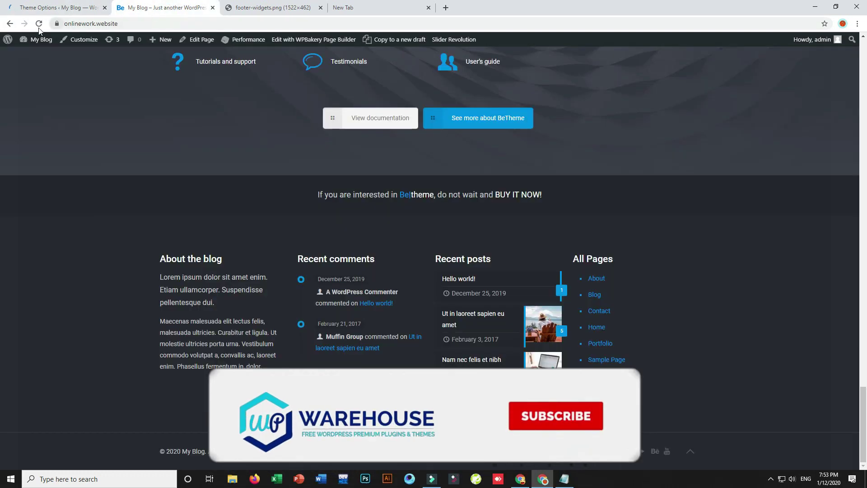
click(38, 24)
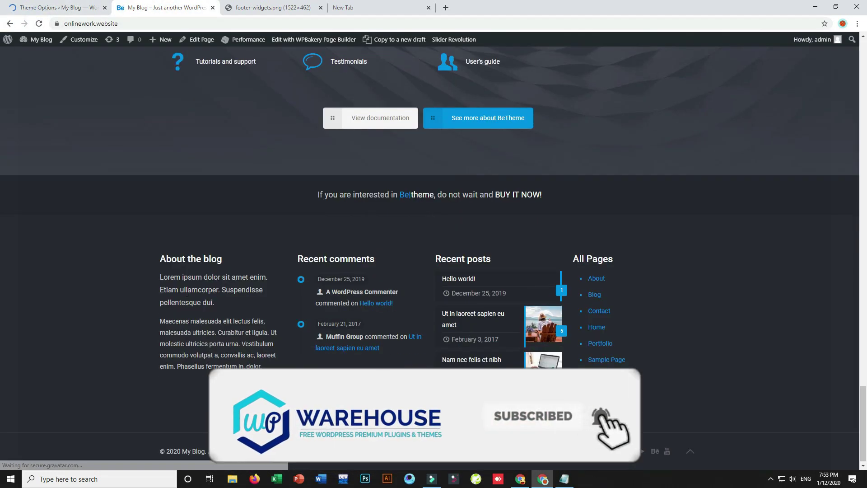
drag(182, 451, 229, 450)
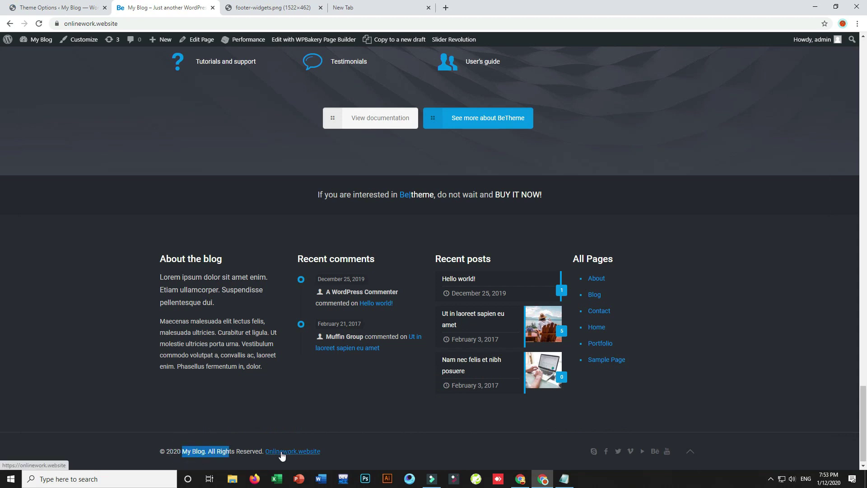
right_click(296, 455)
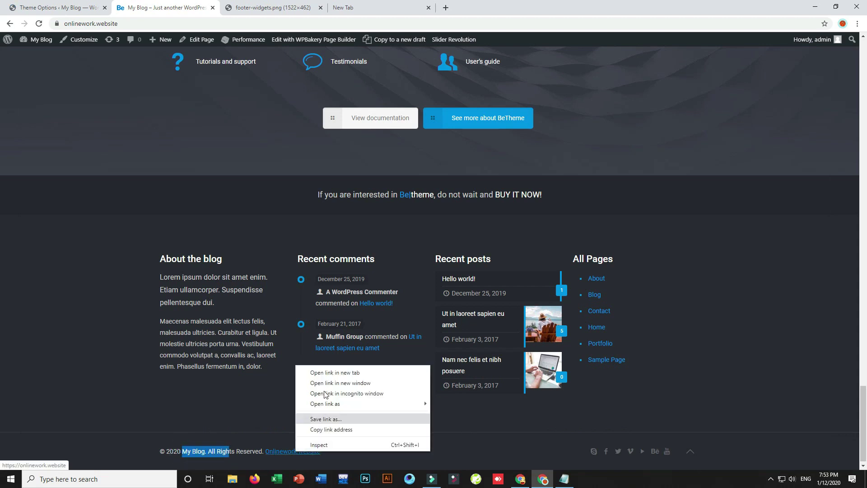
click(319, 371)
click(181, 390)
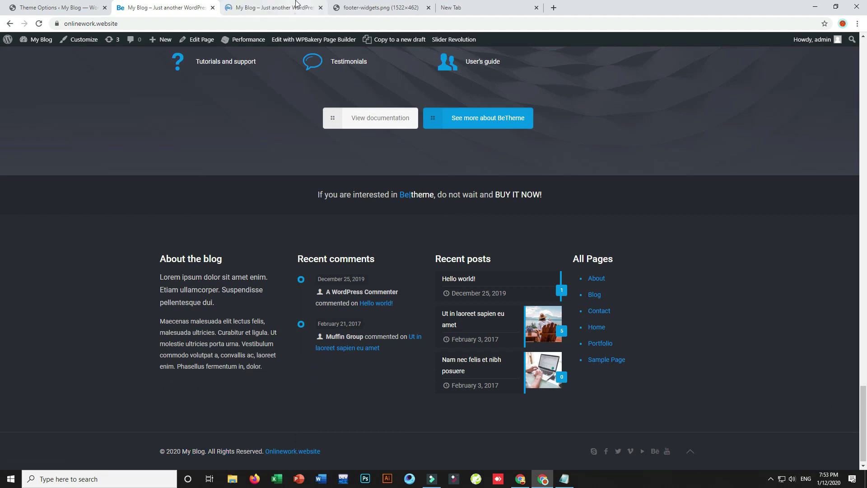
click(289, 7)
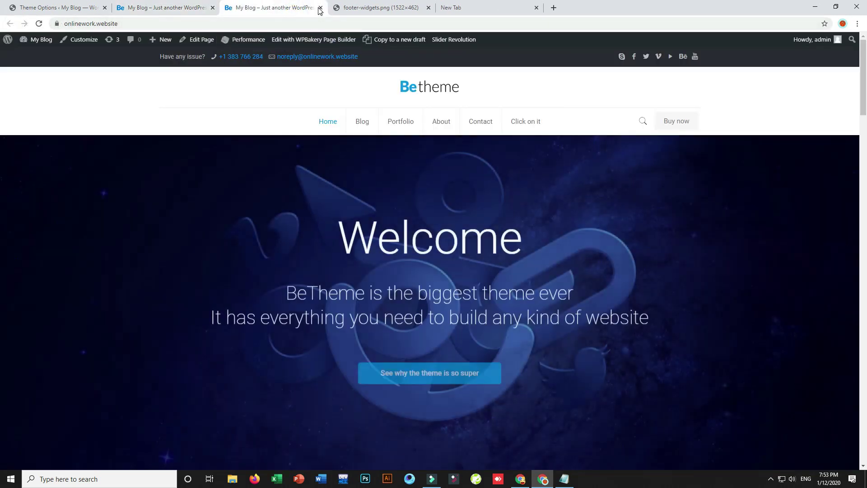
click(321, 8)
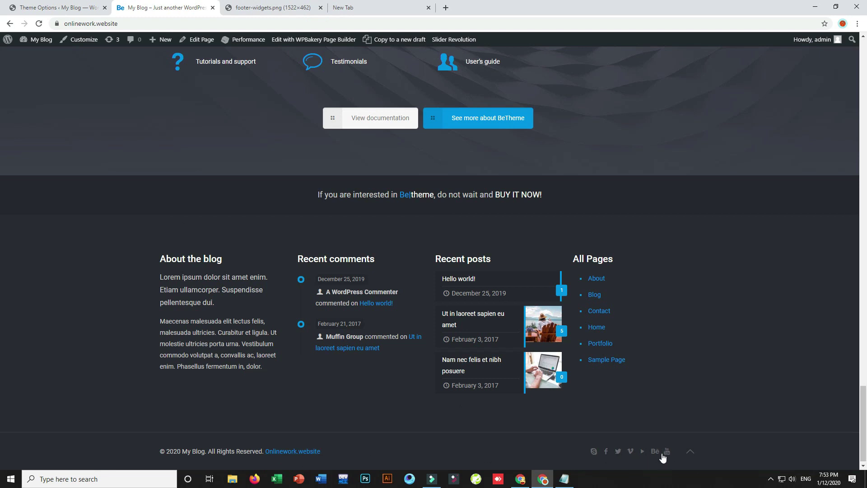
Compare the social icons in the live site's header and footer, and open the Social section of the Theme Options
drag(866, 419, 771, 26)
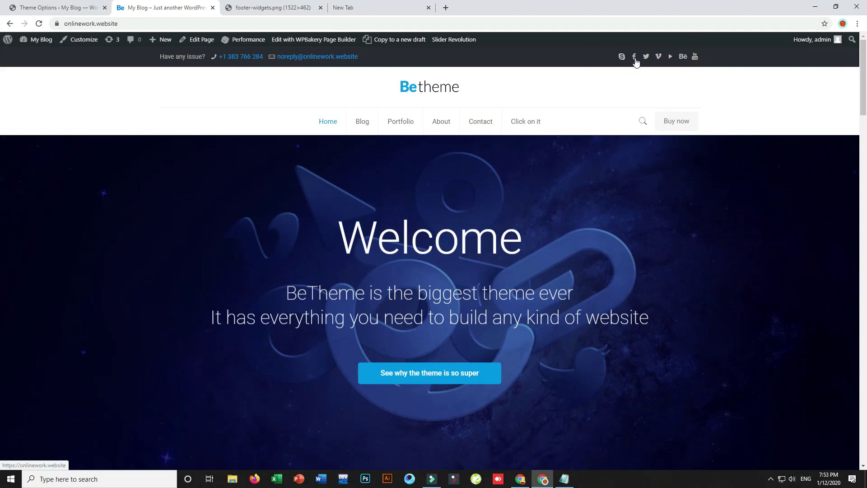
scroll(837, 78, down, 20)
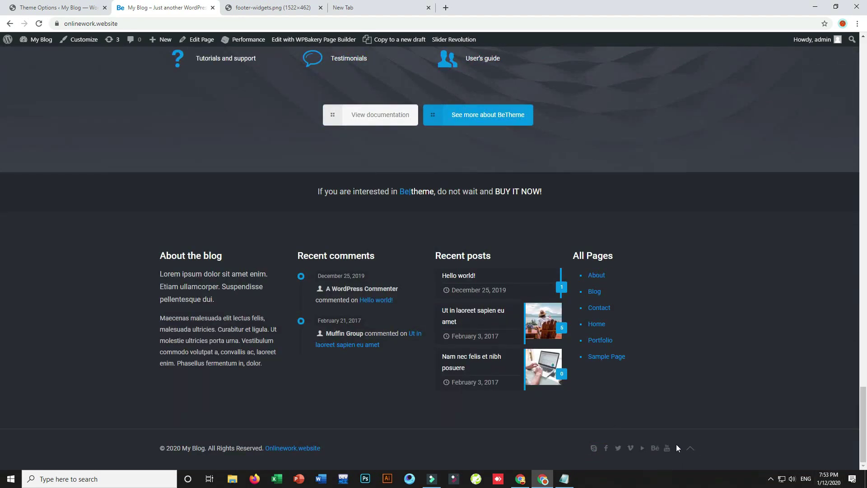
click(56, 8)
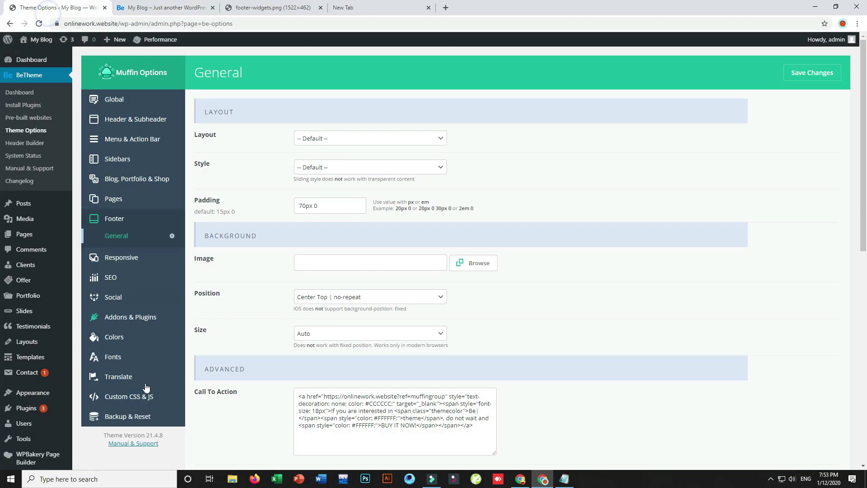
click(113, 298)
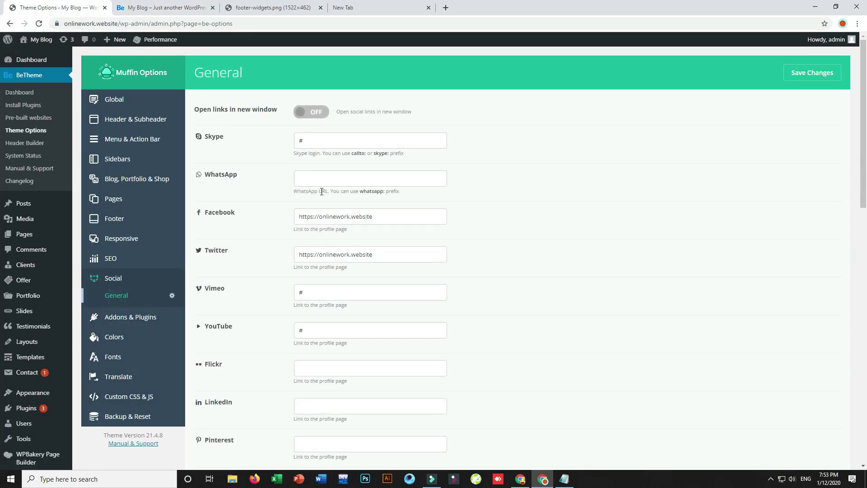
Compare the footer-widgets.png reference image with the live site's footer, and return to the Theme Options
click(246, 8)
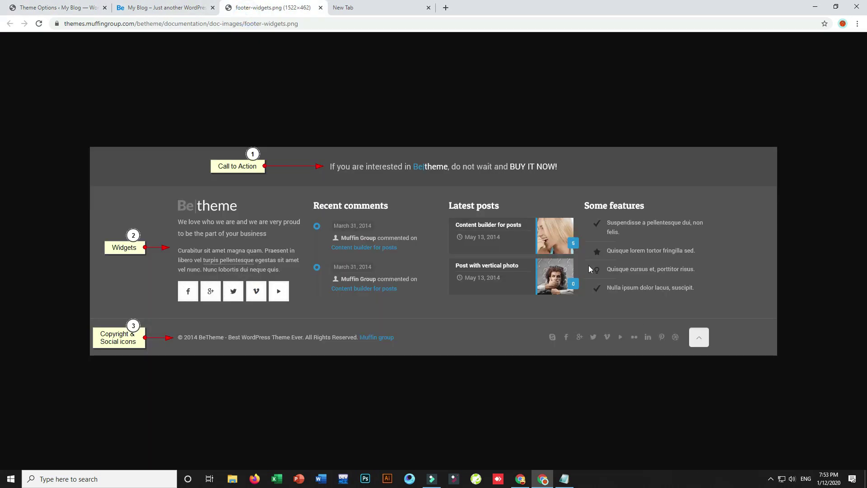
click(50, 8)
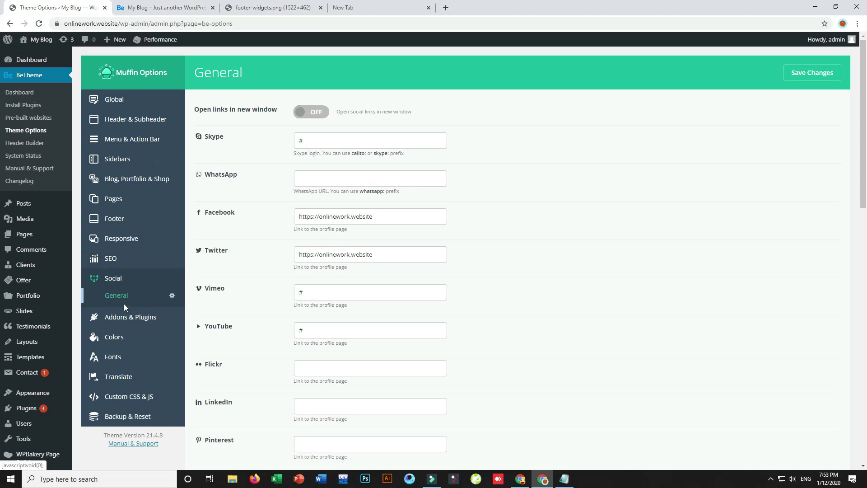
click(253, 8)
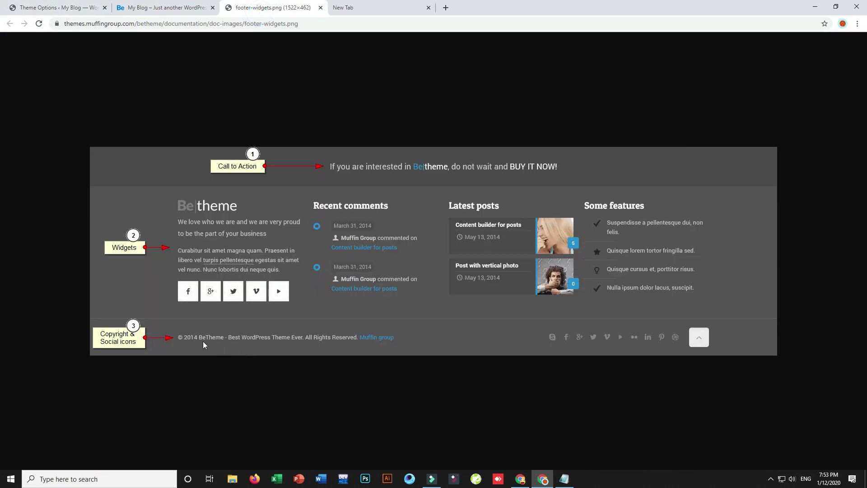
click(152, 8)
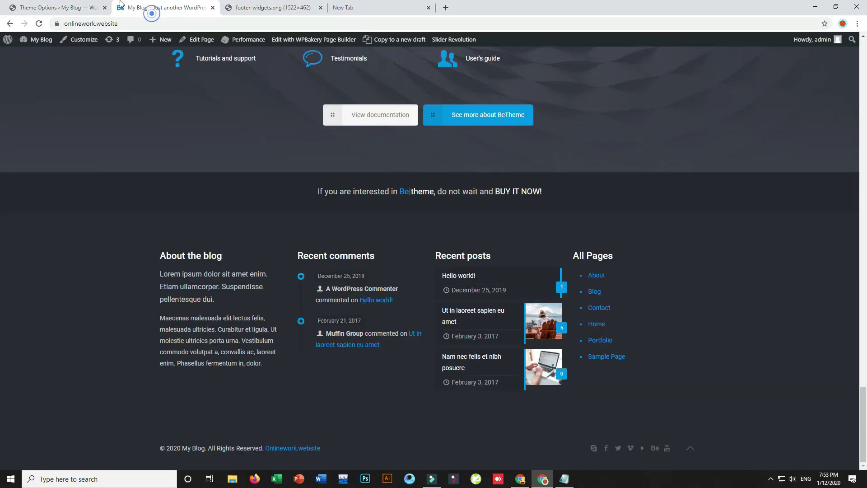
click(75, 8)
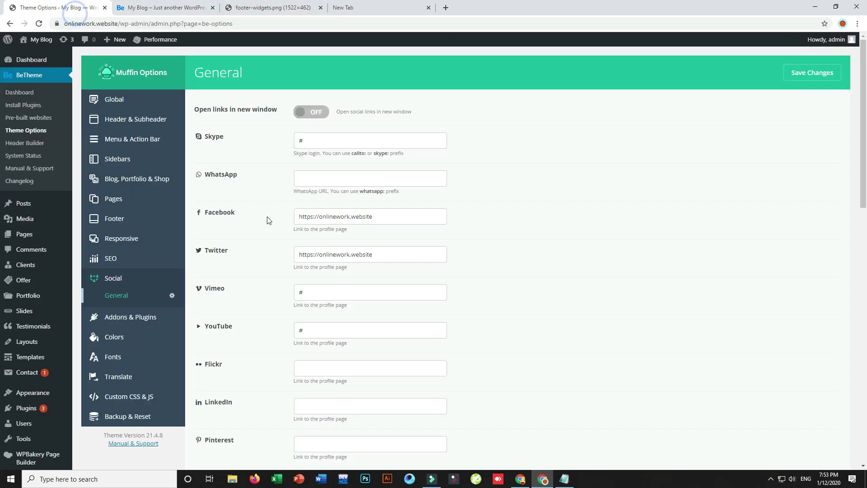
Open the Footer section of the Theme Options and change "My Blog" to "My Website" in the Copyright code
click(114, 218)
scroll(743, 208, down, 7)
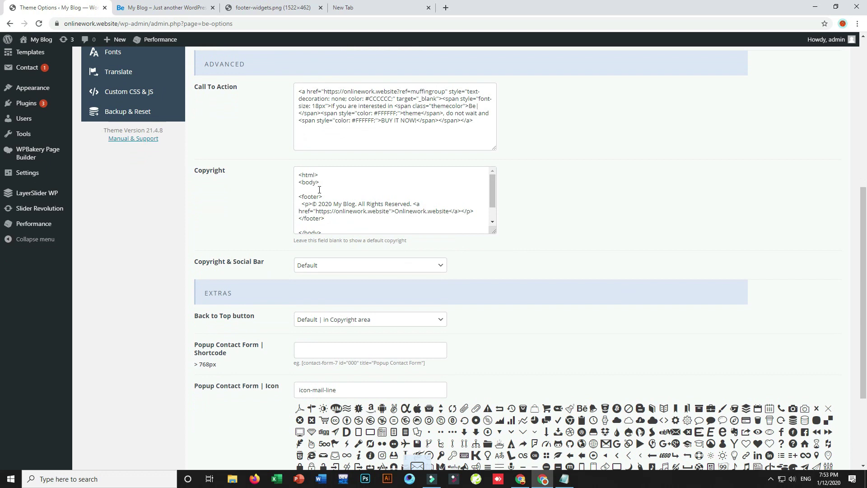
drag(312, 207, 360, 207)
click(354, 207)
key(BackSpace)
key(BackSpace)
key(BackSpace)
key(BackSpace)
text(Website)
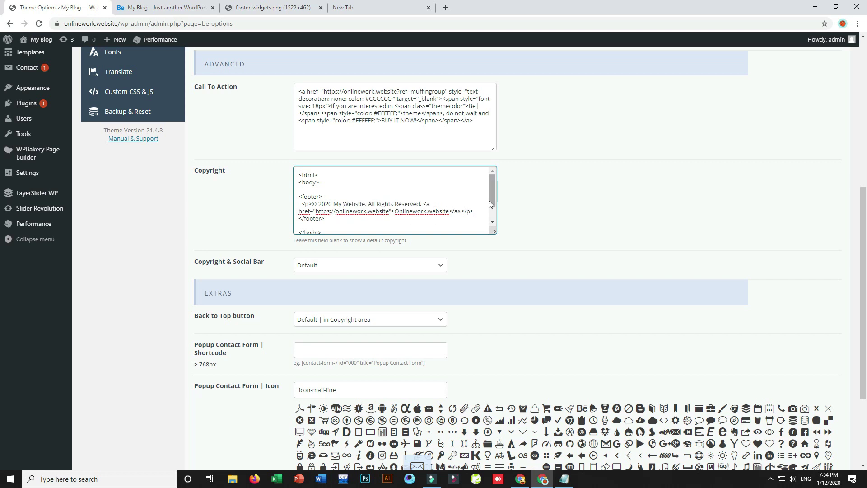
scroll(332, 194, down, 1)
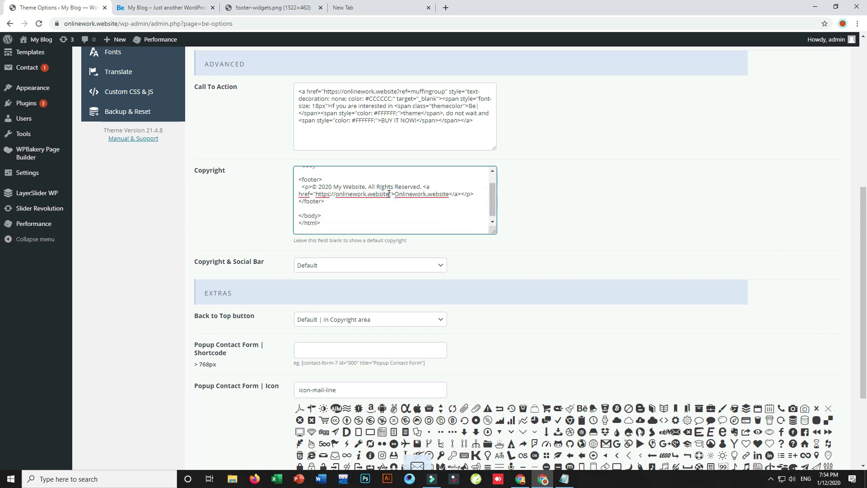
drag(378, 195, 314, 195)
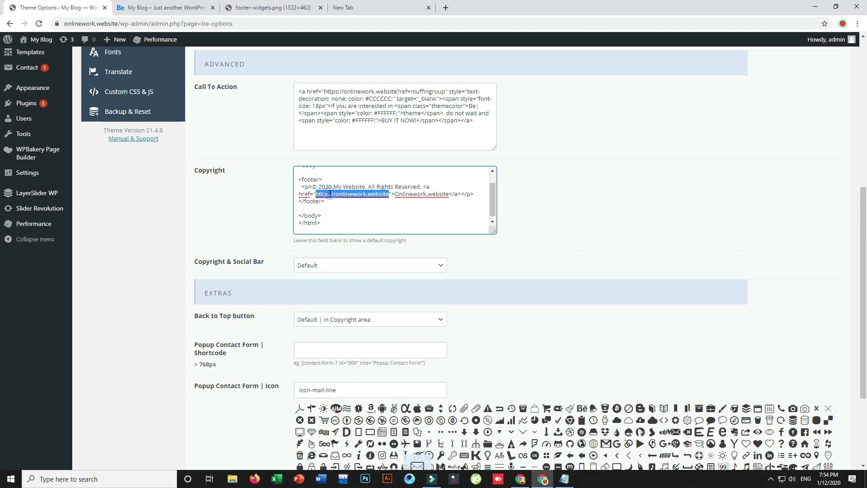
click(316, 195)
drag(316, 194, 327, 197)
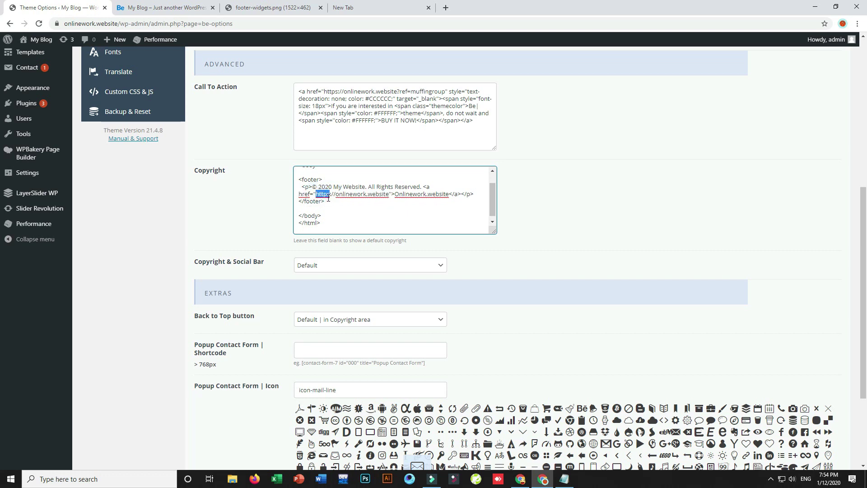
drag(323, 197, 387, 194)
click(316, 195)
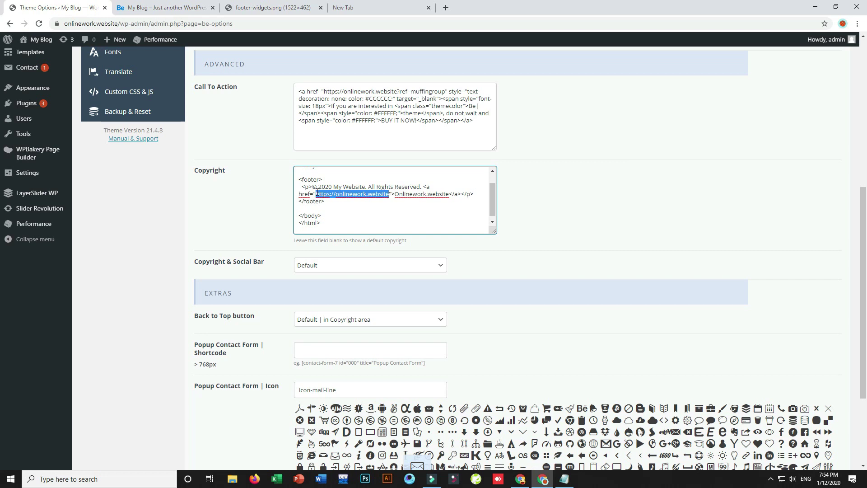
Shorten the link text in the Copyright code to "Onlinework" and save the changes
click(401, 193)
drag(425, 193, 450, 194)
key(BackSpace)
click(419, 195)
click(407, 189)
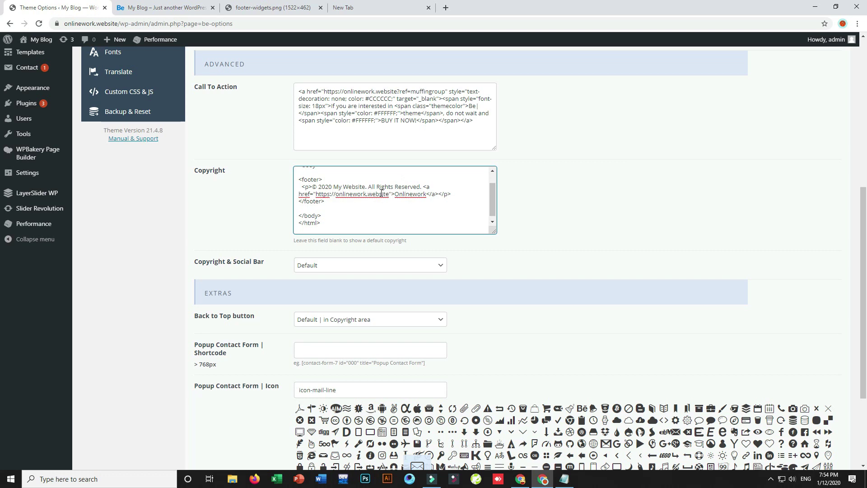
scroll(492, 195, up, 1)
scroll(407, 206, down, 1)
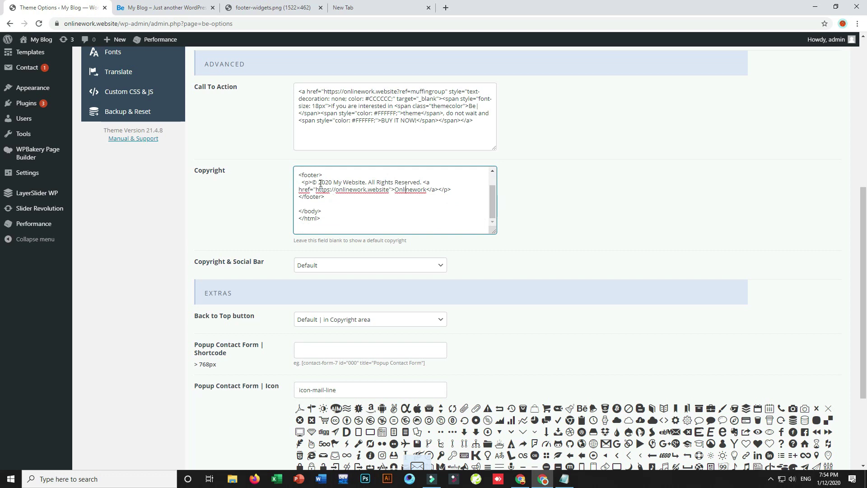
drag(862, 212, 863, 275)
click(808, 411)
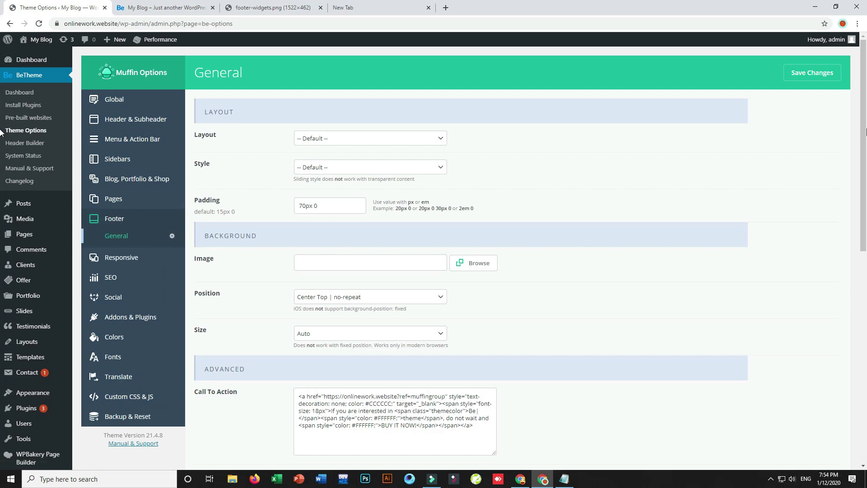
Review the saved copyright line and its link code in the Footer section's Copyright field
scroll(1, 145, down, 7)
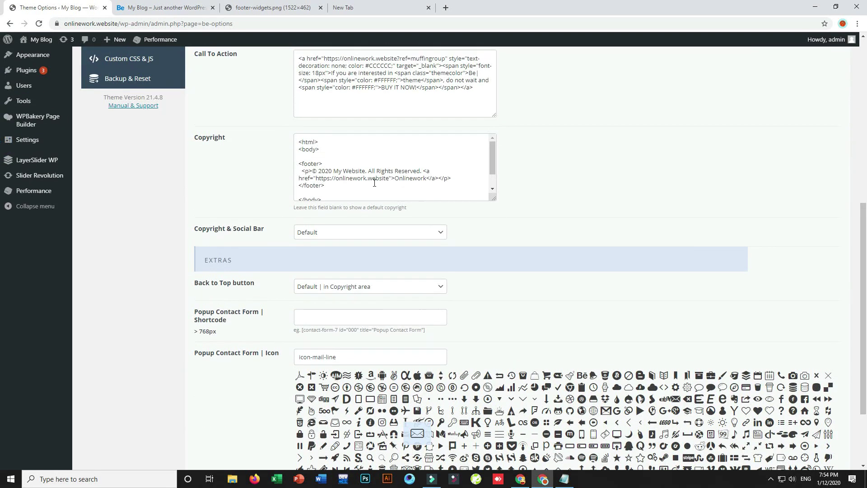
drag(312, 172, 410, 177)
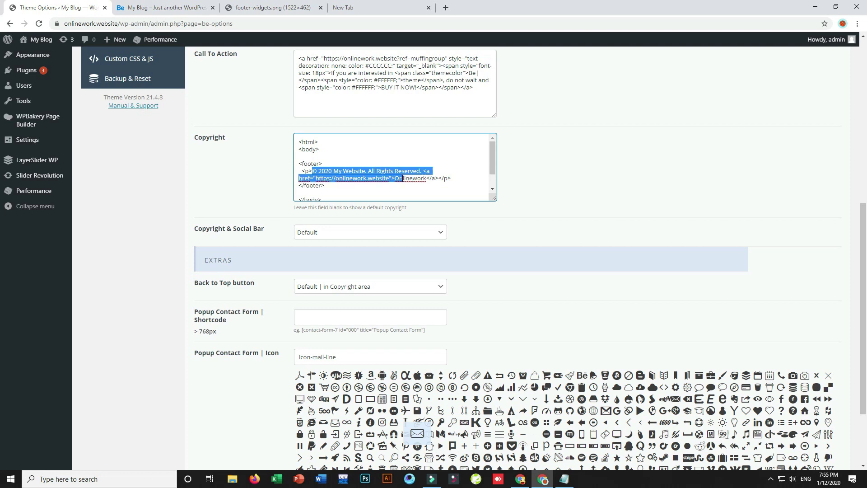
scroll(1, 94, up, 7)
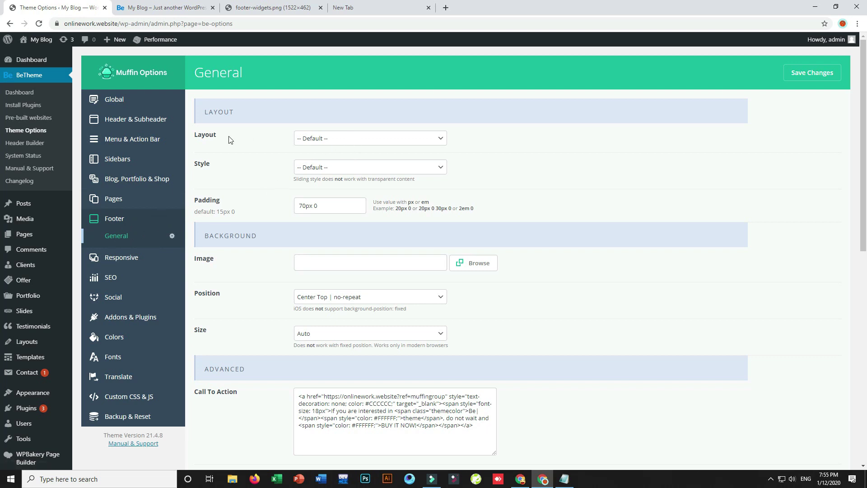
View the available footer Layout options, and examine the widget columns in the live site's footer
click(339, 139)
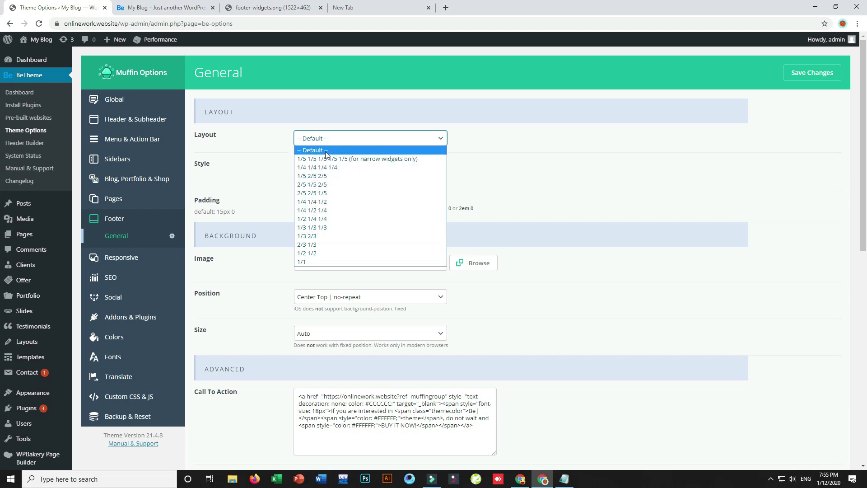
click(295, 136)
click(181, 7)
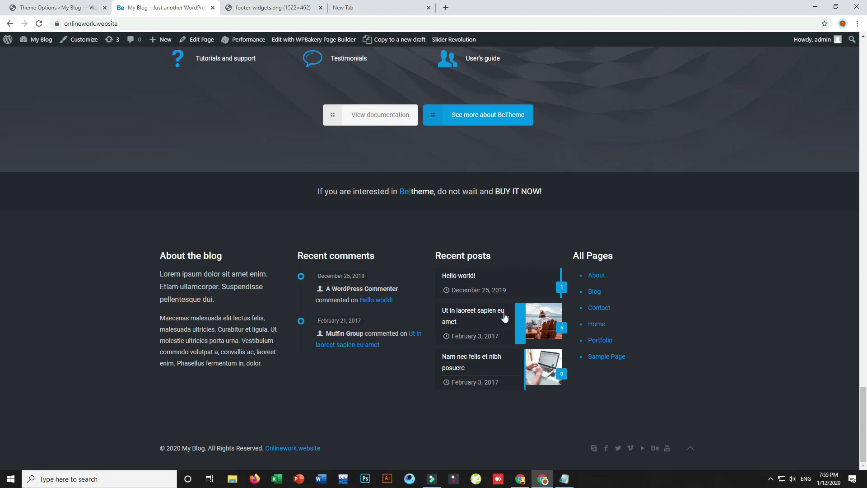
drag(136, 242, 733, 402)
click(733, 402)
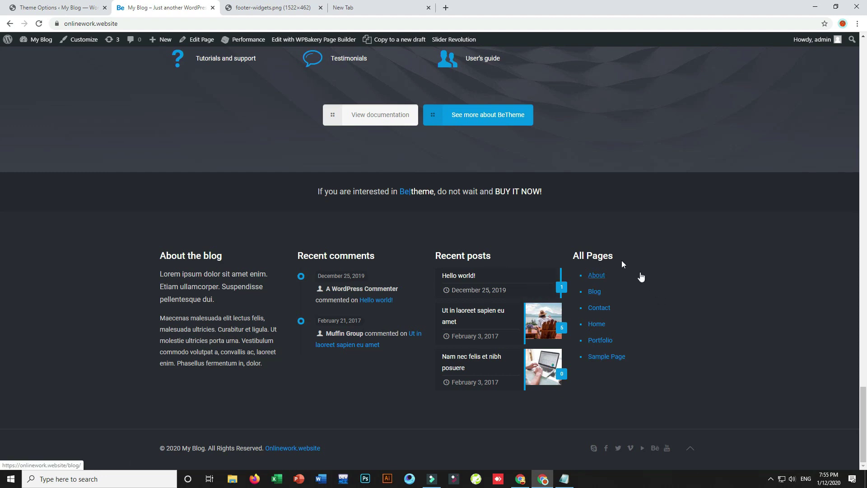
Compare the live footer's All Pages widget column with the footer-widgets.png reference image, and return to the Theme Options
drag(740, 255, 757, 394)
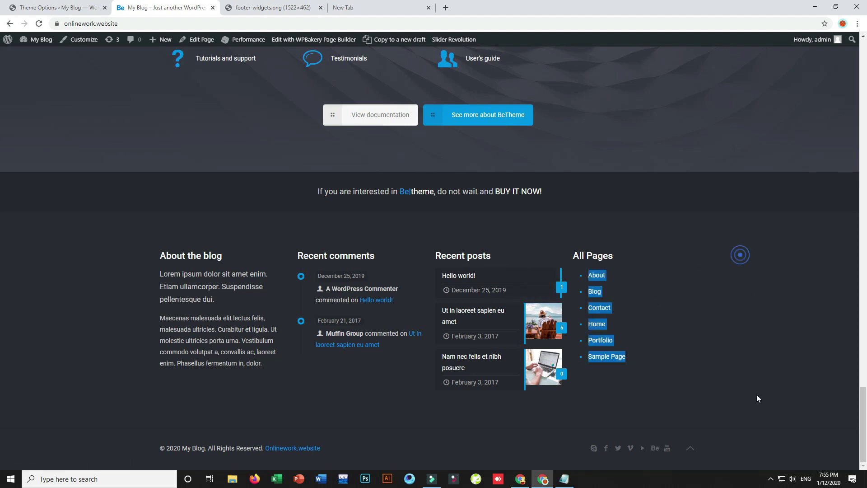
click(738, 339)
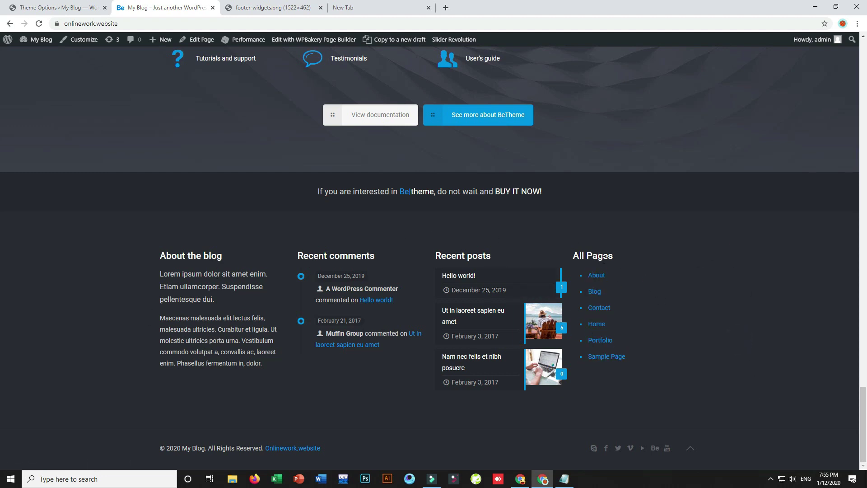
click(273, 6)
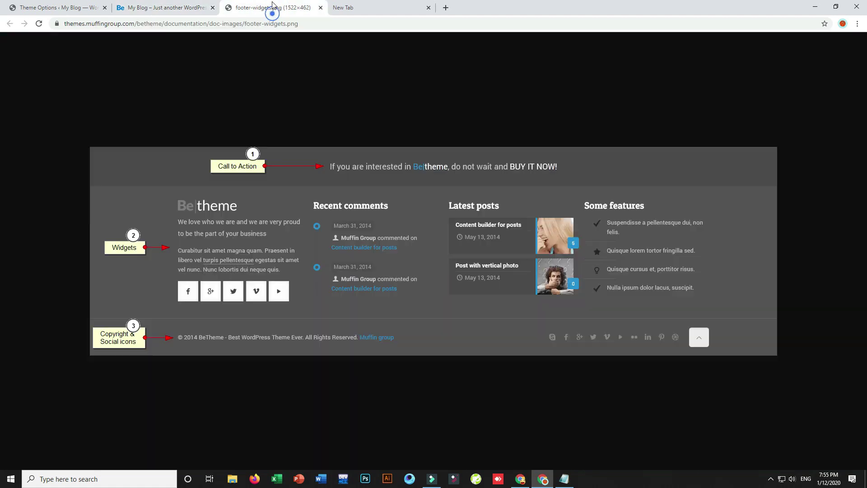
click(176, 8)
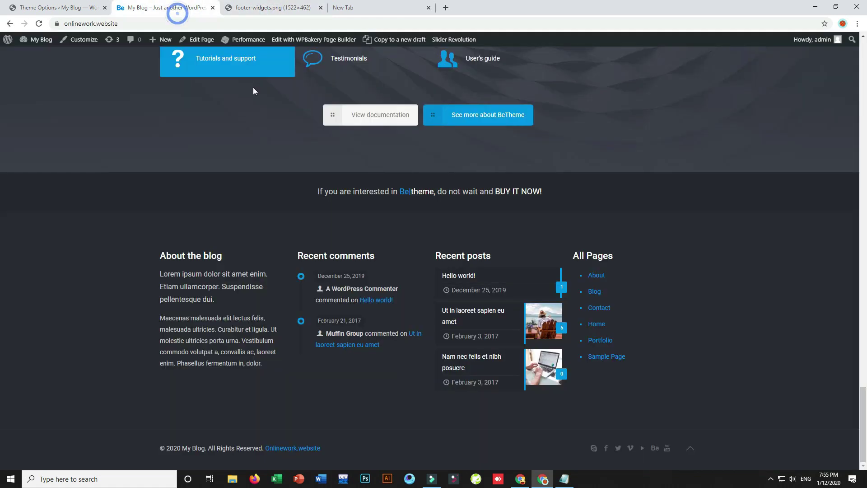
click(86, 10)
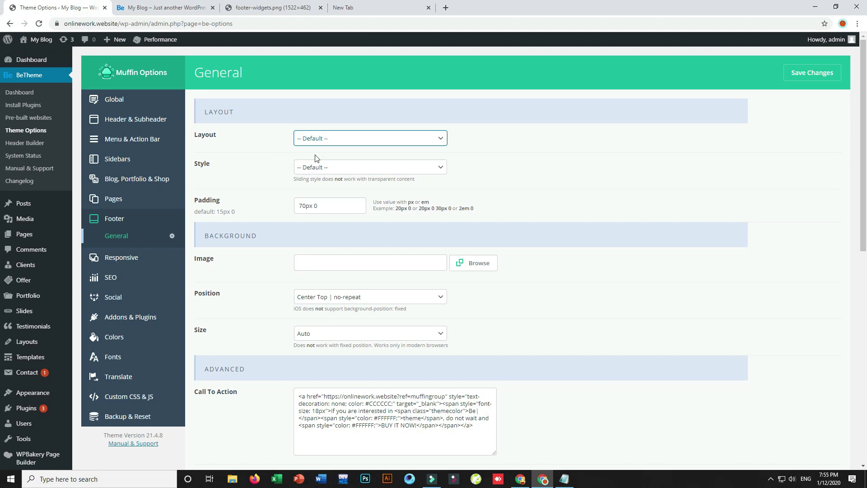
View the footer Style options and examine how the live homepage's footer sits below the page content
click(326, 169)
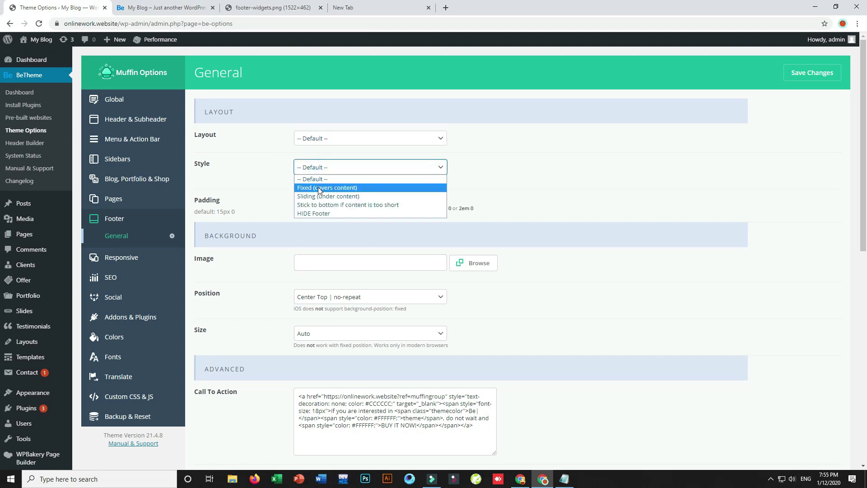
click(167, 8)
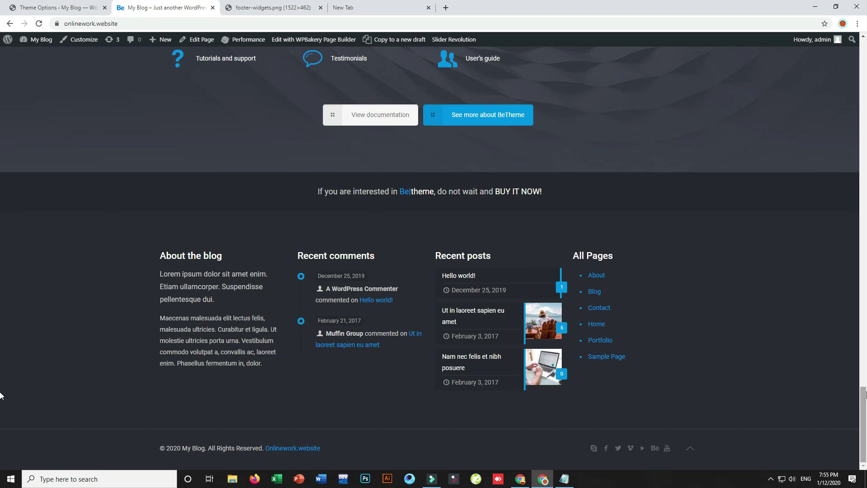
scroll(2, 384, up, 15)
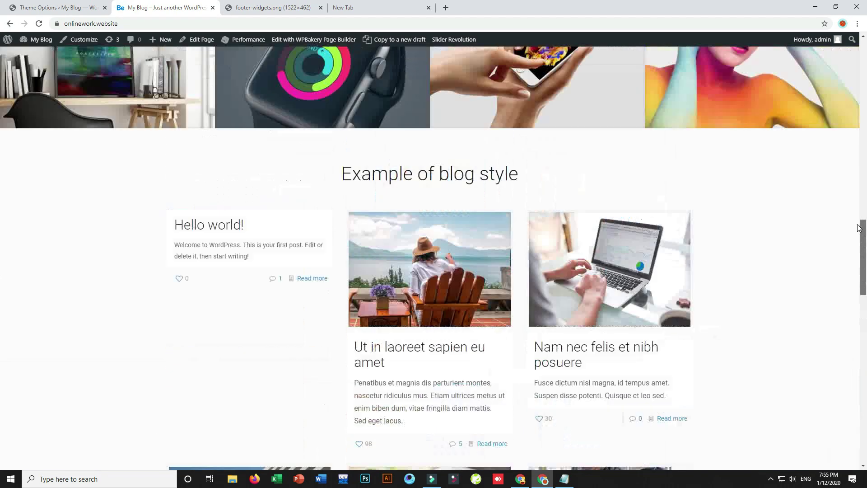
drag(857, 224, 865, 429)
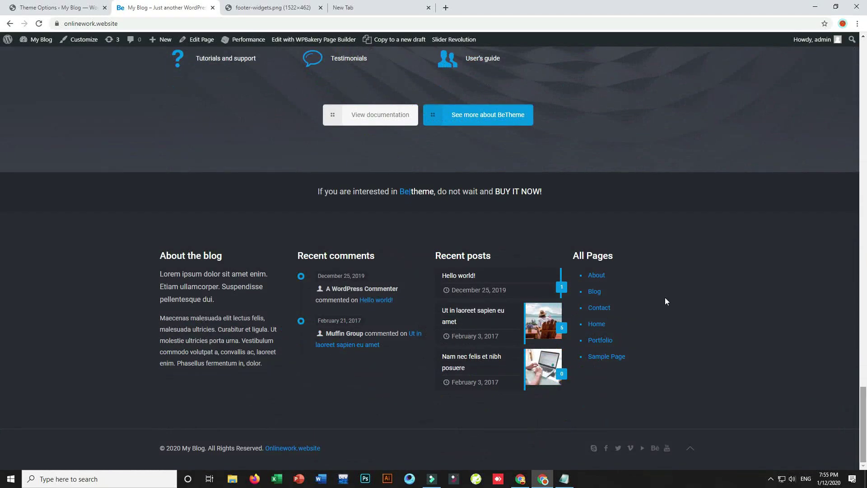
Review the Style options from Fixed (covers content) to HIDE Footer alongside the live footer, keeping the Style at Default
click(75, 5)
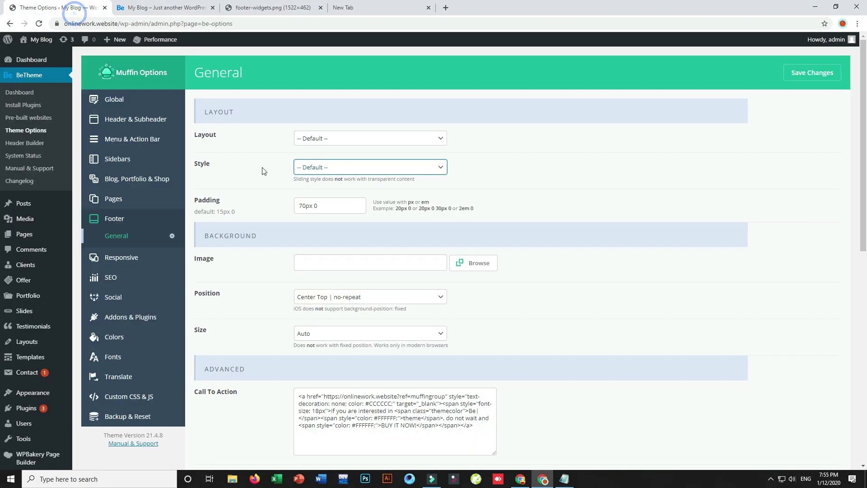
click(325, 167)
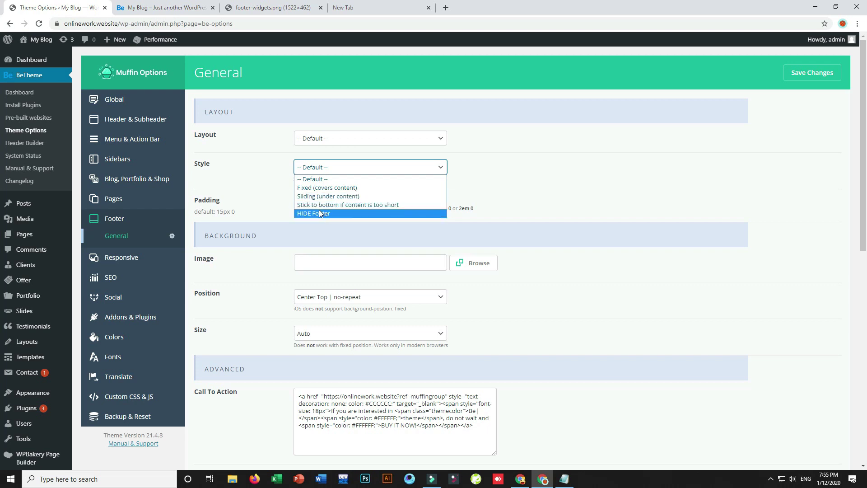
click(355, 208)
click(181, 13)
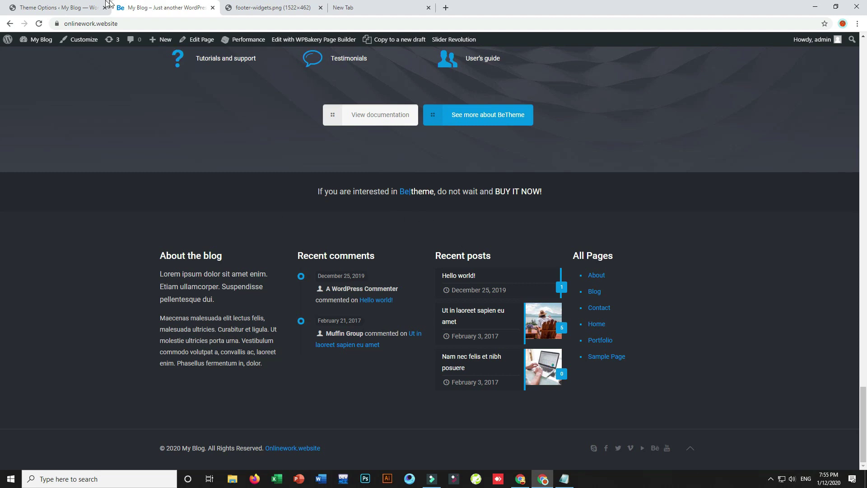
click(58, 7)
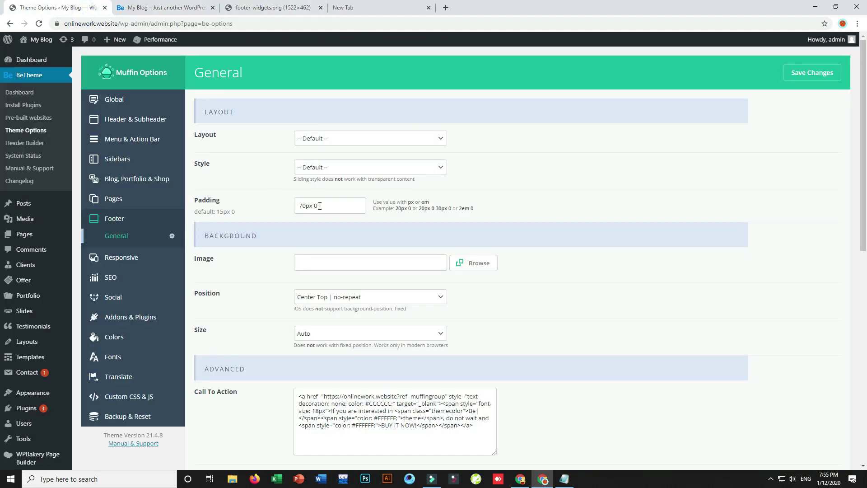
click(355, 168)
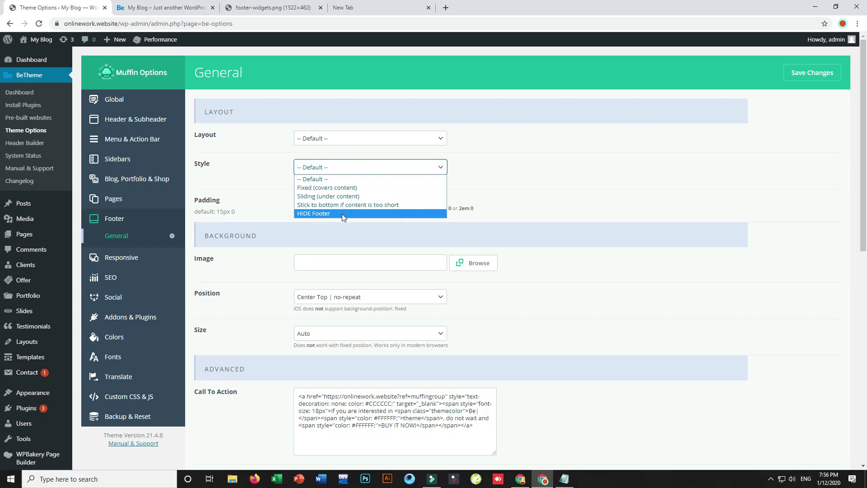
click(171, 8)
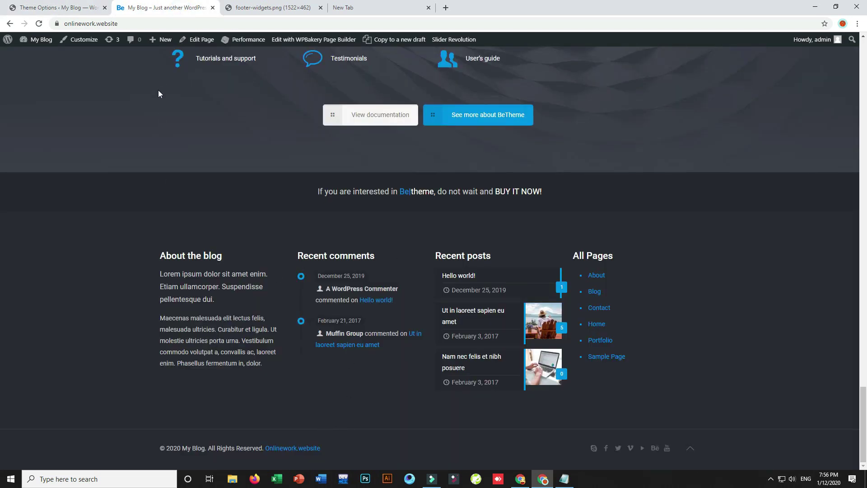
click(77, 5)
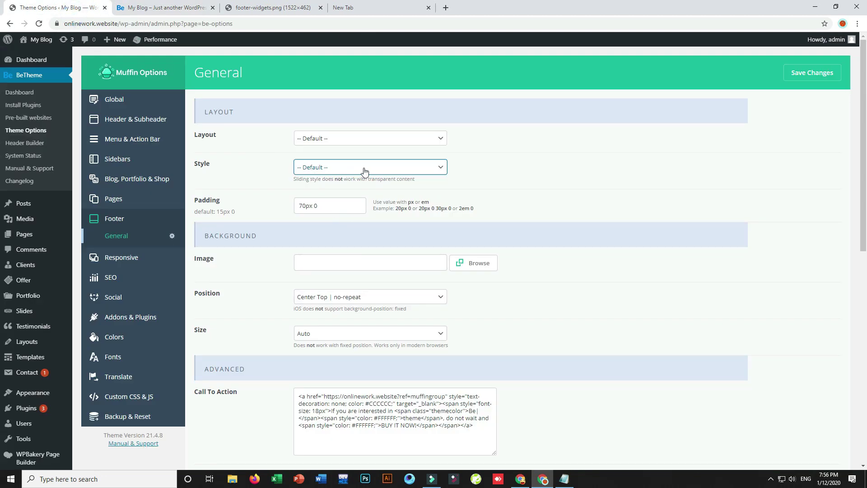
click(469, 172)
Find the footer's Padding setting and examine the spacing around the widget columns in the live footer
drag(865, 187, 845, 235)
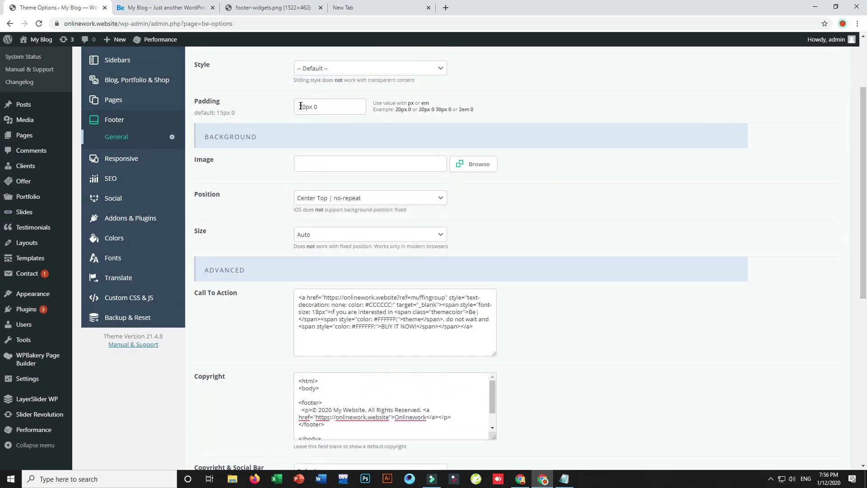
click(163, 7)
drag(281, 241, 264, 367)
click(218, 244)
drag(320, 239, 347, 389)
drag(489, 234, 440, 282)
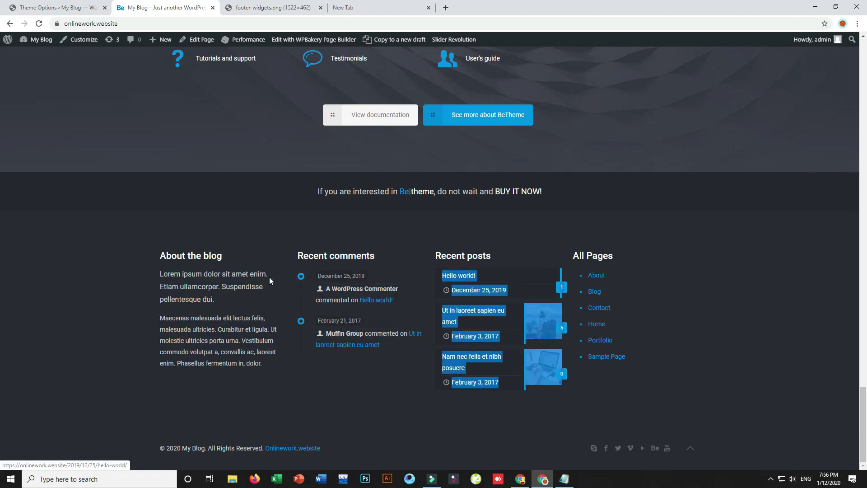
click(56, 7)
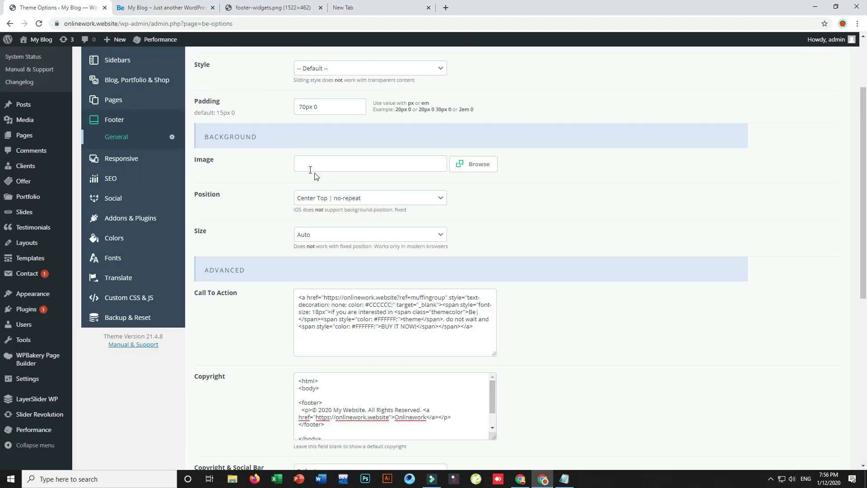
Set the footer's background Image to the first dark blue abstract picture in the Media Library
click(474, 166)
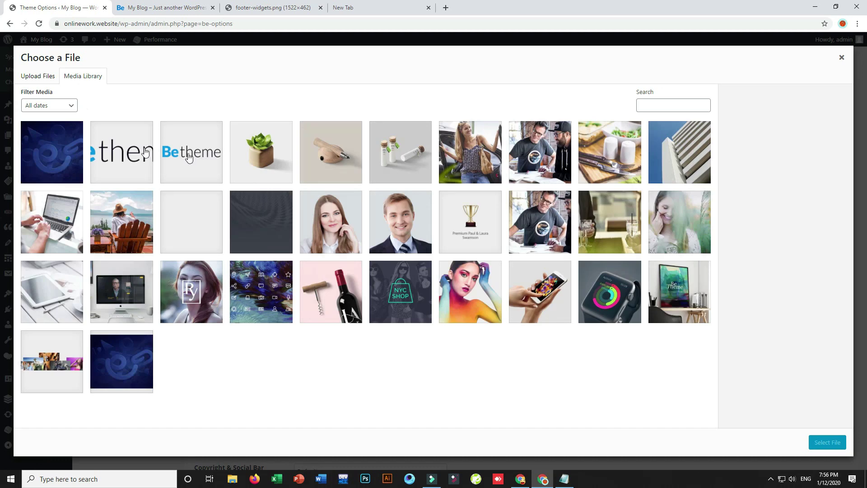
click(72, 146)
click(815, 442)
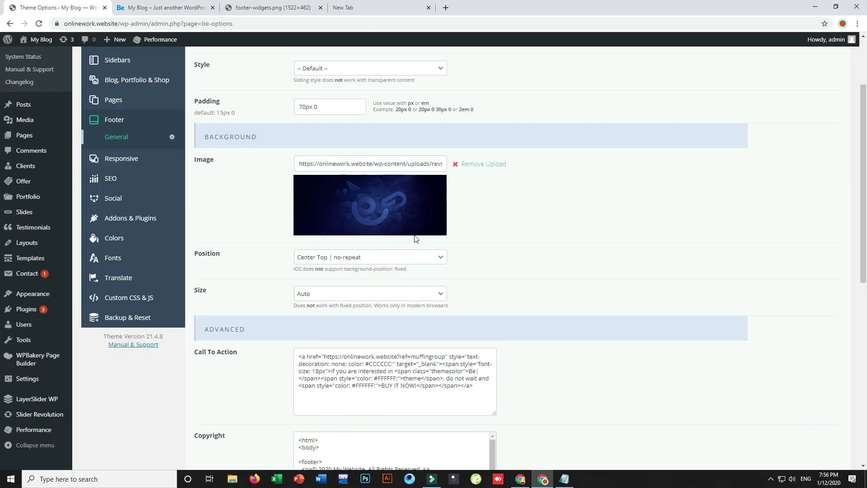
Review the background Position and Size options, keeping Center Top | no-repeat and Auto
click(334, 259)
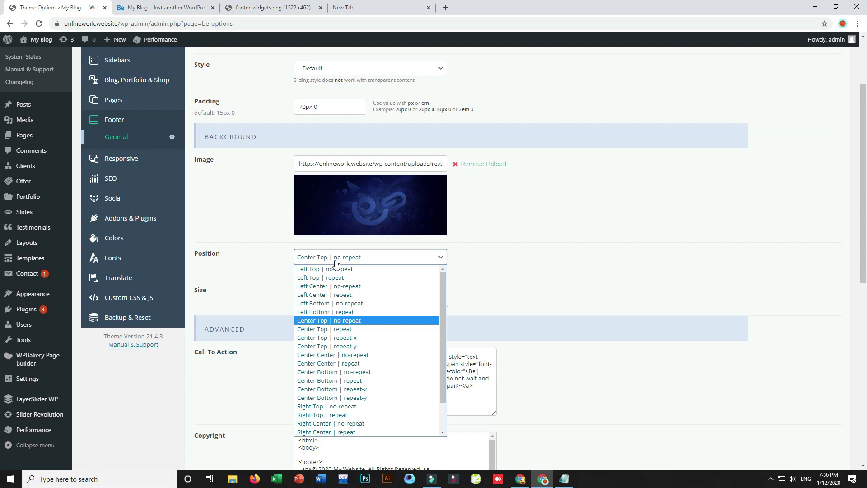
click(335, 262)
click(317, 296)
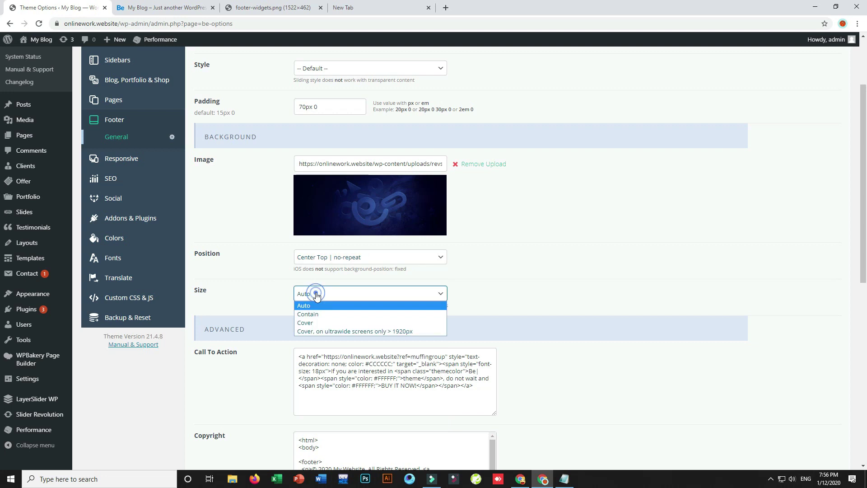
click(316, 296)
click(317, 296)
click(316, 296)
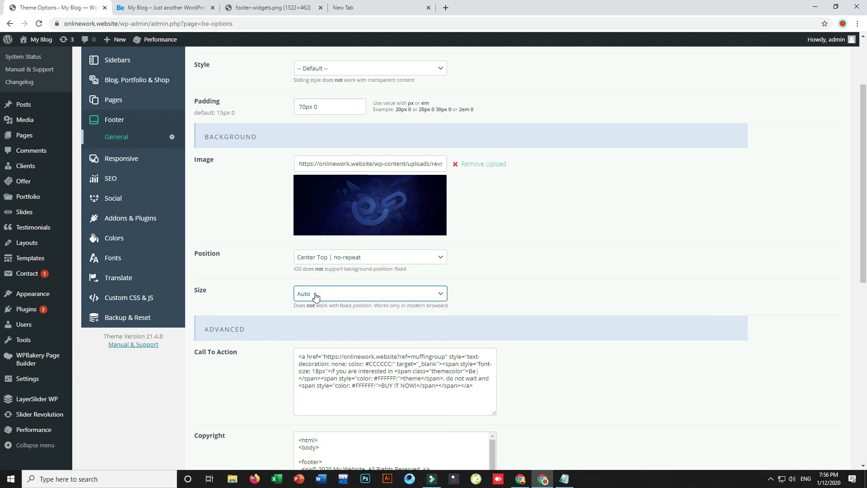
Set the Copyright & Social Bar option in the Advanced section to Center
scroll(389, 168, down, 3)
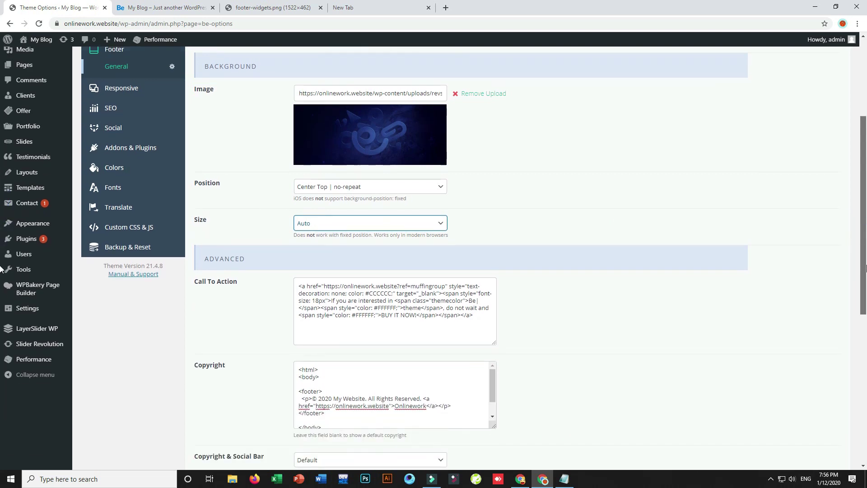
scroll(832, 256, down, 2)
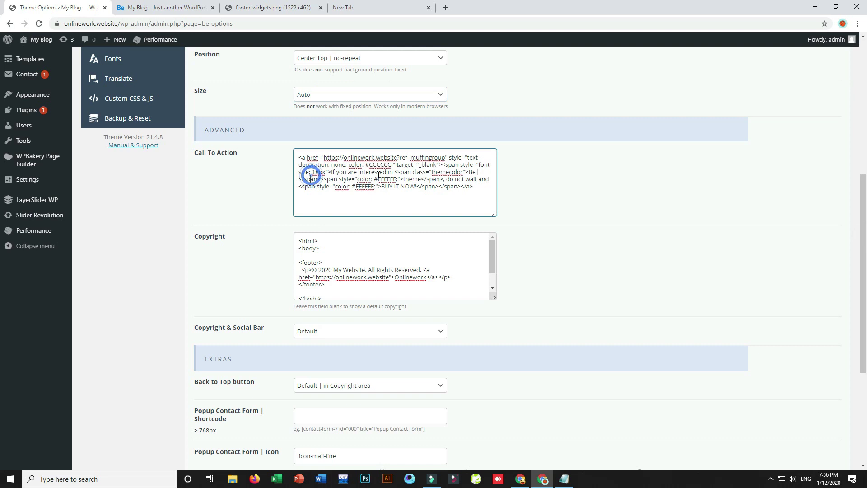
scroll(832, 260, down, 5)
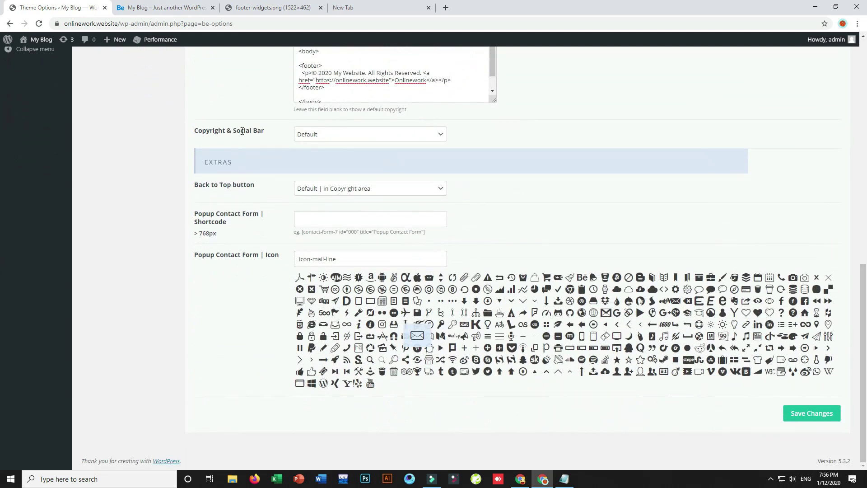
scroll(330, 282, up, 4)
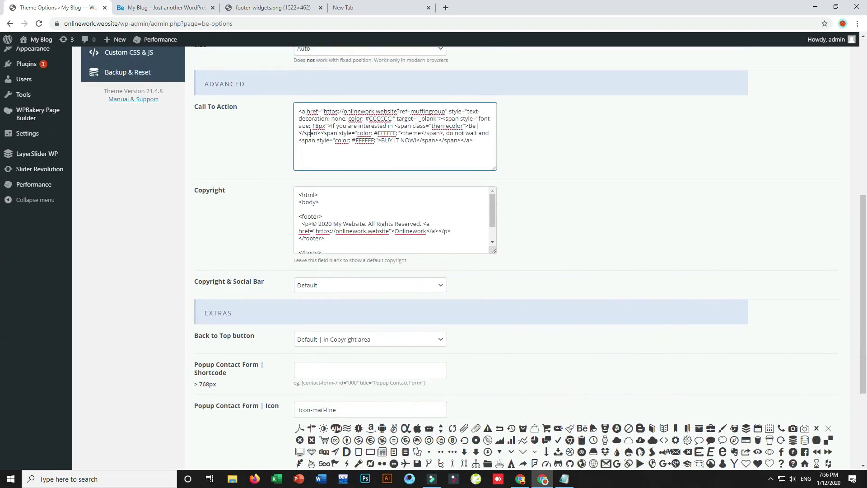
click(326, 288)
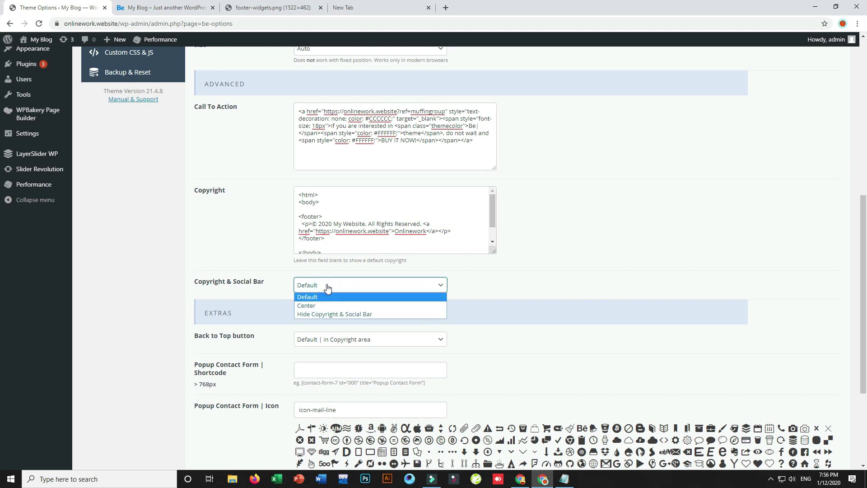
click(312, 310)
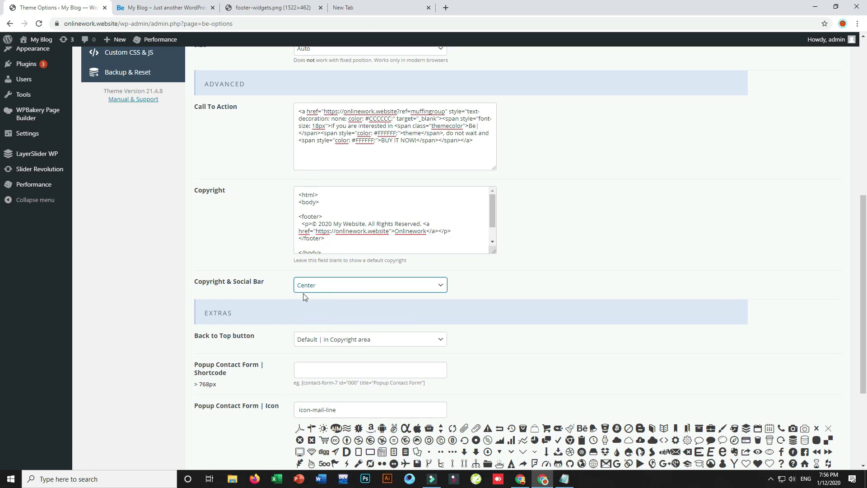
Find the Back to Top button option in the Extras section and test the footer's back-to-top arrow on the live homepage
scroll(357, 271, down, 3)
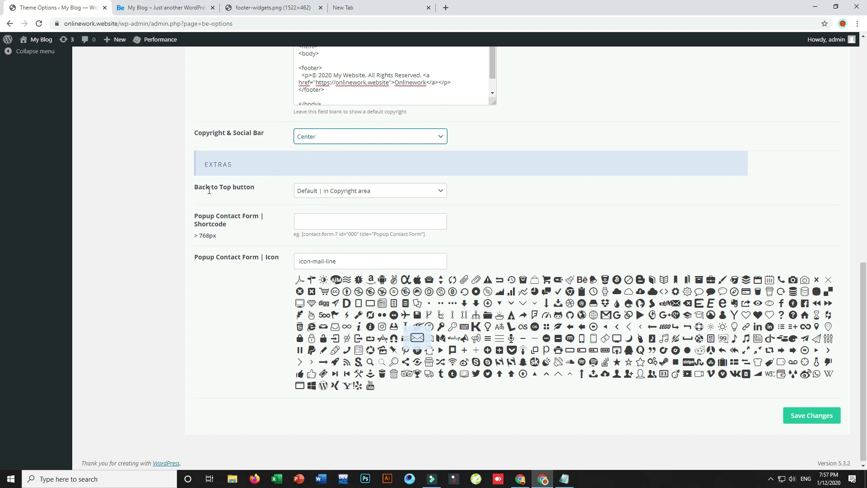
drag(193, 163, 233, 164)
drag(196, 188, 257, 188)
click(165, 7)
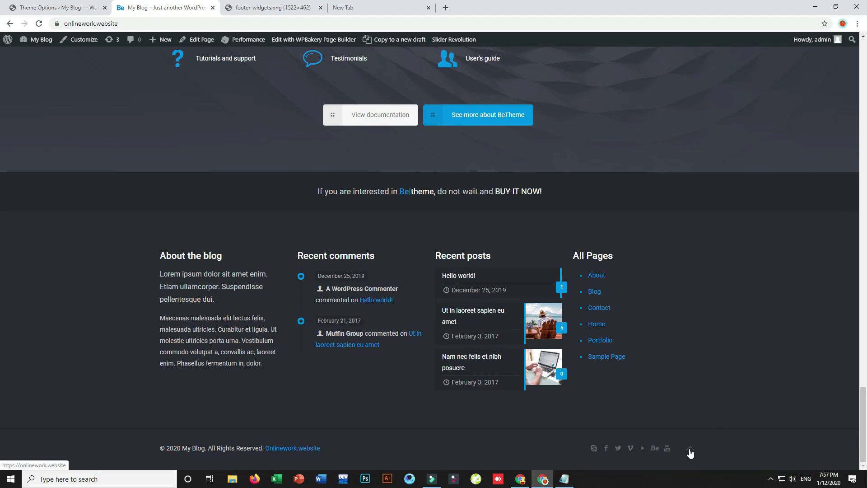
click(689, 451)
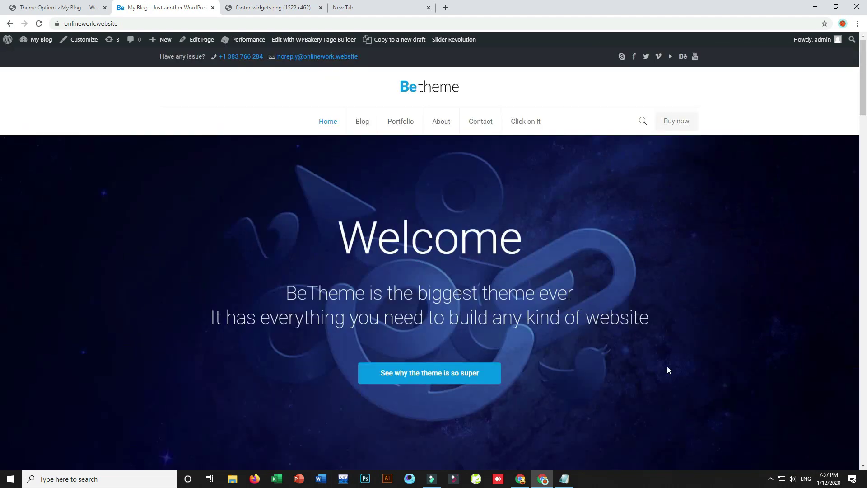
drag(863, 77, 863, 423)
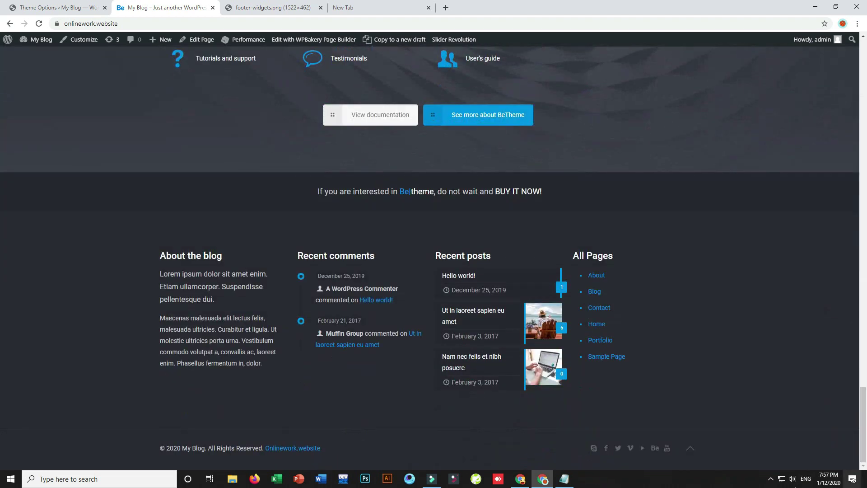
Review the Back to Top button choices in the theme options, keeping Default | in Copyright area
click(65, 5)
click(311, 191)
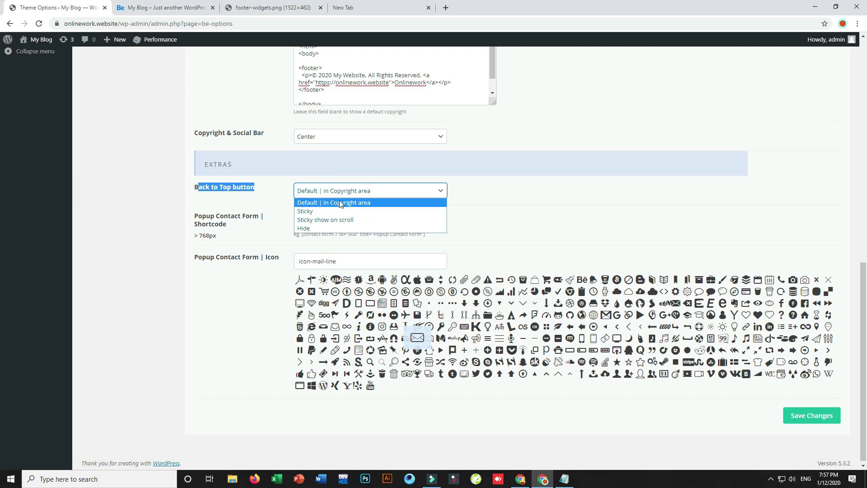
click(291, 191)
click(333, 191)
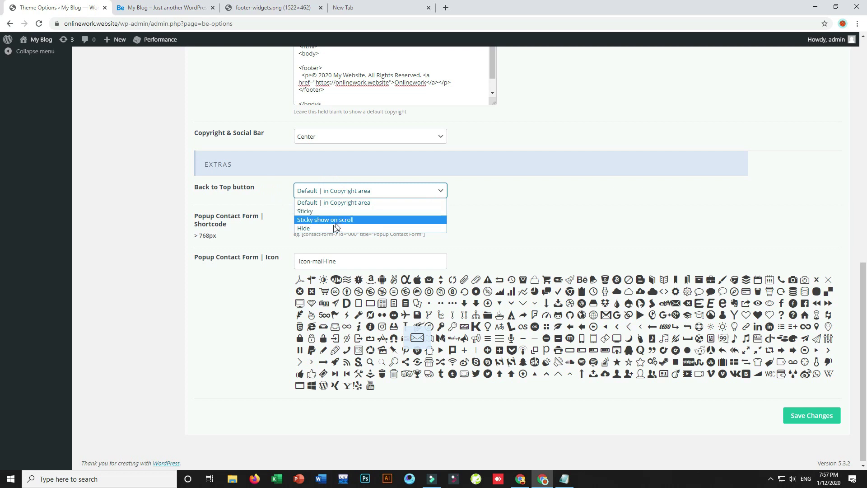
click(277, 245)
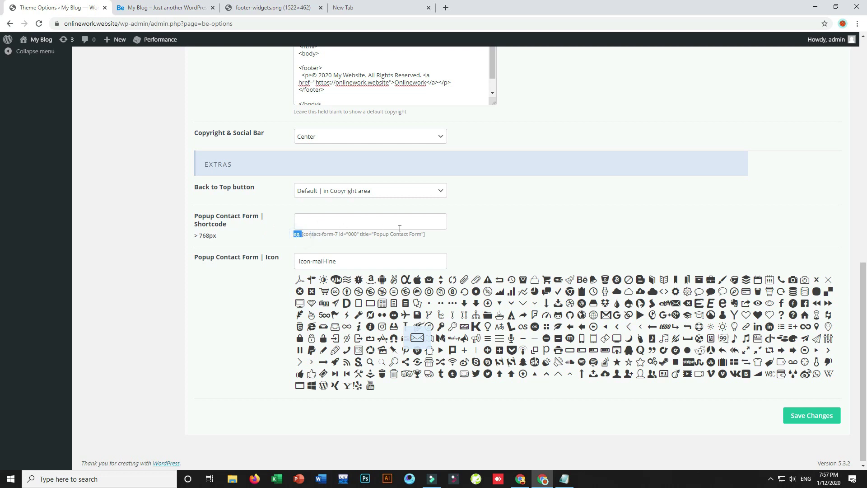
Examine the example shortcode for the Popup Contact Form and the live footer's widget area, leaving the shortcode field empty
drag(303, 235, 430, 238)
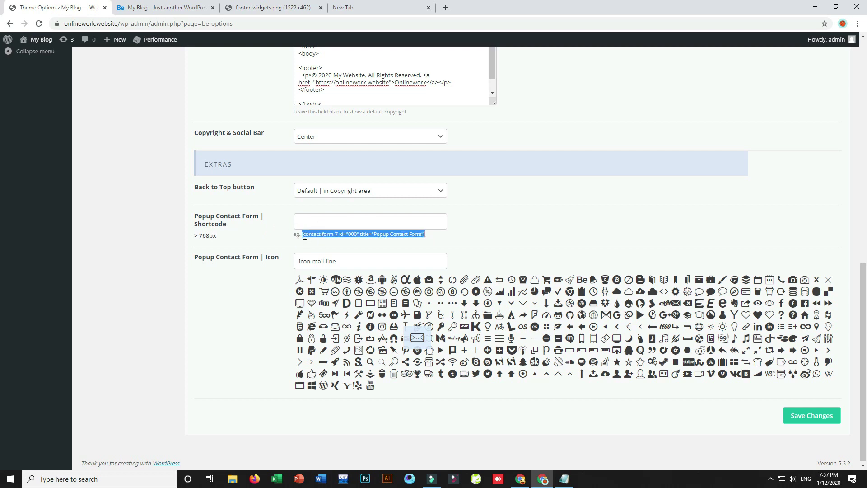
click(309, 222)
click(309, 221)
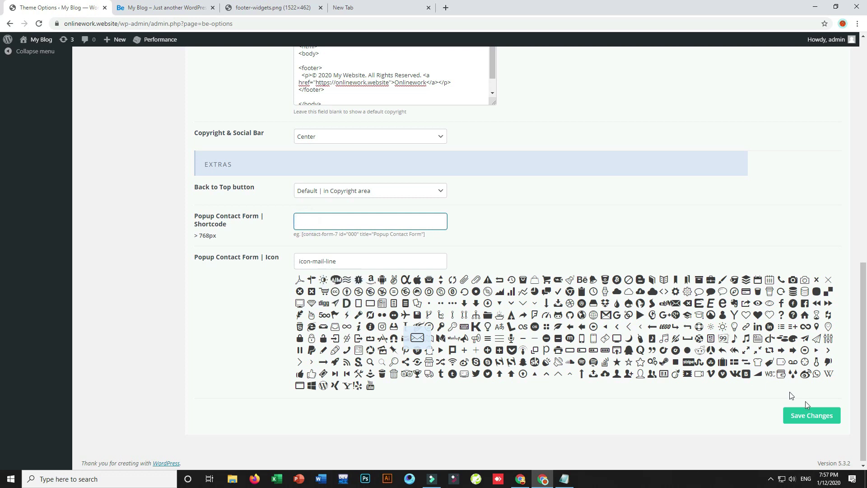
click(340, 222)
click(153, 8)
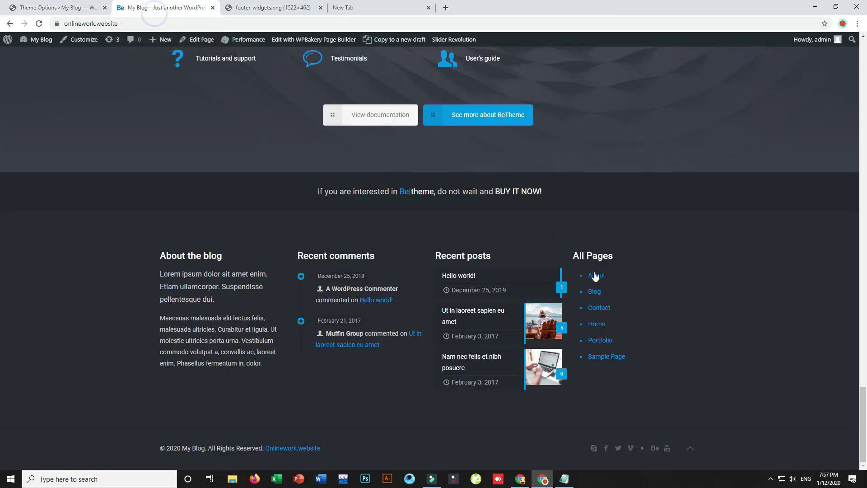
mouse_move(635, 256)
mouse_down()
mouse_move(785, 435)
mouse_move(613, 429)
mouse_move(640, 257)
mouse_up()
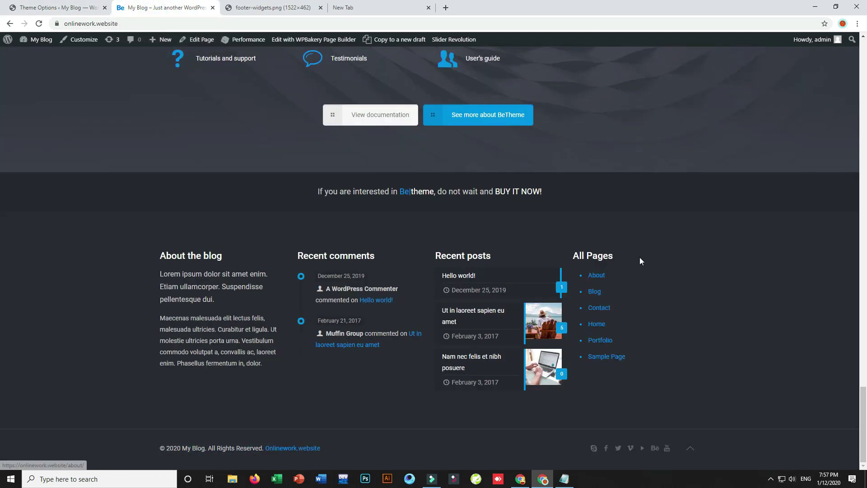
Save the footer changes in the theme options and reload the live homepage
click(58, 8)
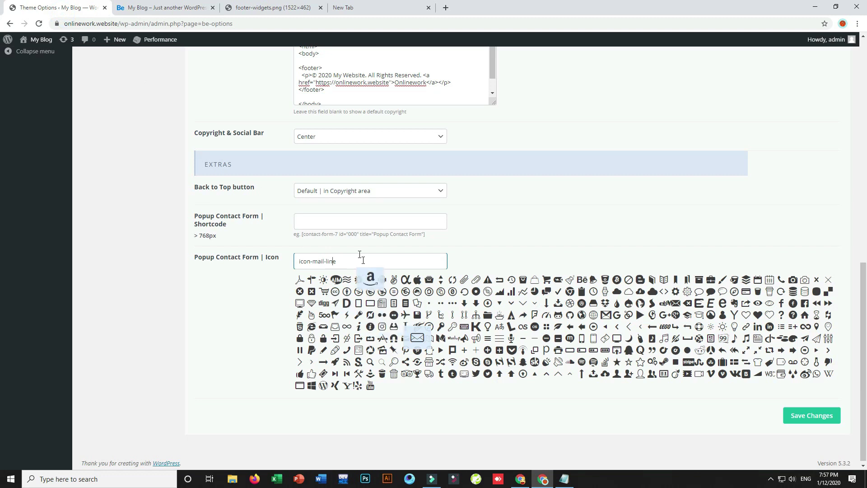
click(809, 416)
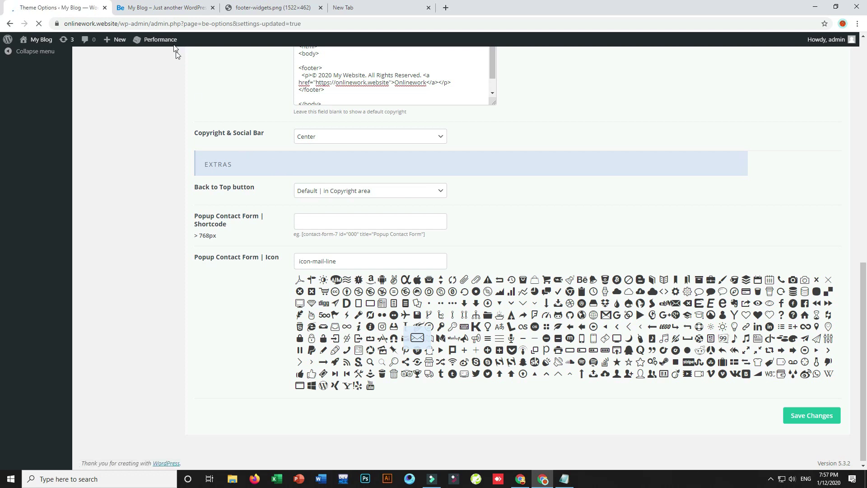
click(156, 7)
click(38, 24)
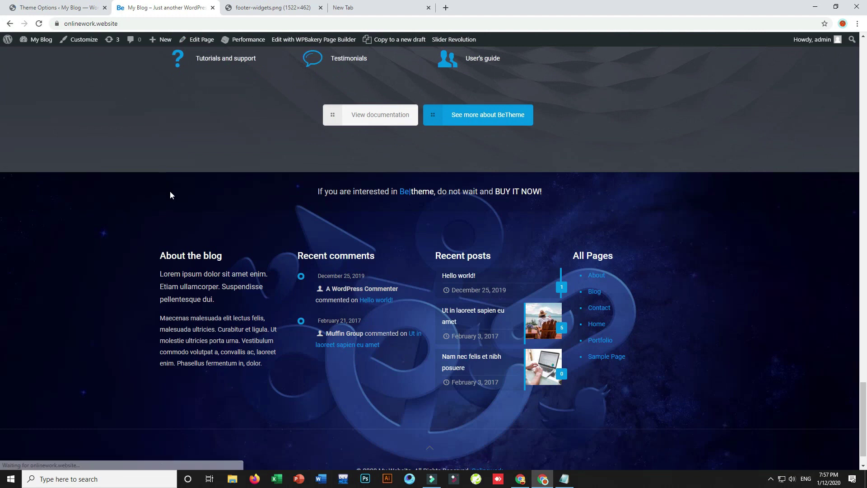
Examine the live footer's background image and compare its copyright line and social icons with the Copyright & Social Bar setting
scroll(2, 384, up, 7)
scroll(2, 317, down, 8)
drag(4, 157, 761, 363)
click(752, 446)
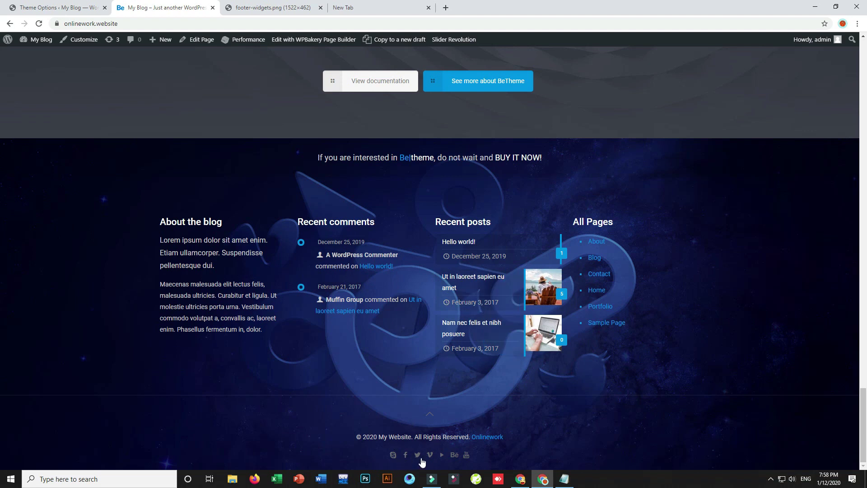
click(68, 7)
scroll(416, 367, down, 6)
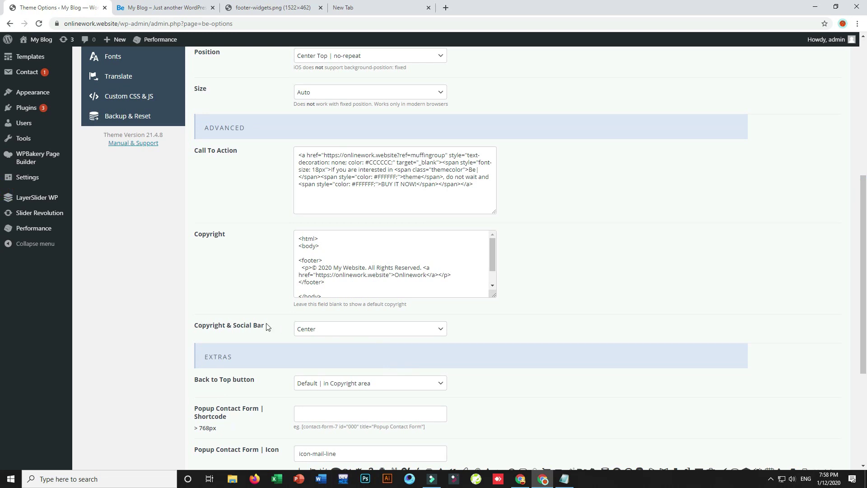
click(176, 8)
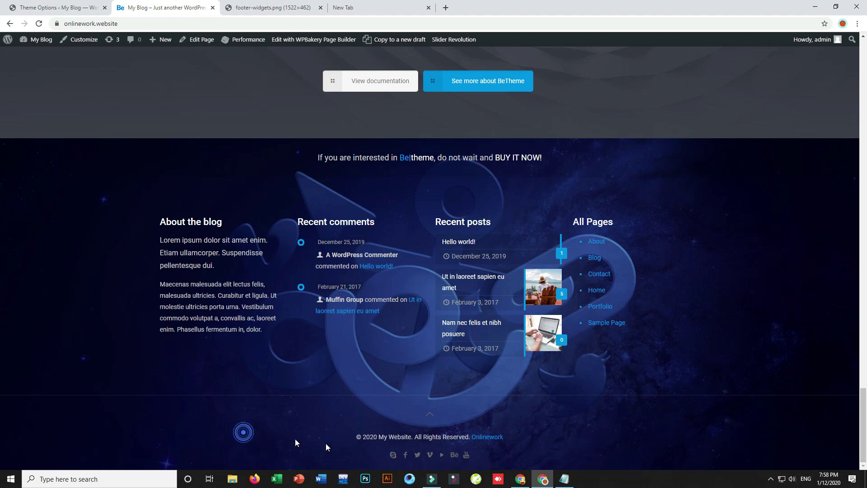
drag(354, 439, 532, 446)
click(532, 445)
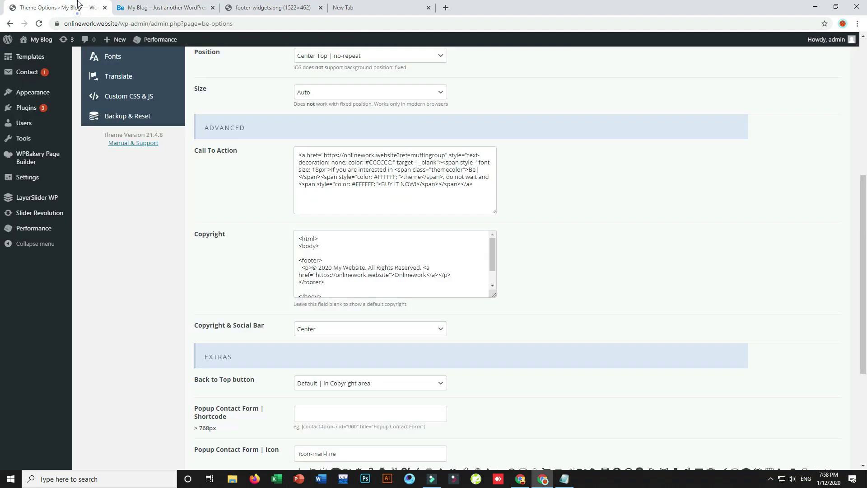
Review the Copyright text and the footer's General settings once more, and return to the live homepage
click(81, 8)
click(368, 266)
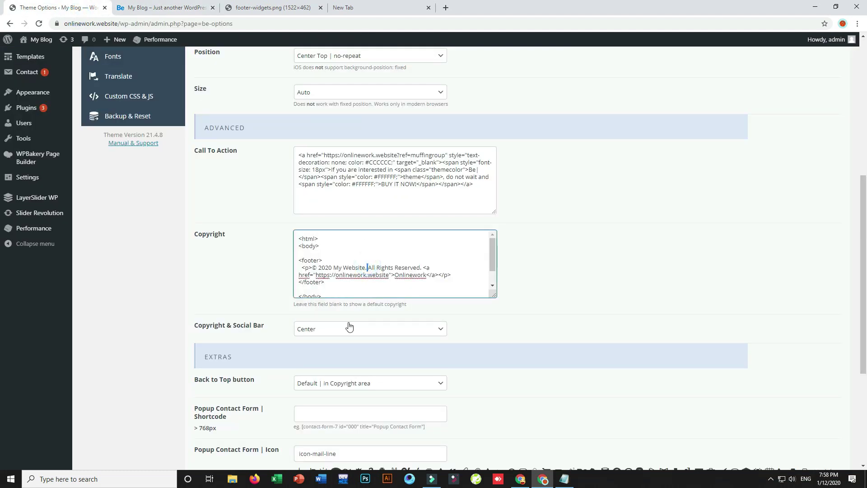
scroll(3, 379, down, 4)
scroll(4, 397, up, 10)
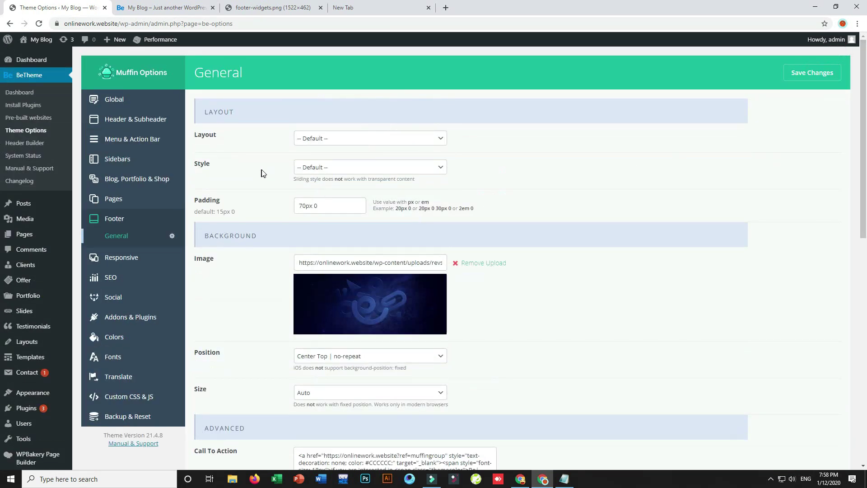
click(183, 8)
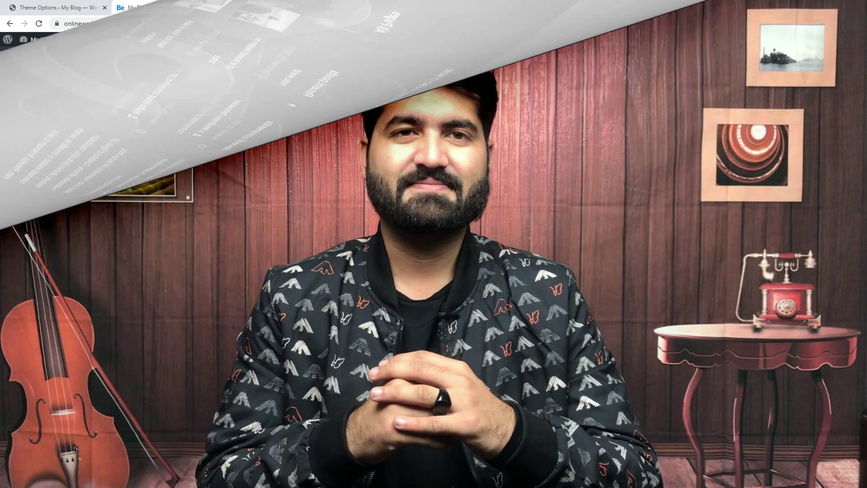